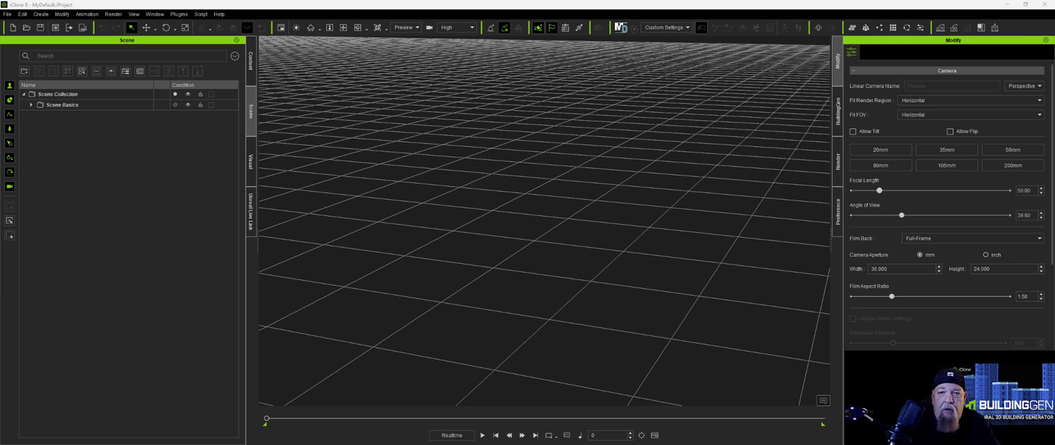
# - Add a Floor primitive shape to the empty scene
pyautogui.click(41, 15)
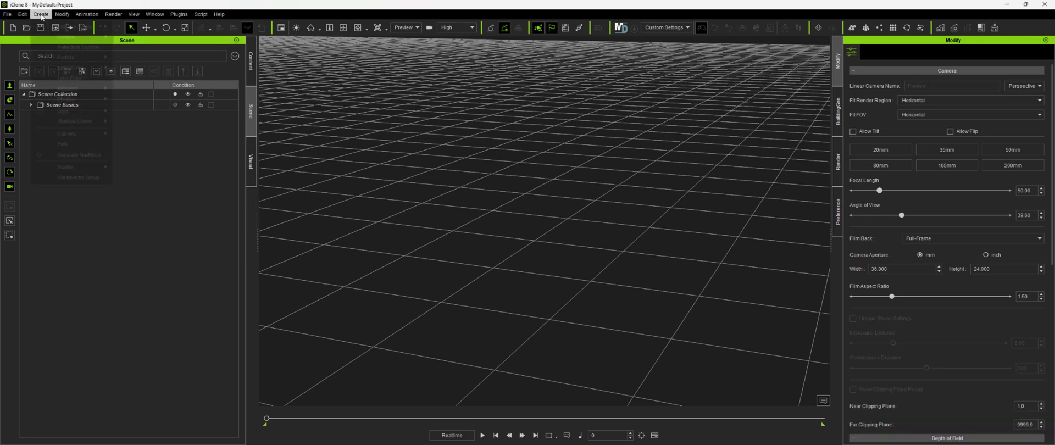
pyautogui.moveTo(83, 26)
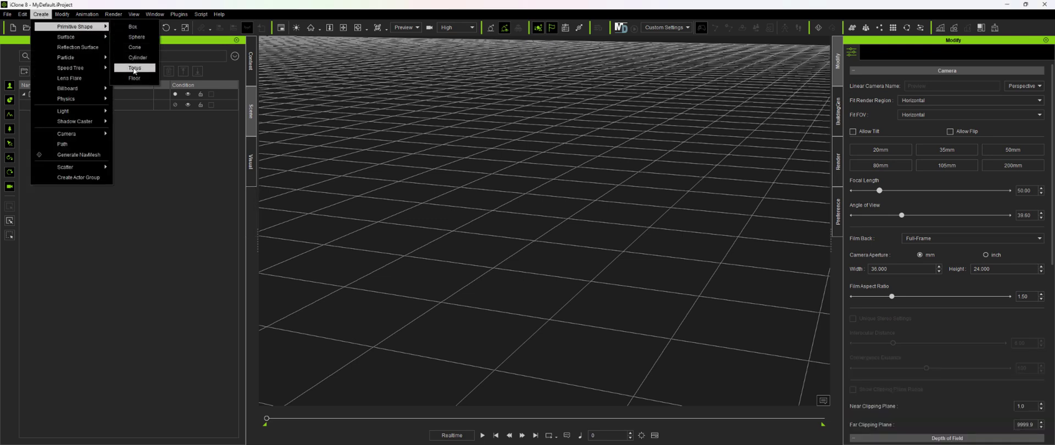
pyautogui.click(134, 78)
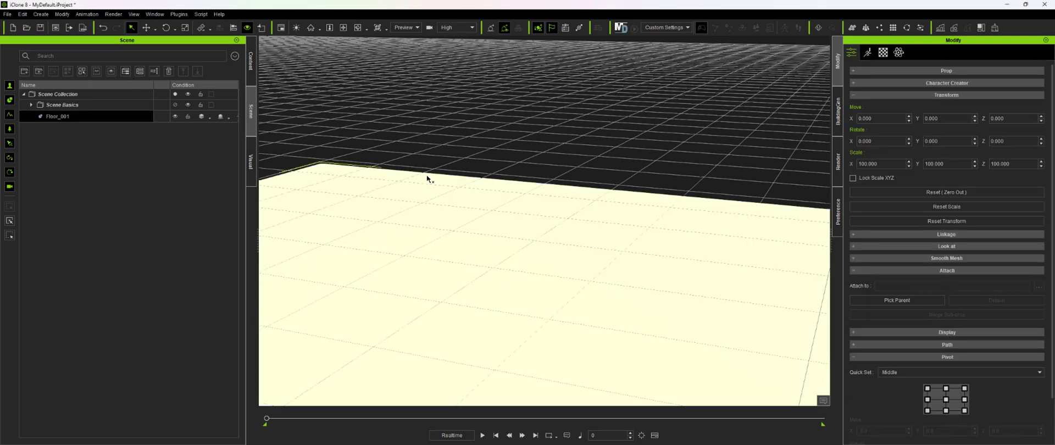
# - Scale the floor down uniformly to about 16.7 and stretch its Y scale to about 20.4
pyautogui.press('r')
pyautogui.moveTo(547, 319); pyautogui.dragTo(434, 442)
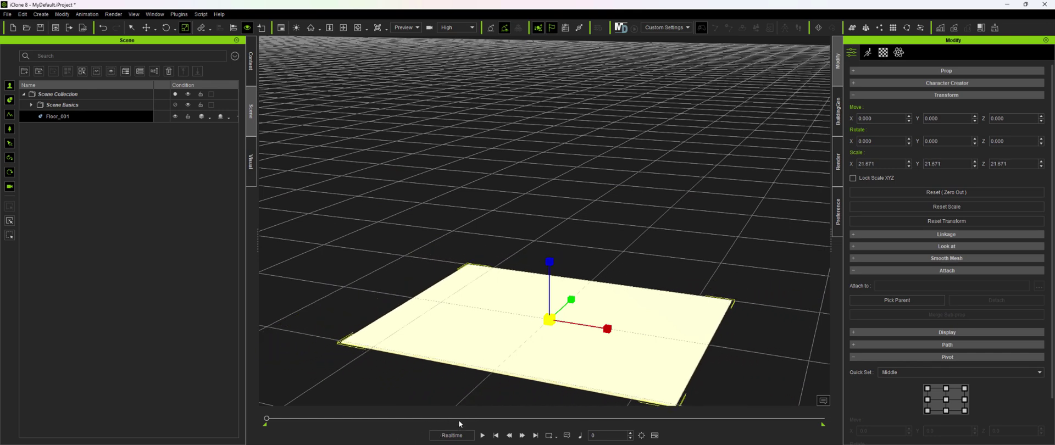
pyautogui.moveTo(544, 325); pyautogui.dragTo(524, 344)
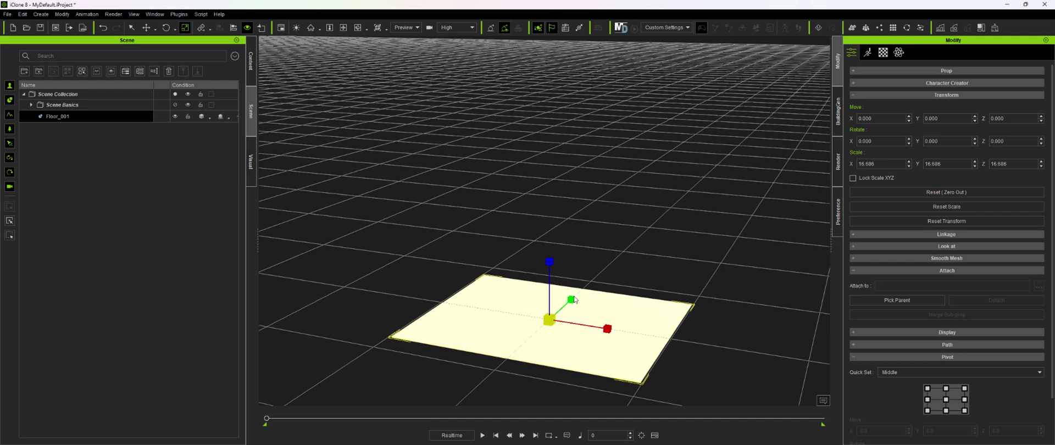
pyautogui.moveTo(574, 299); pyautogui.dragTo(585, 280)
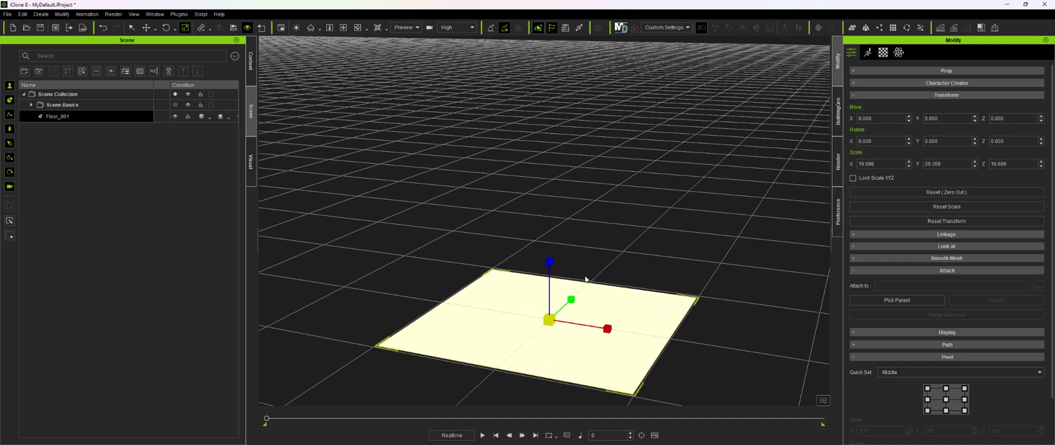
# - Save the floor as a custom prop named Floor in the BuildingGen Basics folder
pyautogui.click(358, 27)
pyautogui.moveTo(373, 71); pyautogui.dragTo(382, 222)
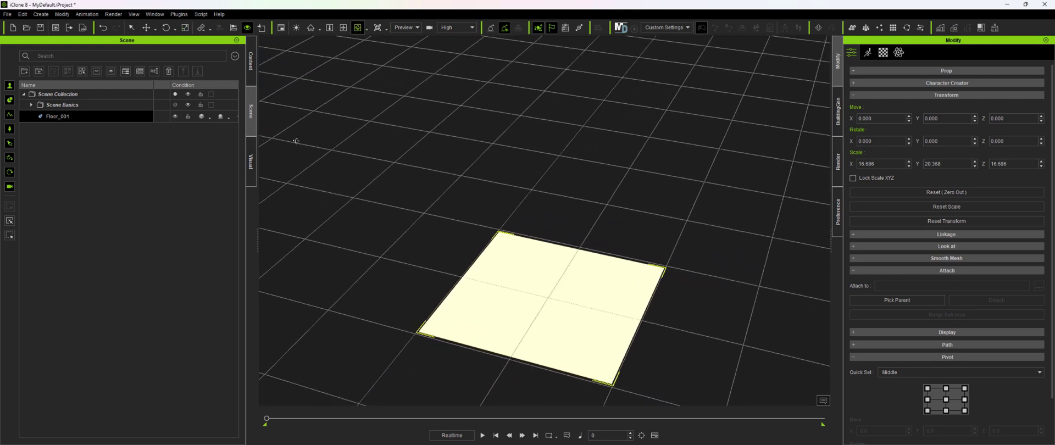
pyautogui.click(254, 75)
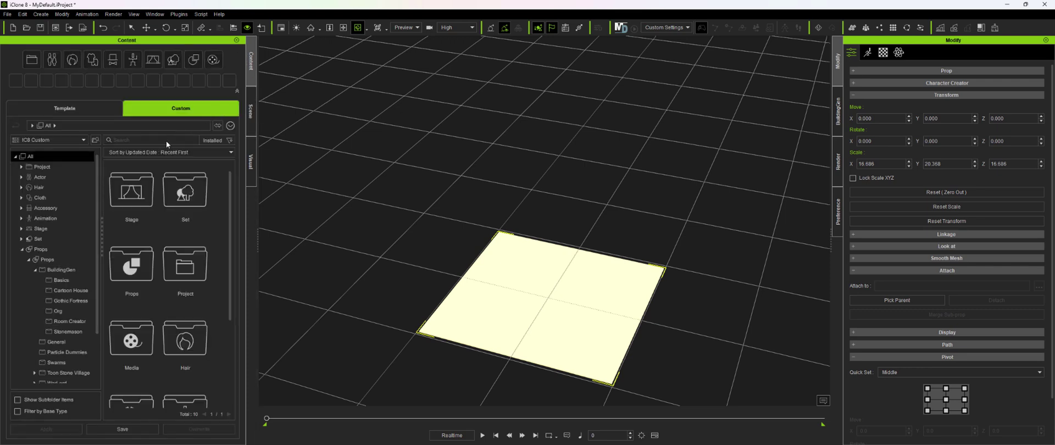
pyautogui.click(63, 279)
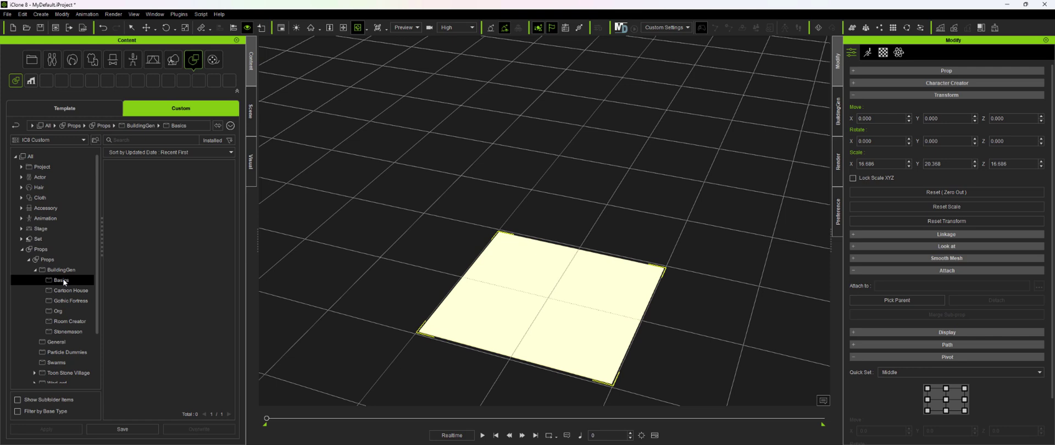
pyautogui.click(122, 431)
pyautogui.write('Floor')
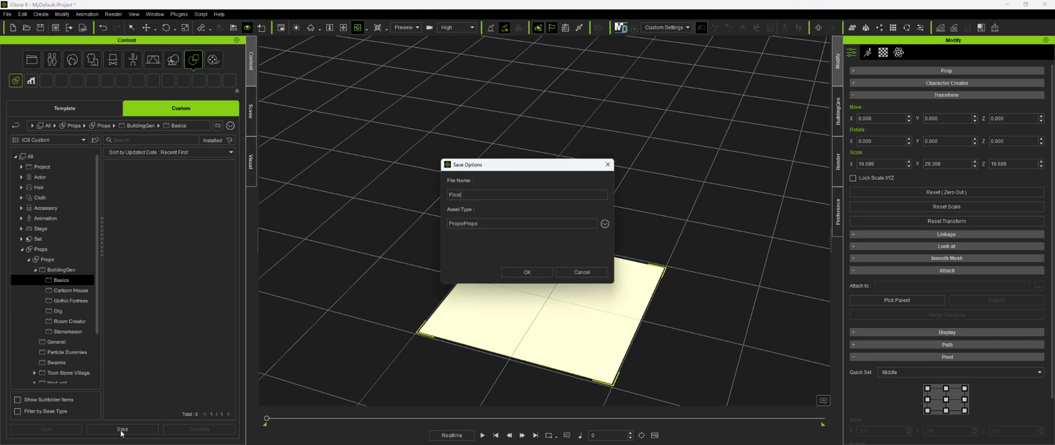
pyautogui.press('Return')
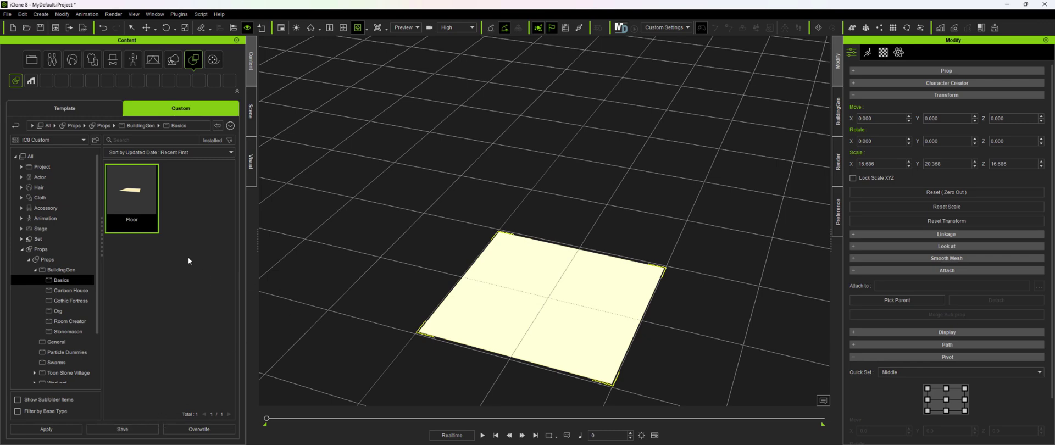
# - Load the Wall_001 prop from the template library's 3D Blocks Wall and Floor folder into the scene
pyautogui.click(86, 112)
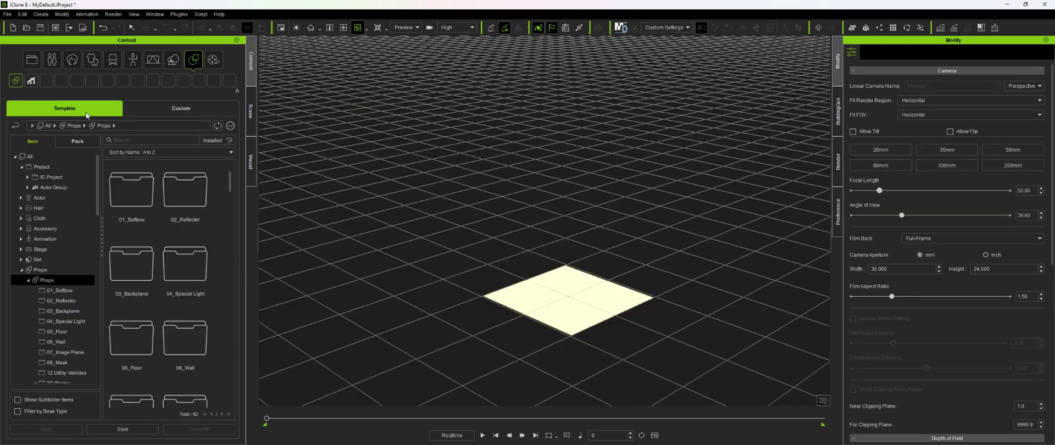
pyautogui.scroll(-2, 77, 334)
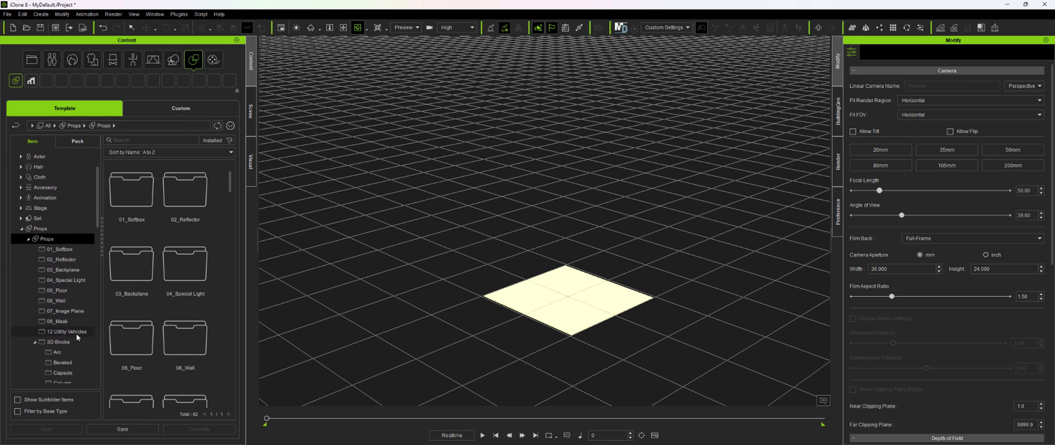
pyautogui.scroll(-3, 77, 335)
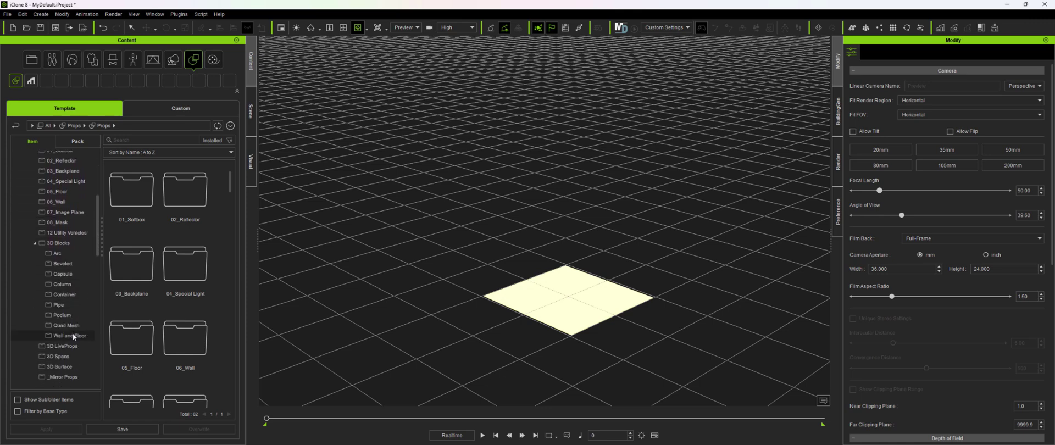
pyautogui.click(71, 335)
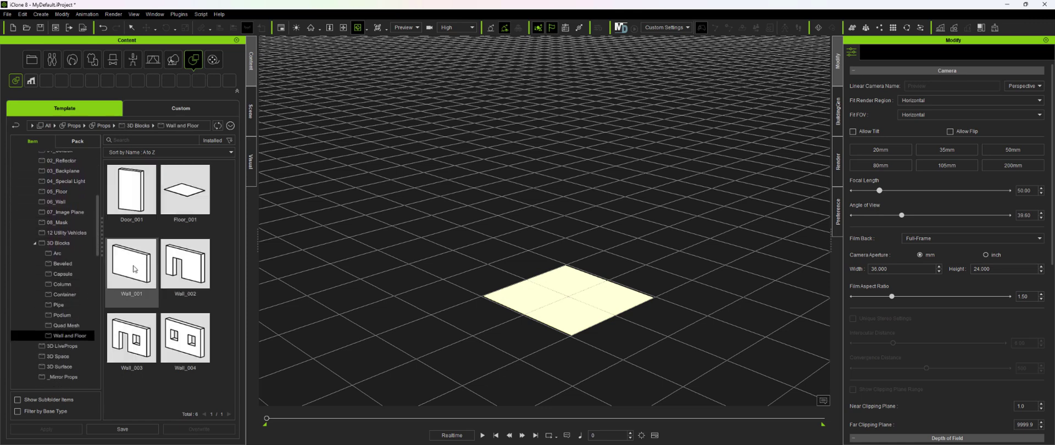
pyautogui.doubleClick(134, 269)
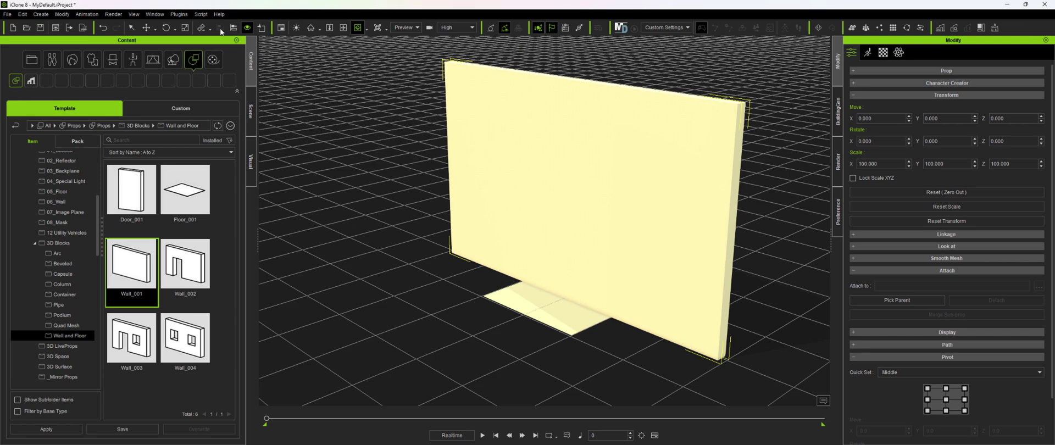
# - Narrow the wall to match the floor's width by reducing its X scale to about 33.9
pyautogui.click(186, 28)
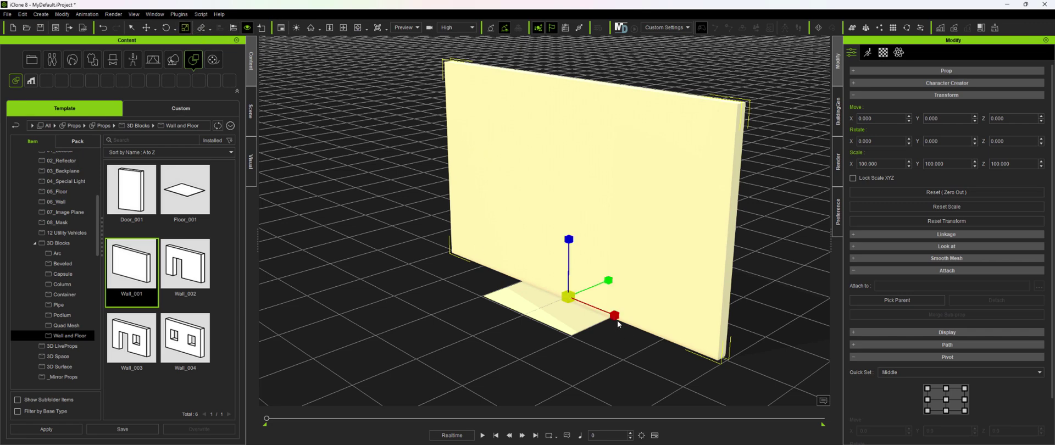
pyautogui.moveTo(617, 324); pyautogui.dragTo(525, 277)
pyautogui.click(358, 27)
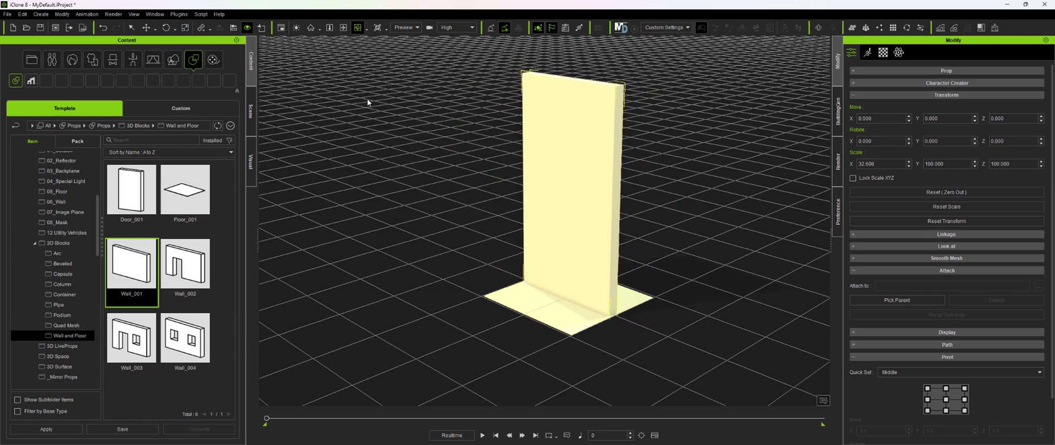
pyautogui.moveTo(367, 102); pyautogui.dragTo(470, 177, button='right')
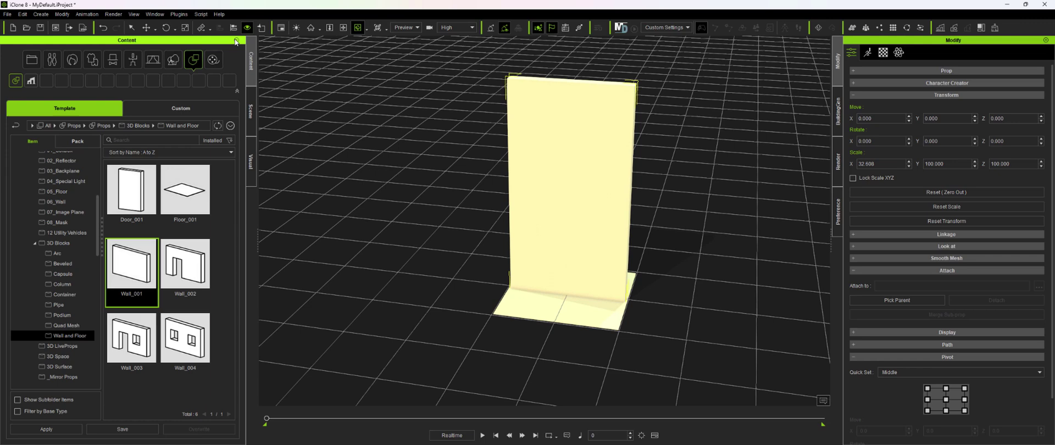
pyautogui.click(185, 27)
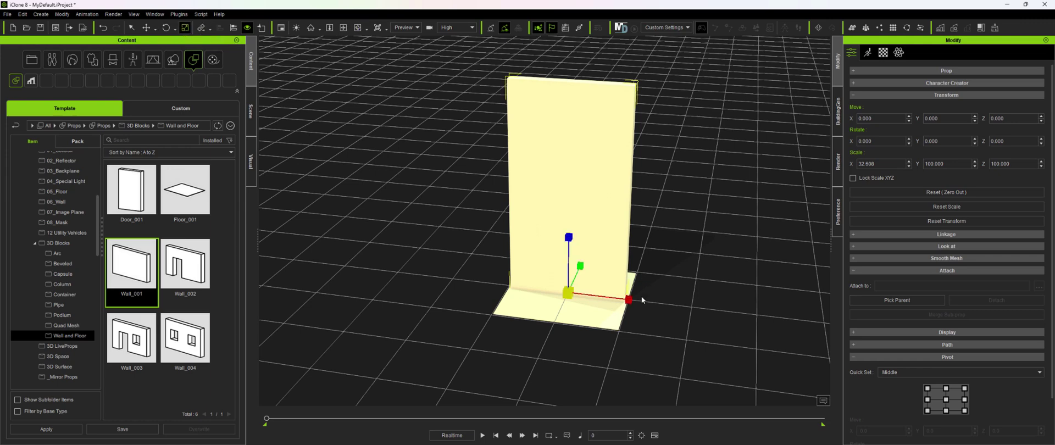
pyautogui.moveTo(628, 300); pyautogui.dragTo(627, 301)
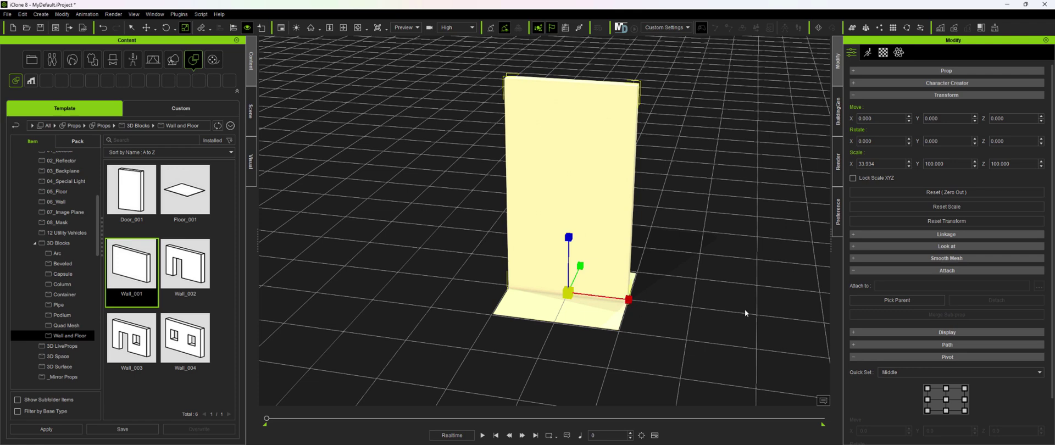
# - Load the plain orange-yellow image from the colors folder as the wall material's Base Color texture
pyautogui.click(882, 53)
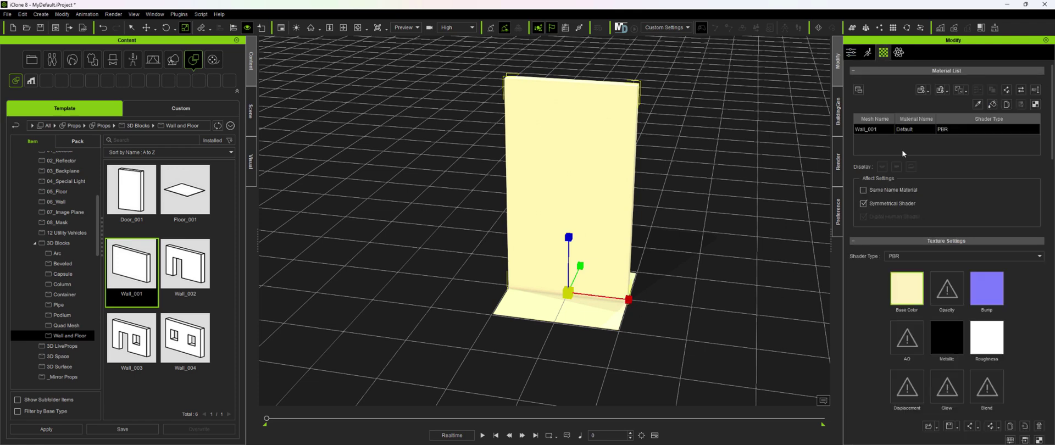
pyautogui.doubleClick(908, 300)
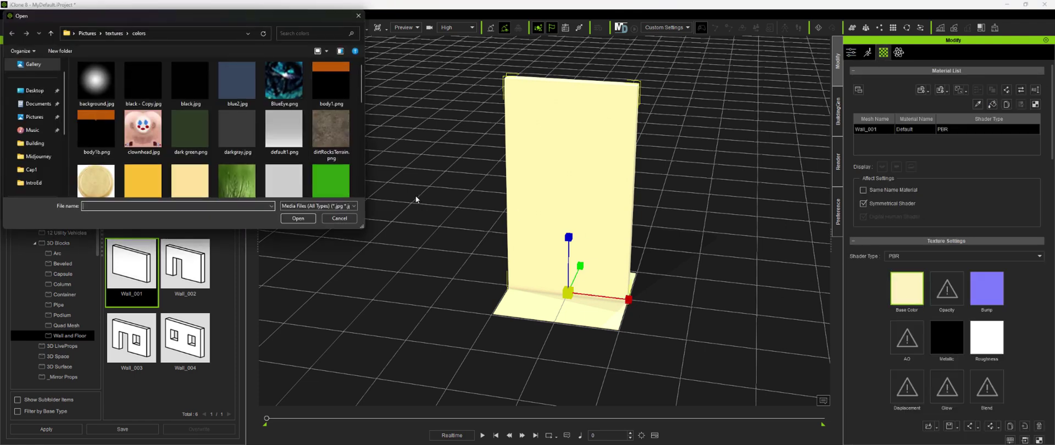
pyautogui.click(147, 185)
pyautogui.click(298, 219)
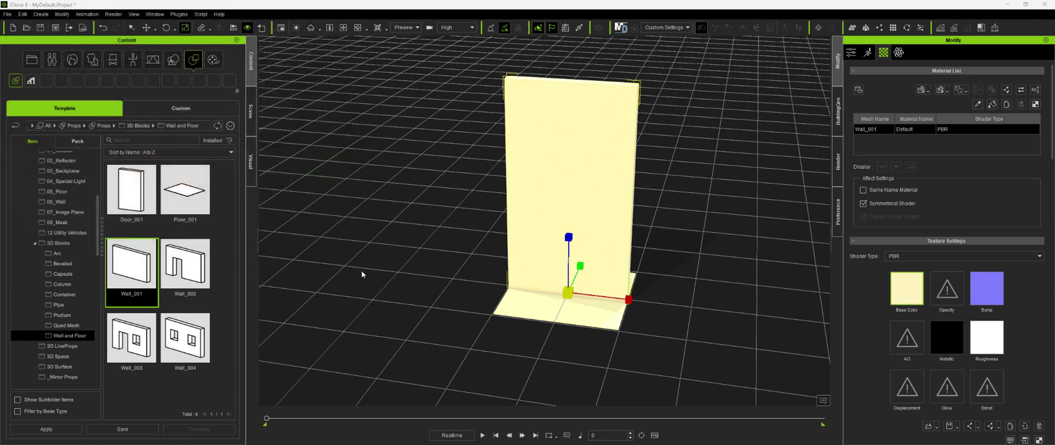
# - Move the wall along the Y axis to the front edge of the floor
pyautogui.click(146, 27)
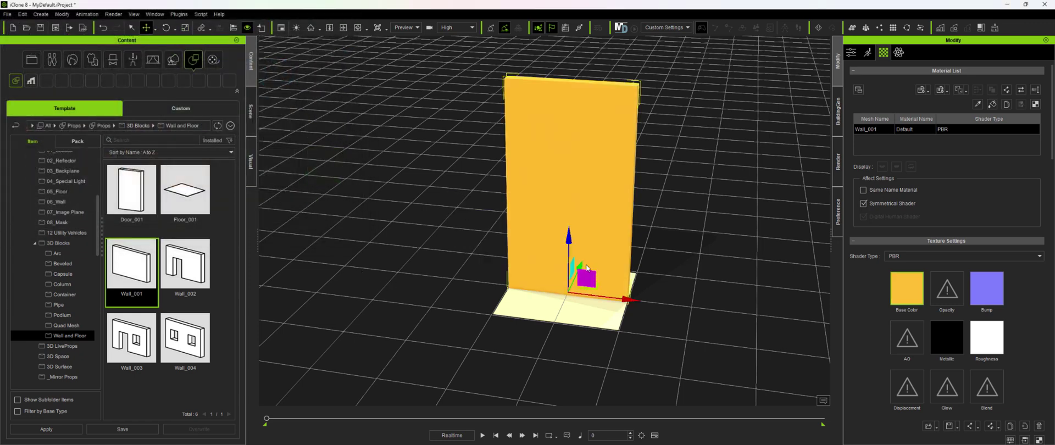
pyautogui.moveTo(581, 269); pyautogui.dragTo(571, 286)
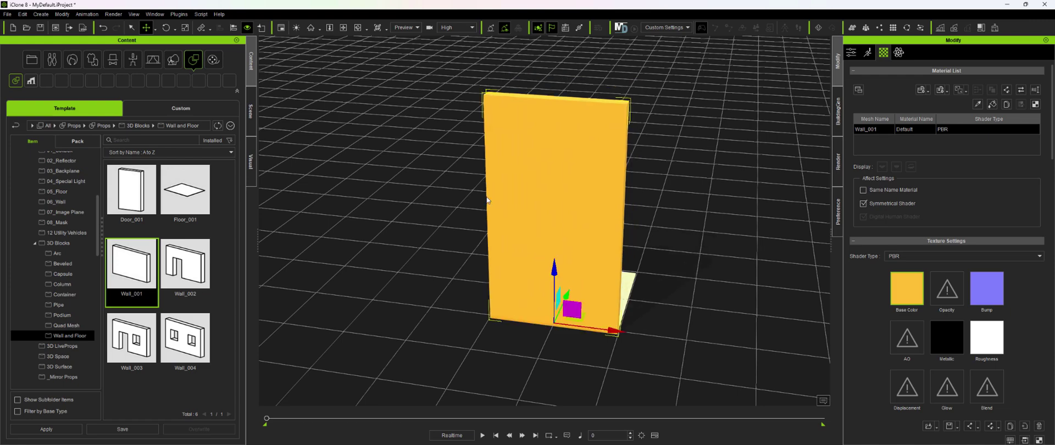
pyautogui.click(358, 27)
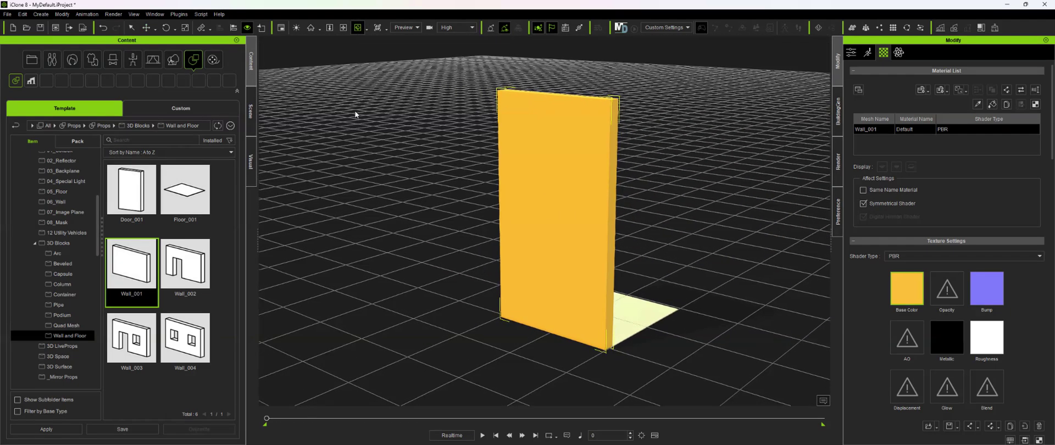
# - Save the wall as a custom prop named Wall in the BuildingGen Basics folder
pyautogui.click(192, 110)
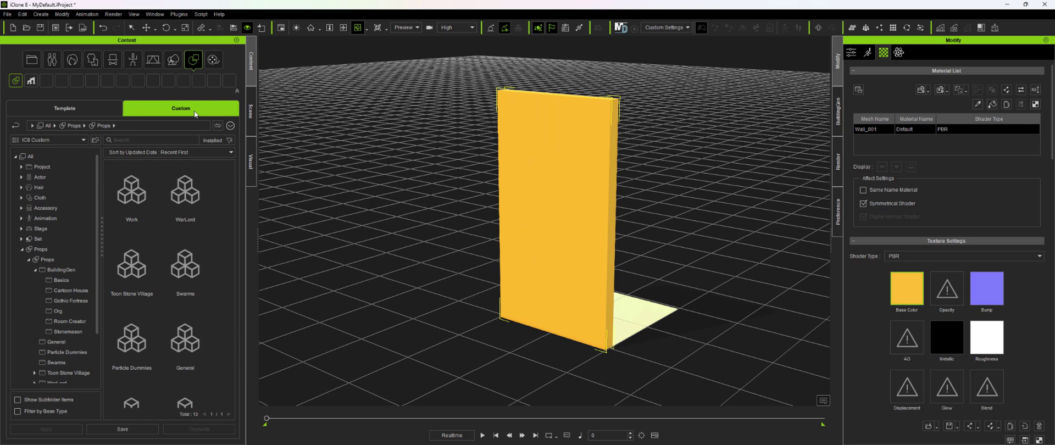
pyautogui.click(71, 279)
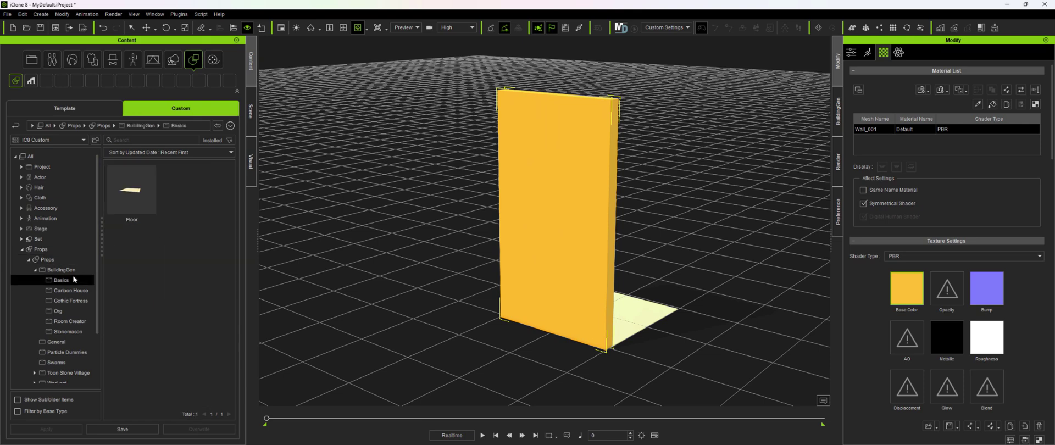
pyautogui.click(132, 432)
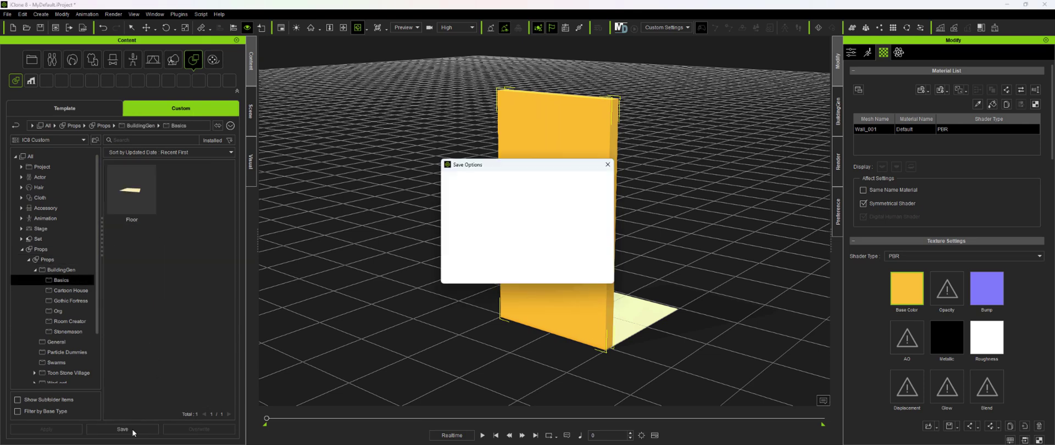
pyautogui.write('Wall')
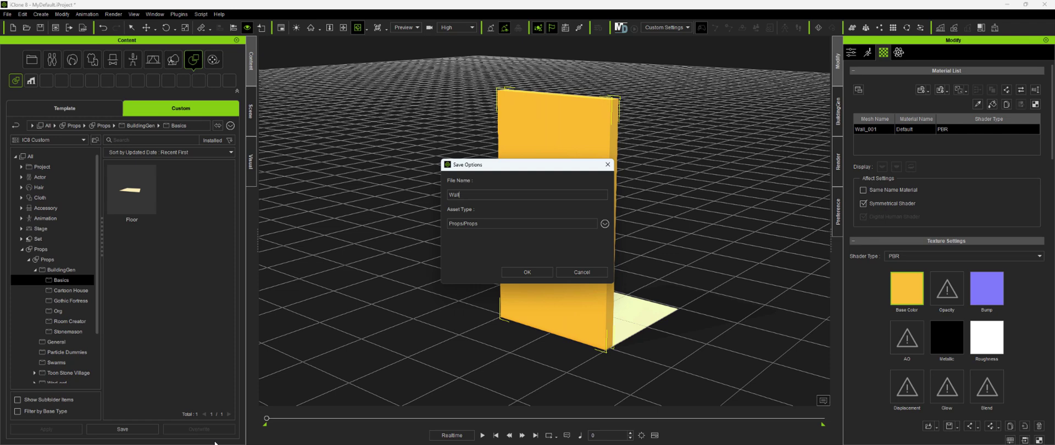
pyautogui.press('Return')
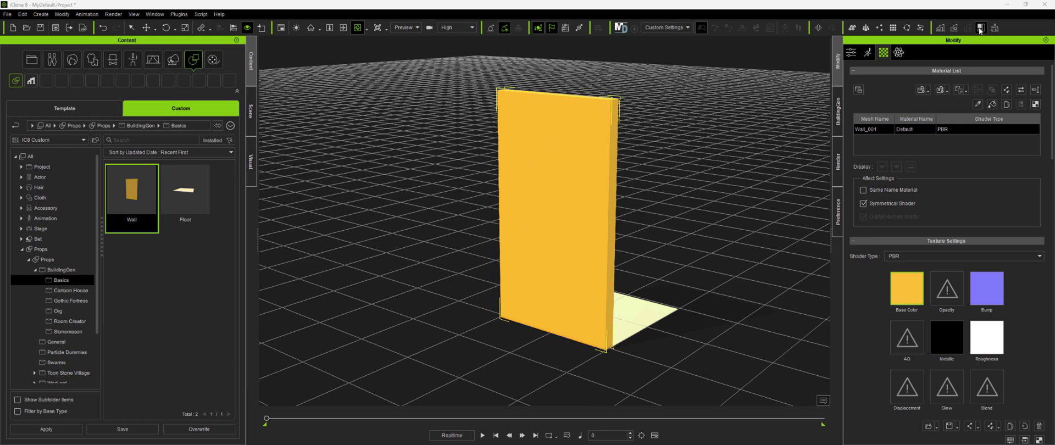
# - Open the BuildingGen Packager to create a new package
pyautogui.click(179, 14)
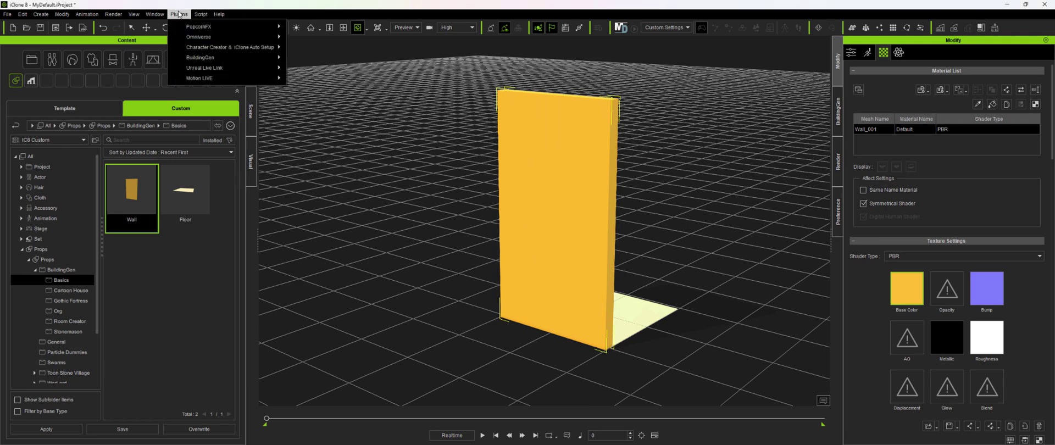
pyautogui.moveTo(202, 61)
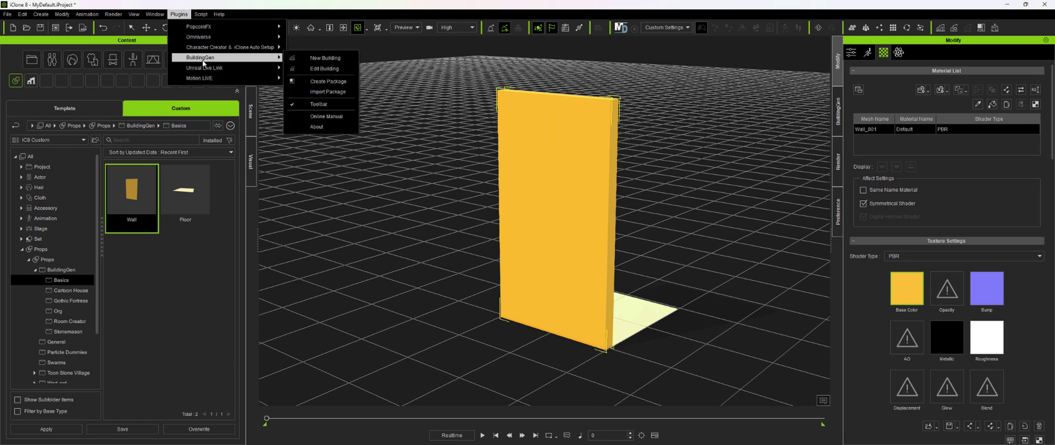
pyautogui.click(315, 82)
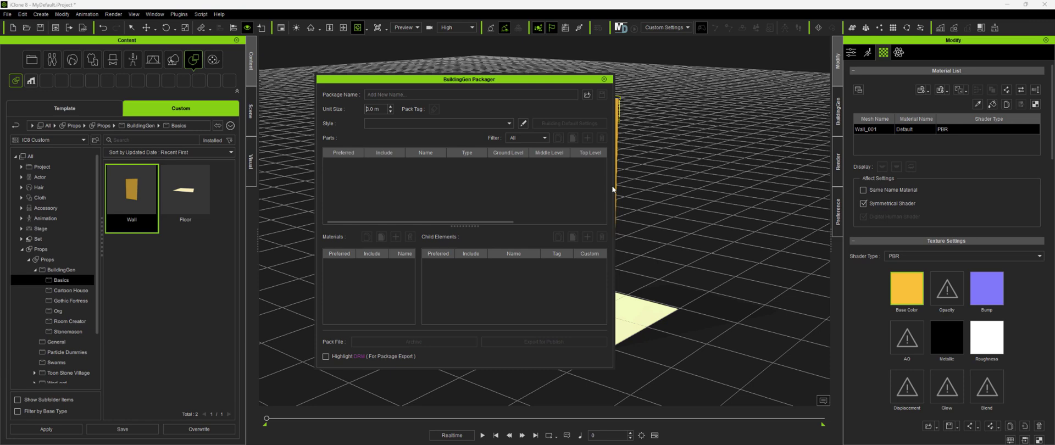
# - Widen the packager window, move it clear of the content library and try to add the Floor prop to the parts list
pyautogui.moveTo(613, 189); pyautogui.dragTo(707, 187)
pyautogui.moveTo(611, 80); pyautogui.dragTo(871, 68)
pyautogui.click(200, 194)
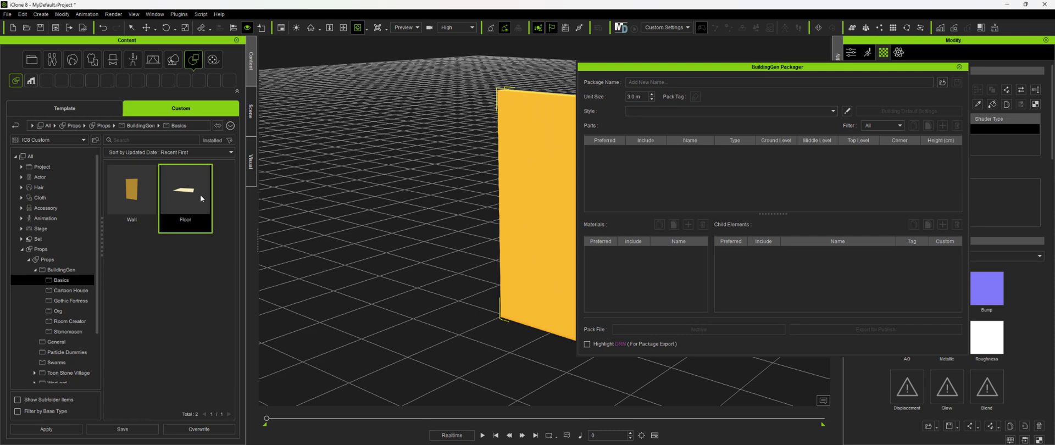
pyautogui.moveTo(200, 195); pyautogui.dragTo(640, 229)
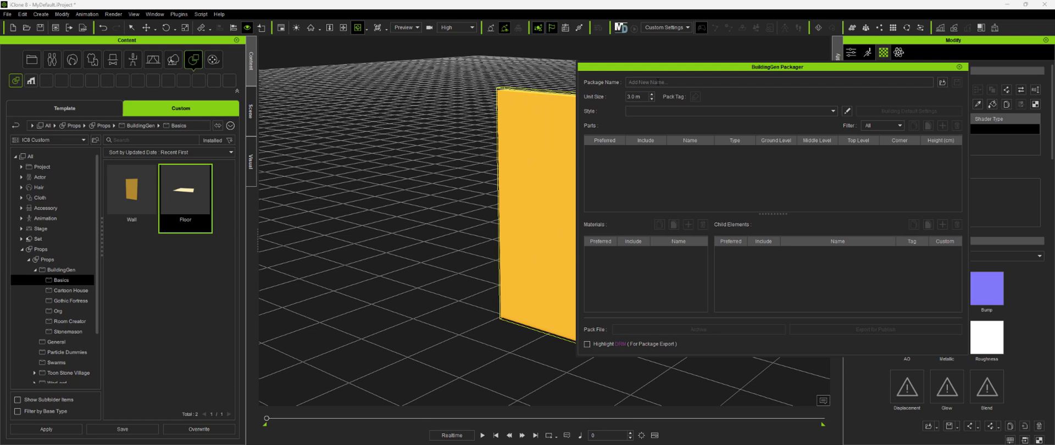
# - Name the package Template and create a building style named Default for it
pyautogui.click(658, 82)
pyautogui.write('Template')
pyautogui.click(846, 111)
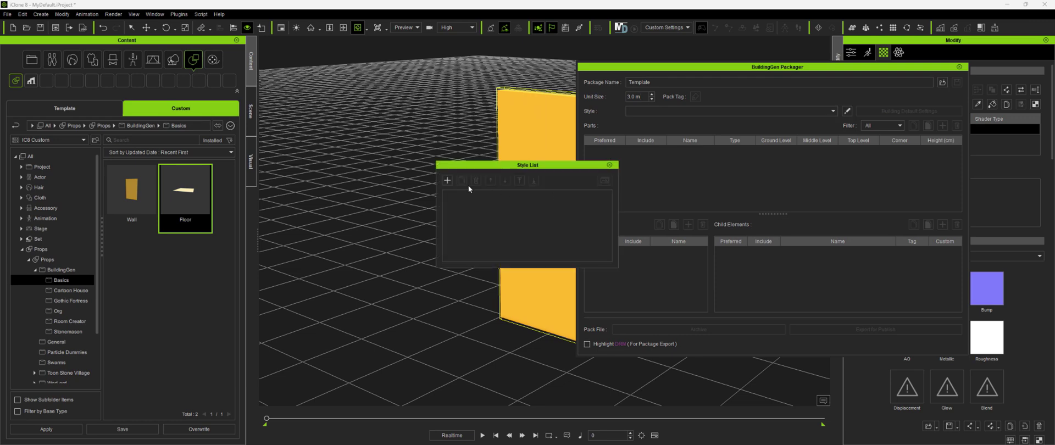
pyautogui.click(448, 181)
pyautogui.doubleClick(468, 198)
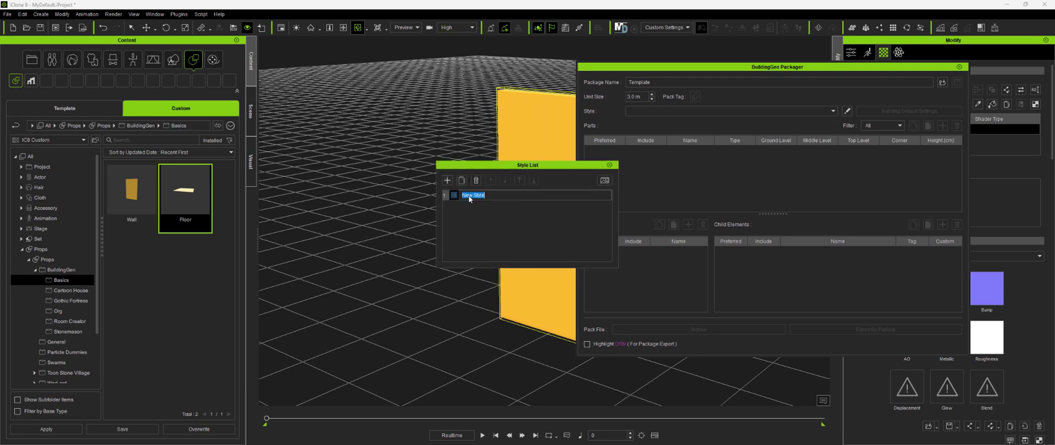
pyautogui.write('Default')
pyautogui.click(491, 209)
pyautogui.click(609, 165)
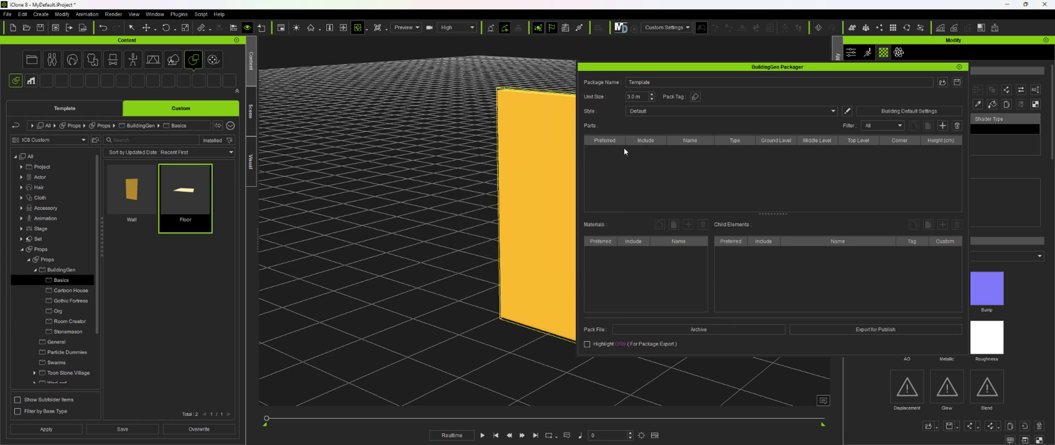
# - Check the building default settings, and add the Floor prop as a Floor-type part included on the ground, middle and top levels
pyautogui.click(909, 111)
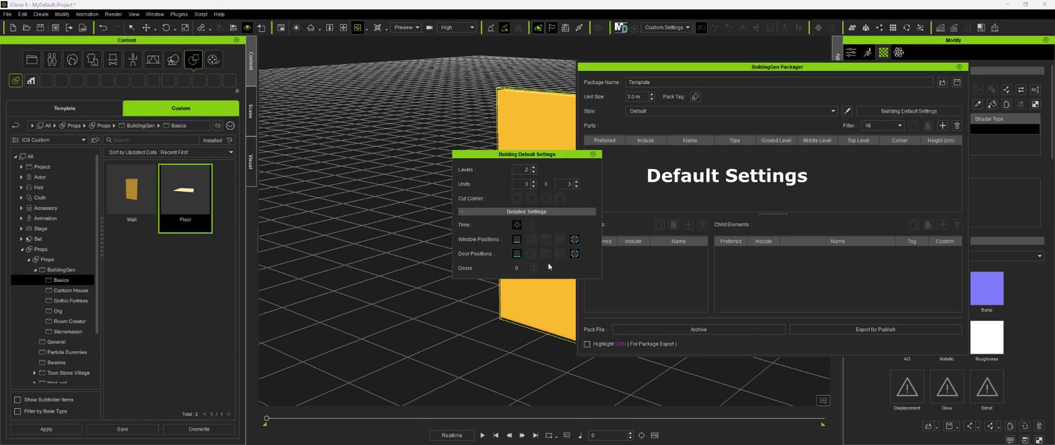
pyautogui.click(593, 153)
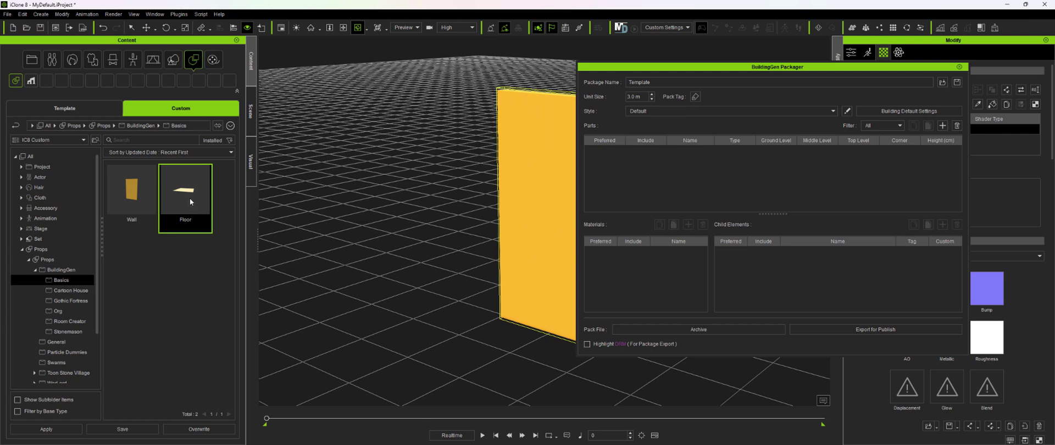
pyautogui.moveTo(190, 198); pyautogui.dragTo(605, 170)
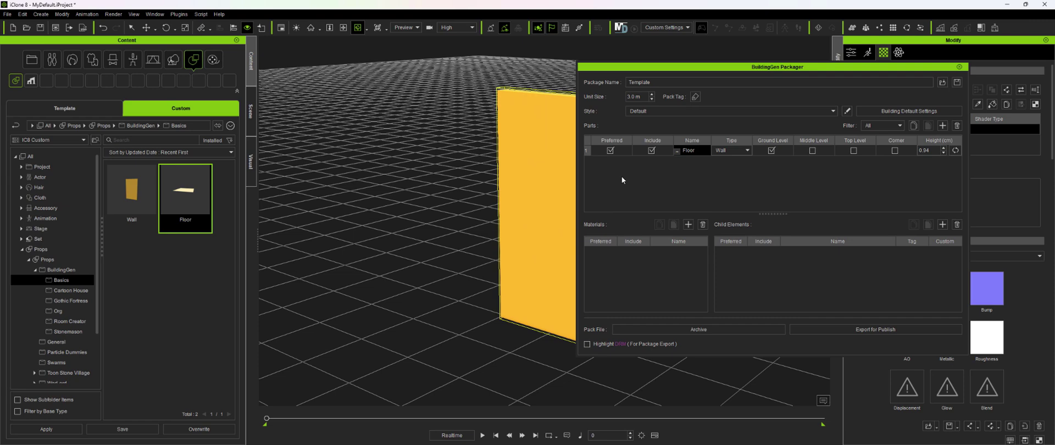
pyautogui.click(746, 149)
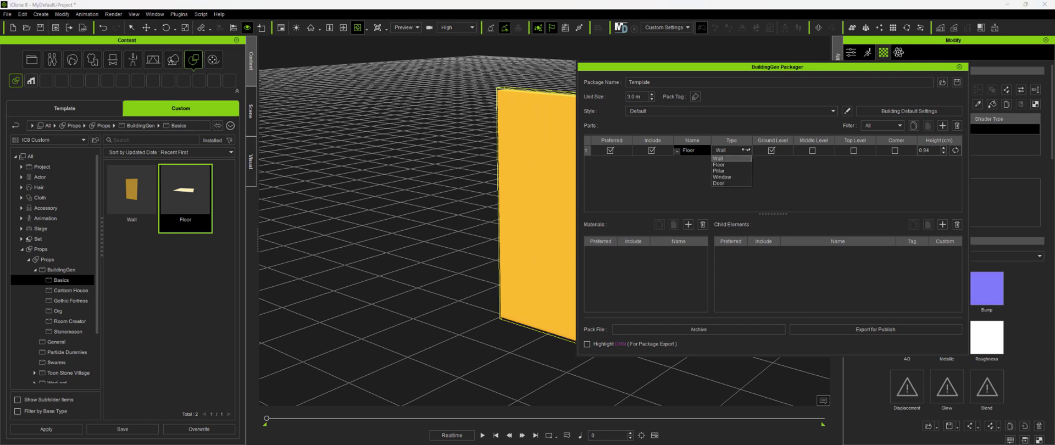
pyautogui.click(720, 164)
pyautogui.click(810, 150)
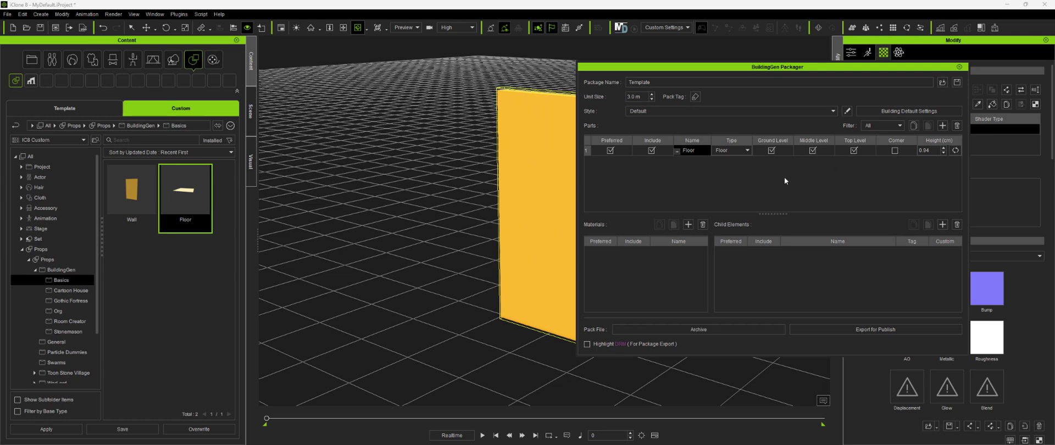
# - Add the Wall prop as a Wall-type part included on the ground, middle and top levels
pyautogui.click(129, 197)
pyautogui.moveTo(129, 197); pyautogui.dragTo(602, 181)
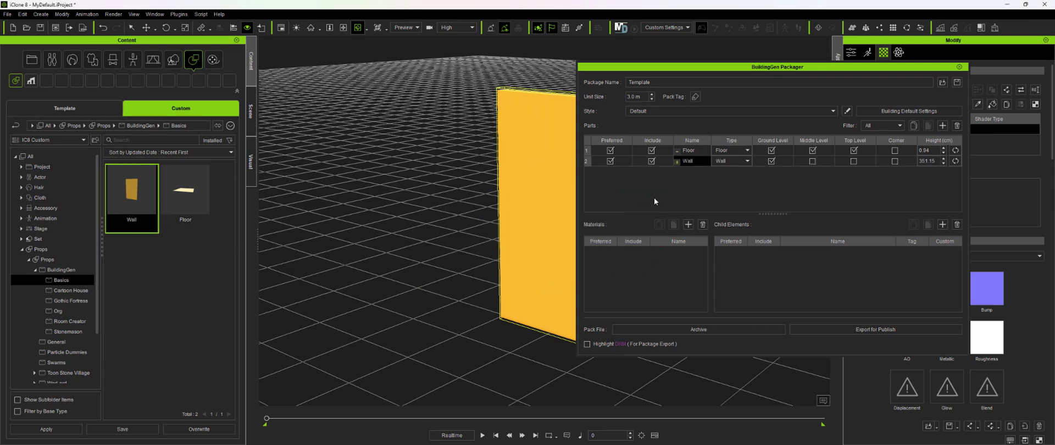
pyautogui.click(812, 161)
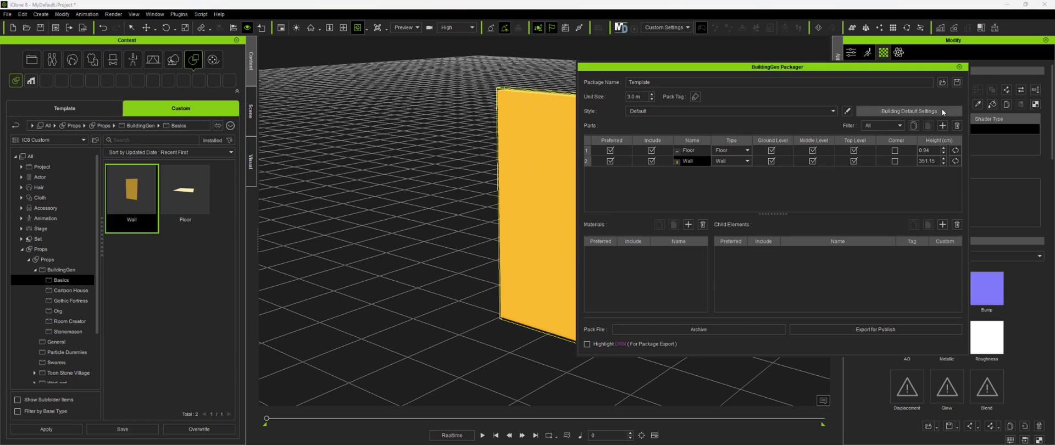
# - Save the package as the building config Basic, and show the iBuilding folder of the Default custom library with the packager closed
pyautogui.click(956, 83)
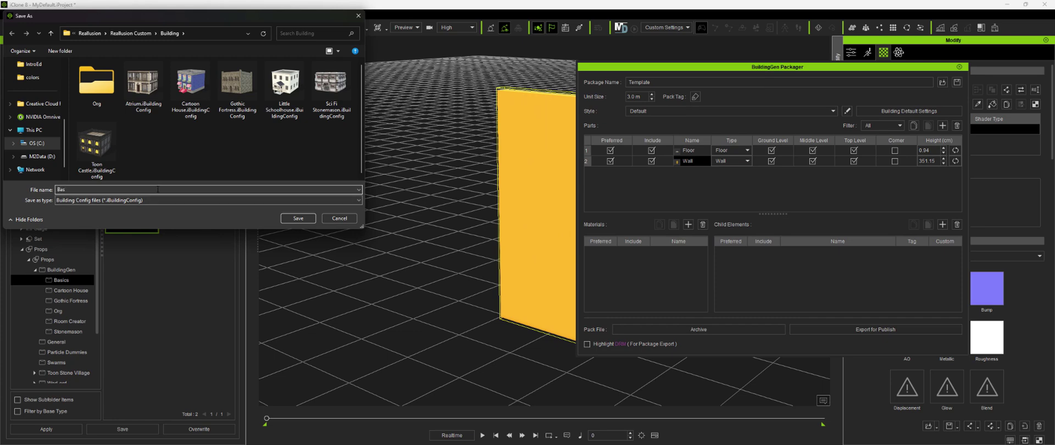
pyautogui.press('Return')
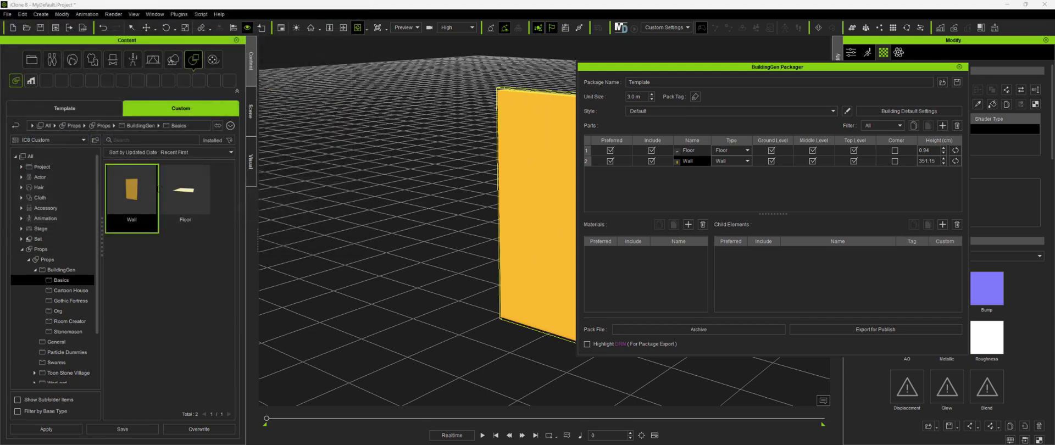
pyautogui.click(54, 139)
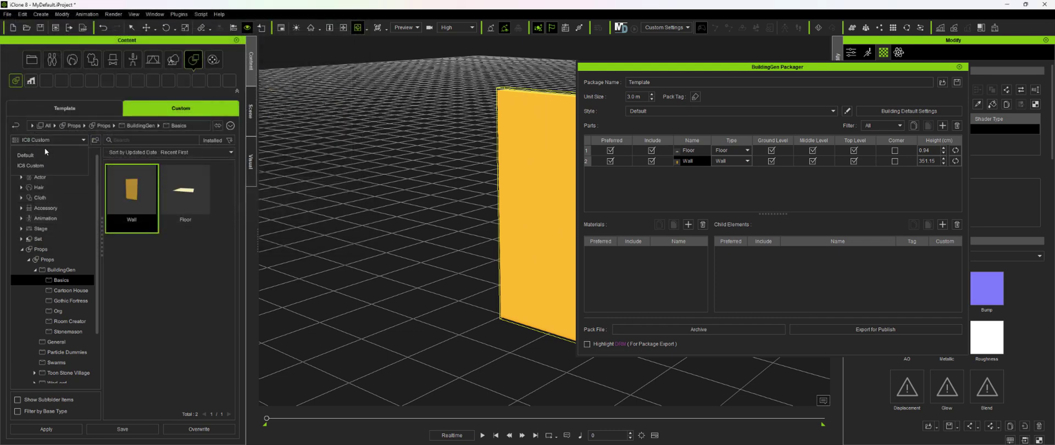
pyautogui.click(38, 155)
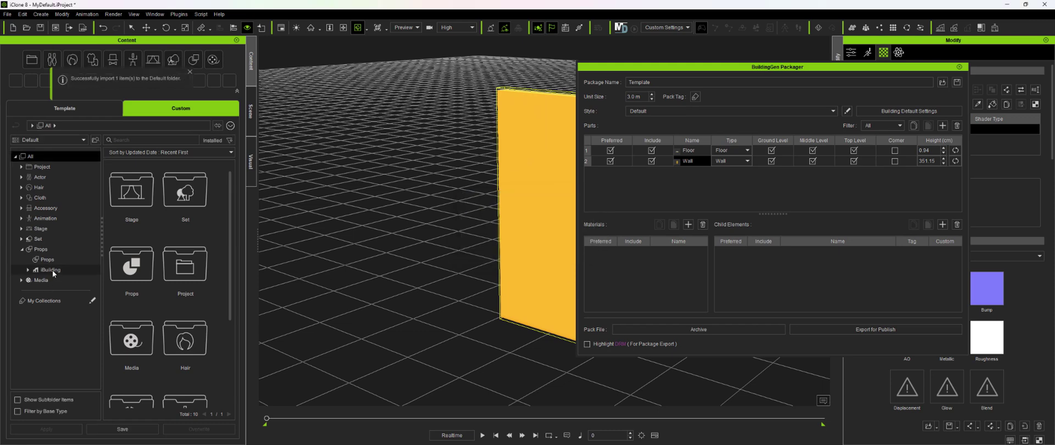
pyautogui.click(50, 269)
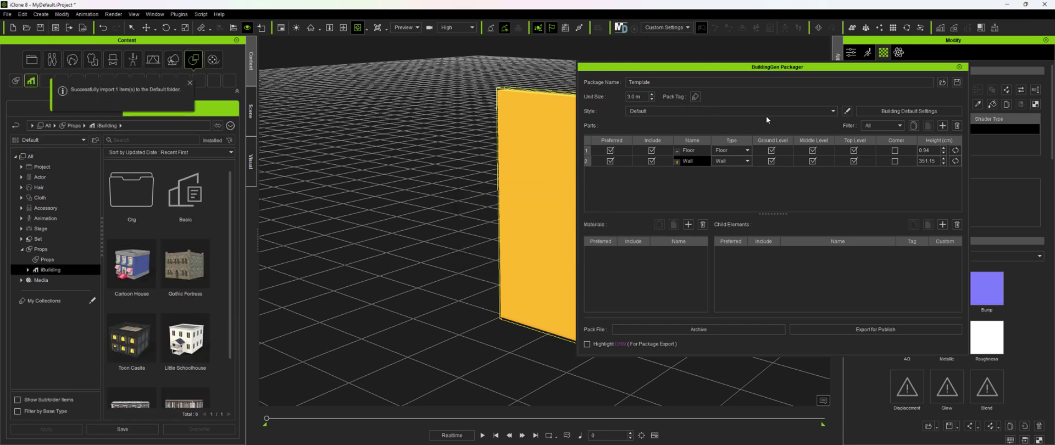
pyautogui.press('Escape')
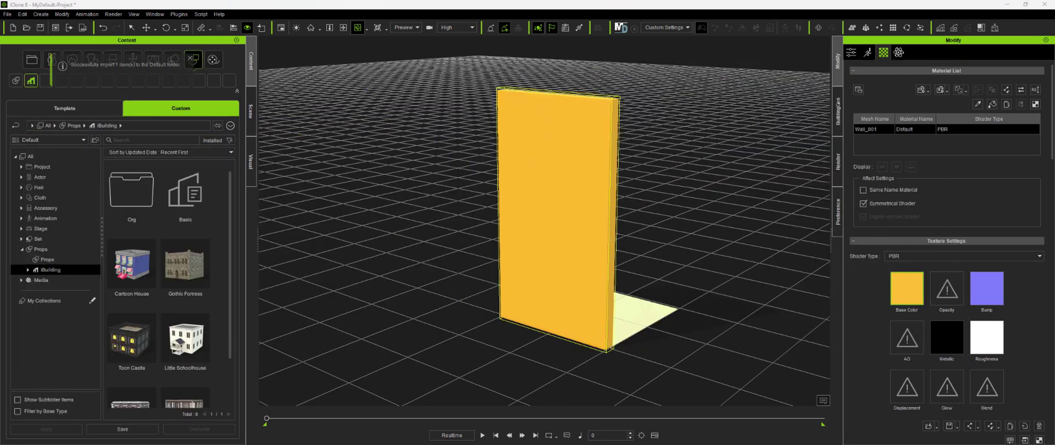
# - Build a test building from the Basic package with its default settings, and delete it after inspecting the wall and floor spacing
pyautogui.doubleClick(183, 200)
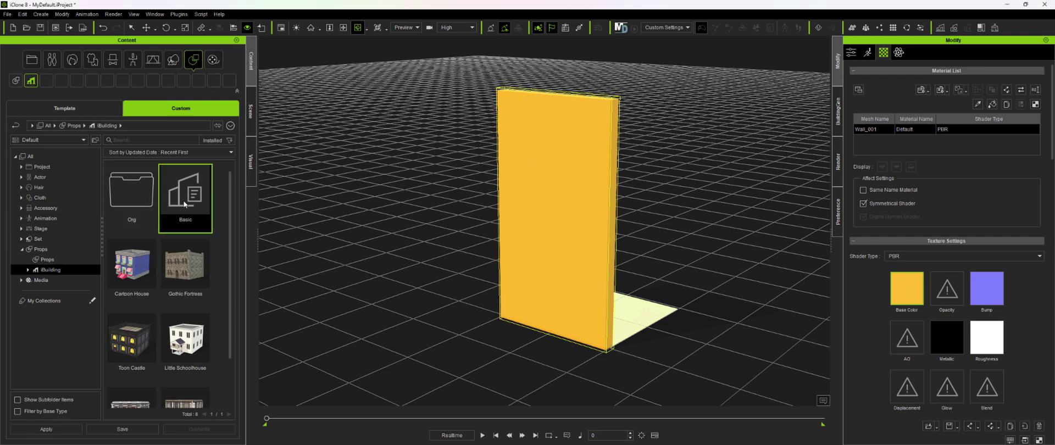
pyautogui.scroll(-5, 377, 279)
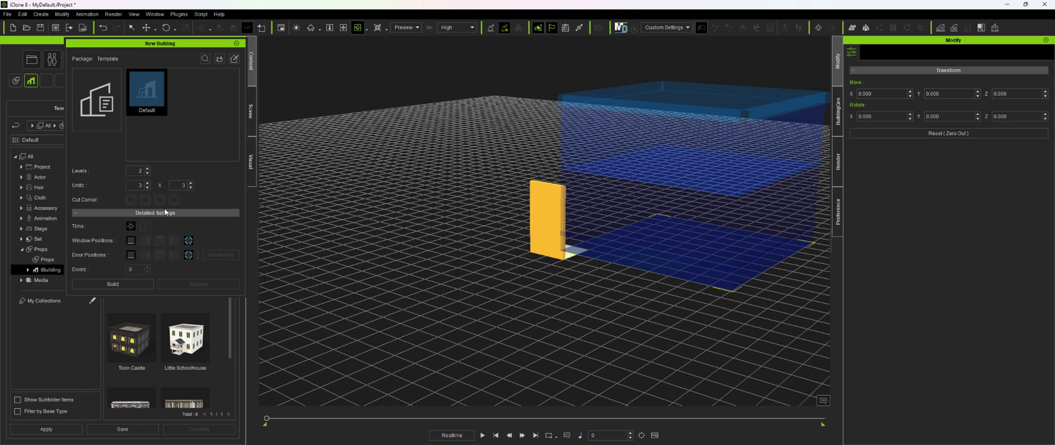
pyautogui.click(127, 283)
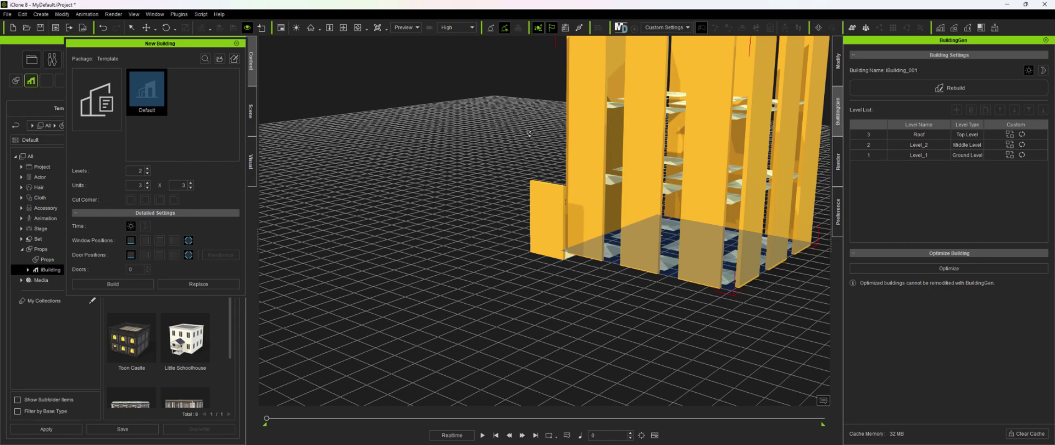
pyautogui.moveTo(357, 176); pyautogui.dragTo(663, 168, button='right')
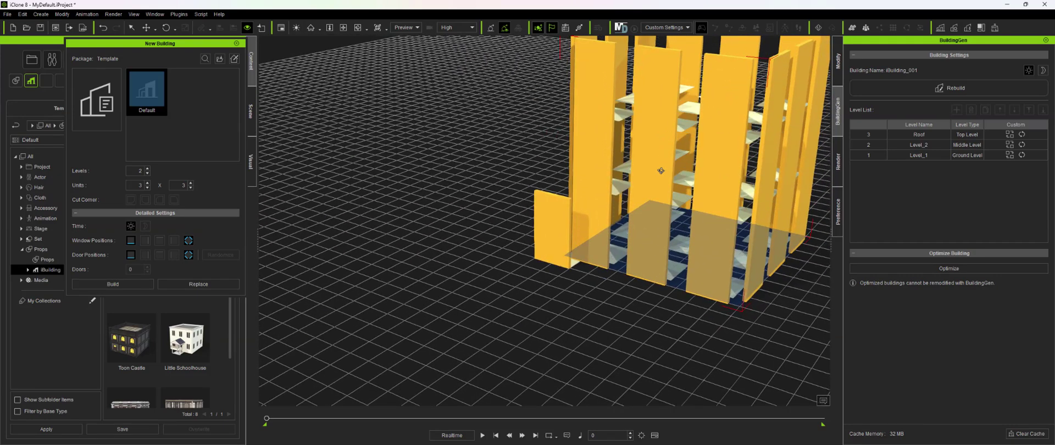
pyautogui.press('Delete')
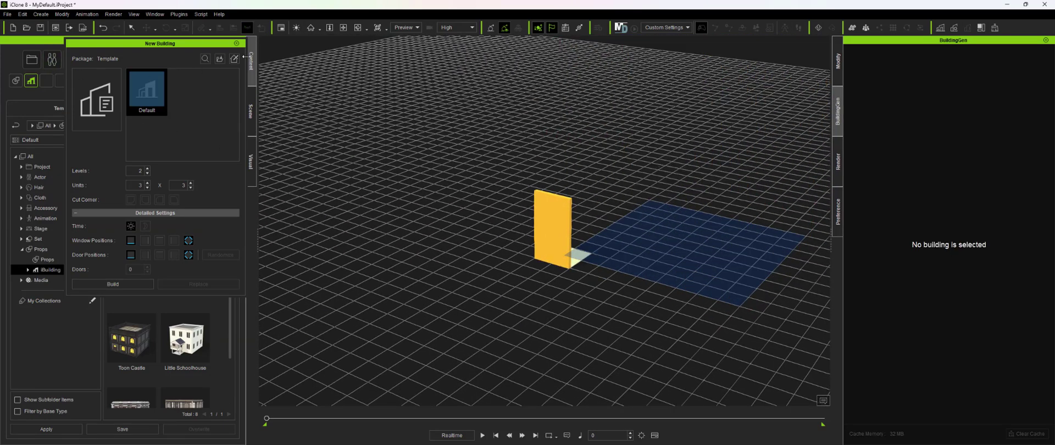
pyautogui.click(237, 43)
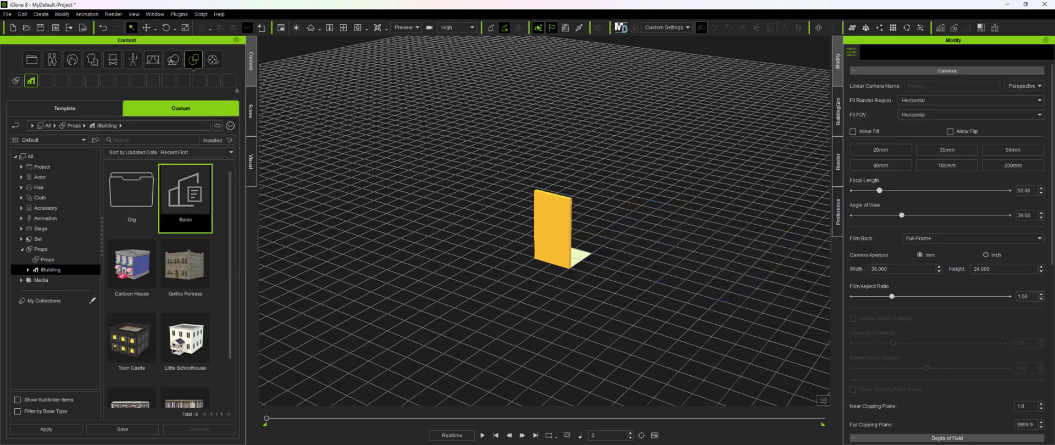
# - Set the Basic package's unit size to 2.0 m and overwrite the existing Basic building config
pyautogui.doubleClick(185, 198)
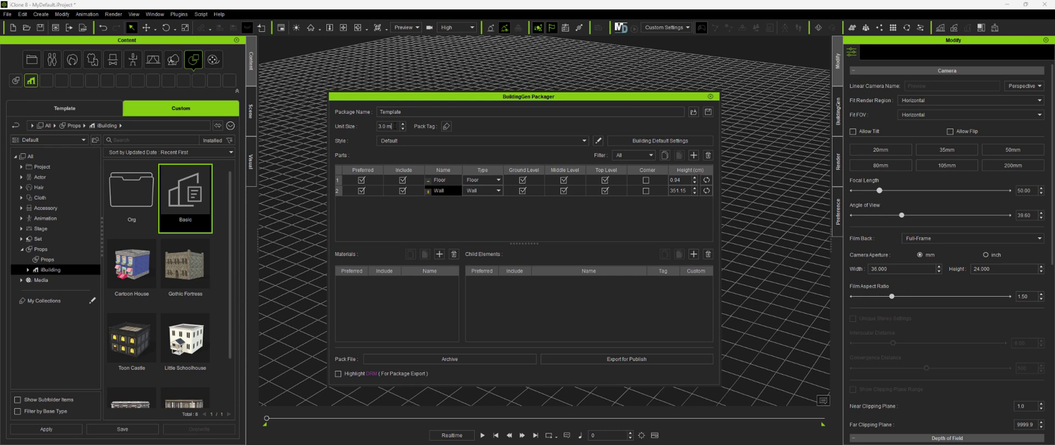
pyautogui.tripleClick(394, 126)
pyautogui.write('2')
pyautogui.press('Return')
pyautogui.click(708, 111)
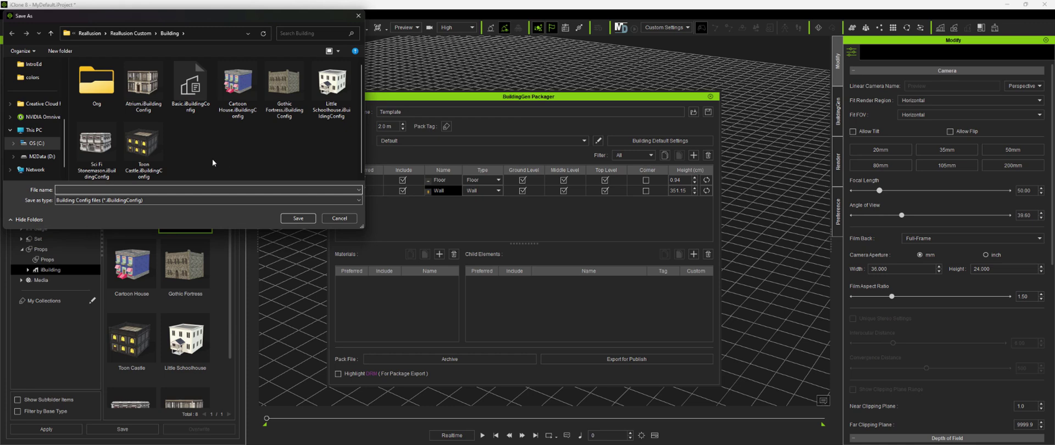
pyautogui.click(190, 85)
pyautogui.click(298, 218)
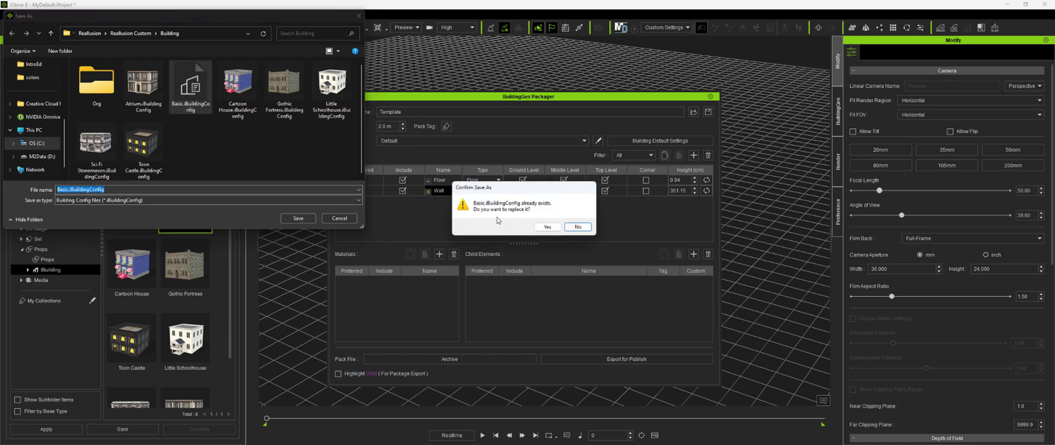
pyautogui.click(542, 226)
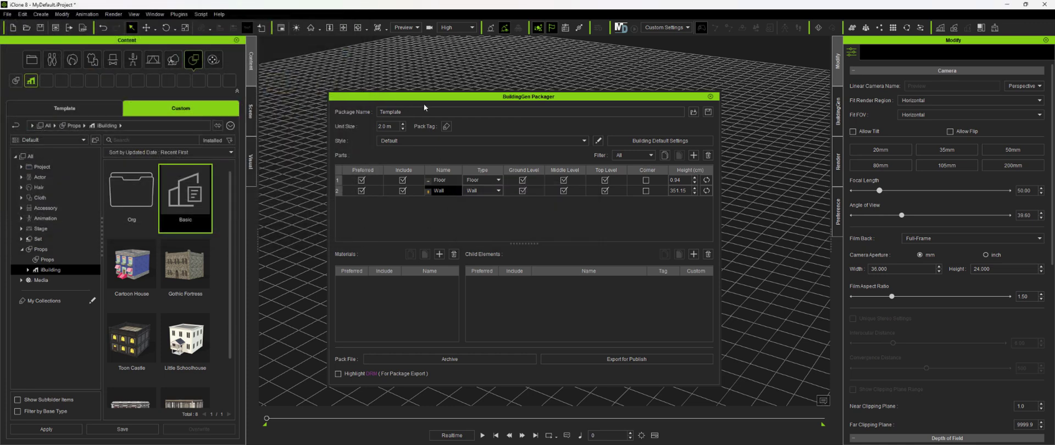
pyautogui.moveTo(429, 99); pyautogui.dragTo(0, 98)
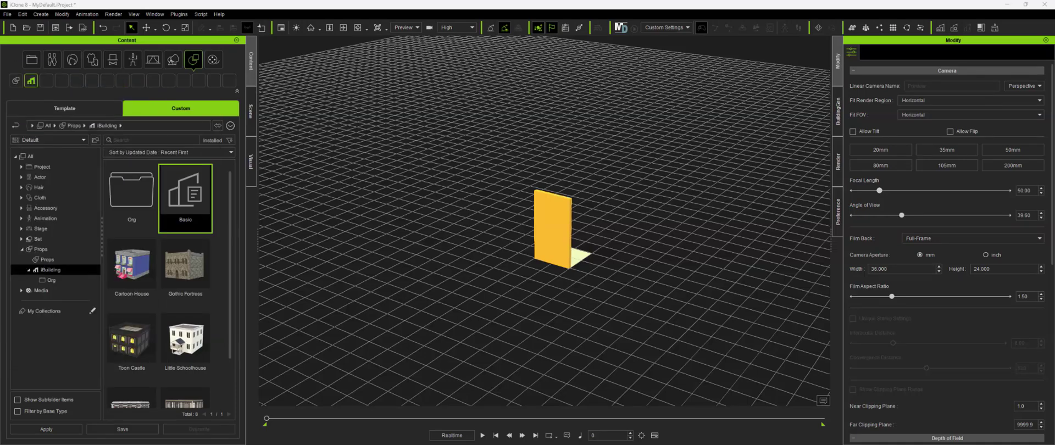
# - Build a new building from the updated Basic package with its default settings and inspect how the walls and floors fit
pyautogui.doubleClick(181, 191)
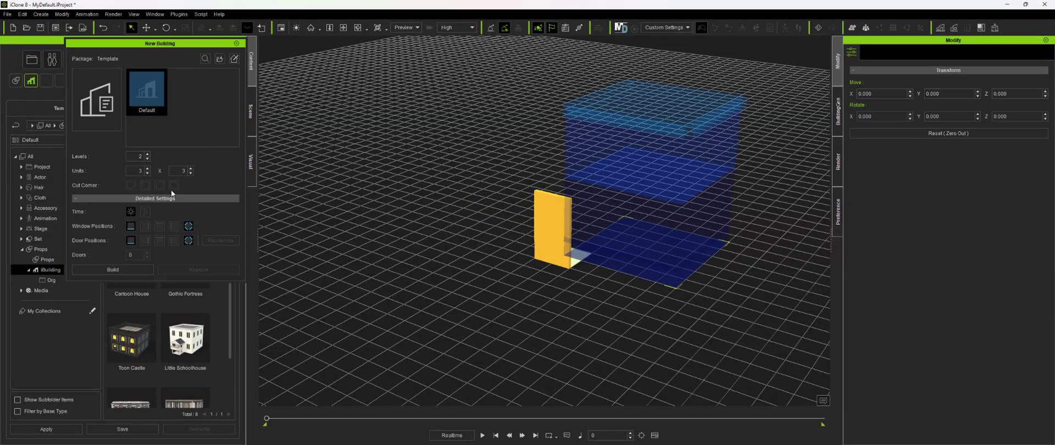
pyautogui.click(137, 268)
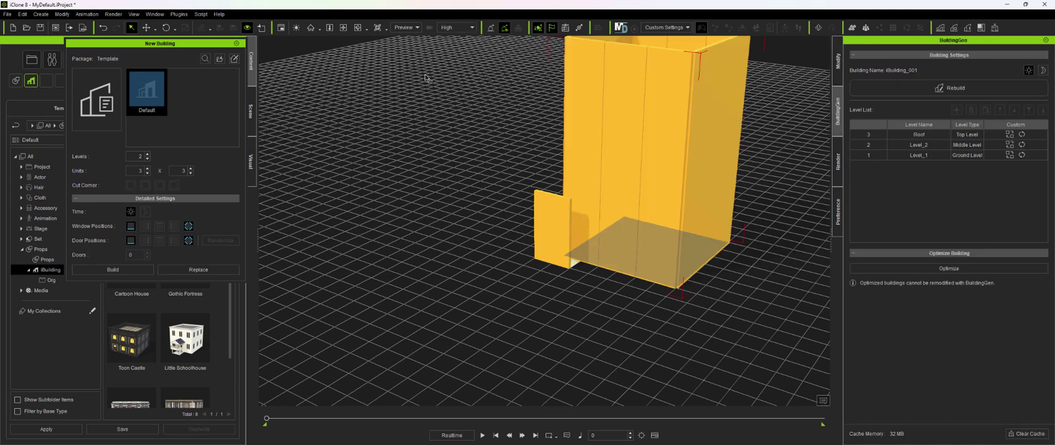
pyautogui.click(343, 28)
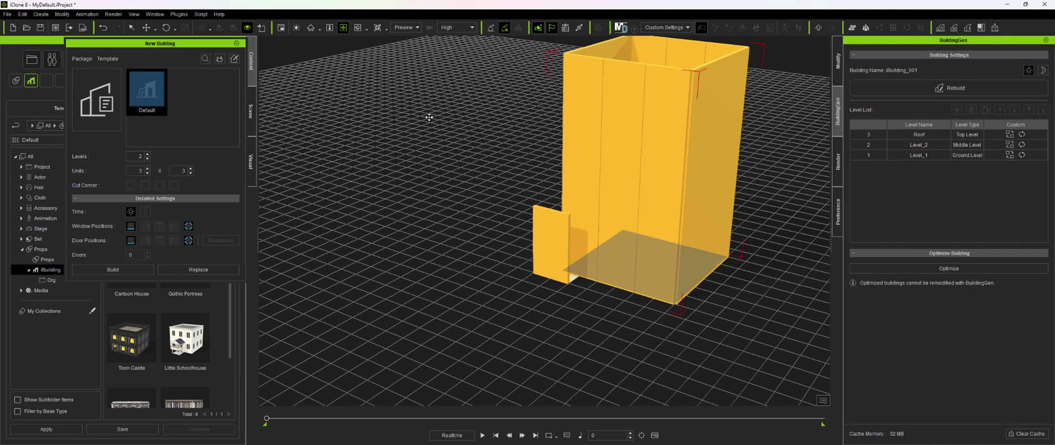
pyautogui.click(357, 27)
pyautogui.moveTo(594, 230); pyautogui.dragTo(669, 157)
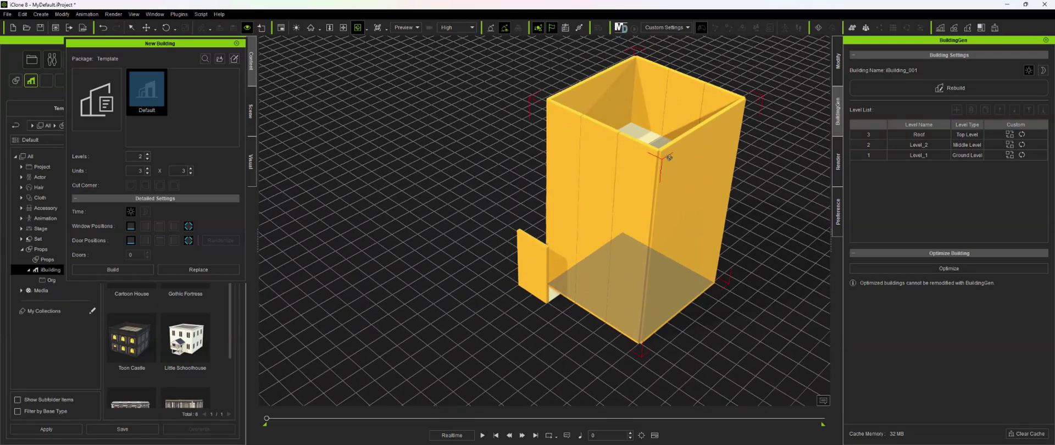
# - Set the Basic package's unit size to 1.8 m, overwrite the existing Basic building config, and close the packager
pyautogui.click(236, 43)
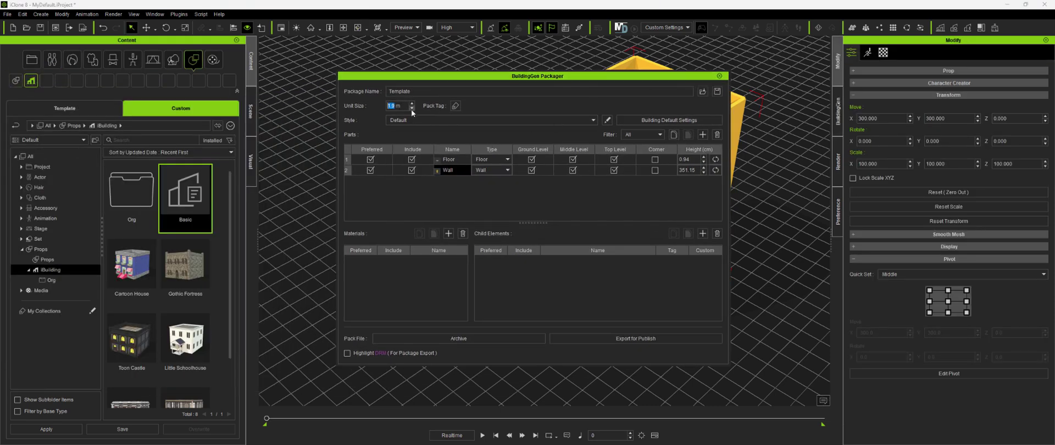
pyautogui.click(717, 91)
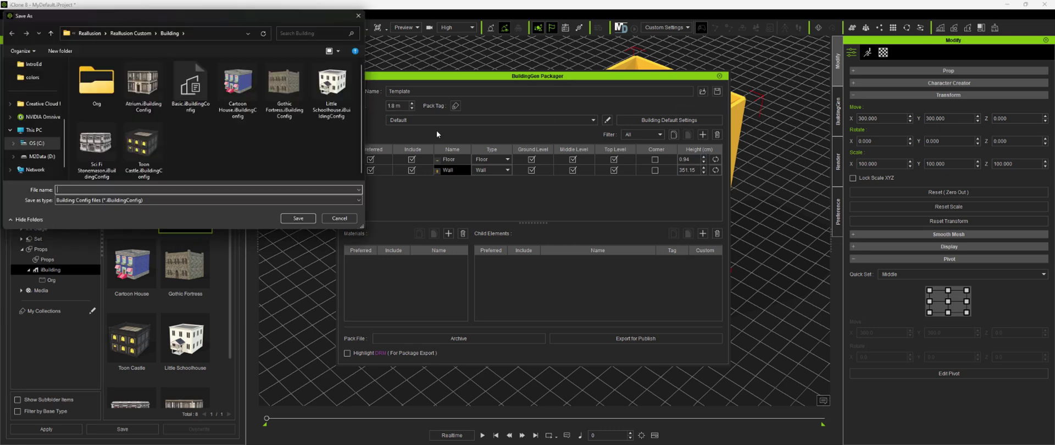
pyautogui.click(290, 218)
pyautogui.click(548, 229)
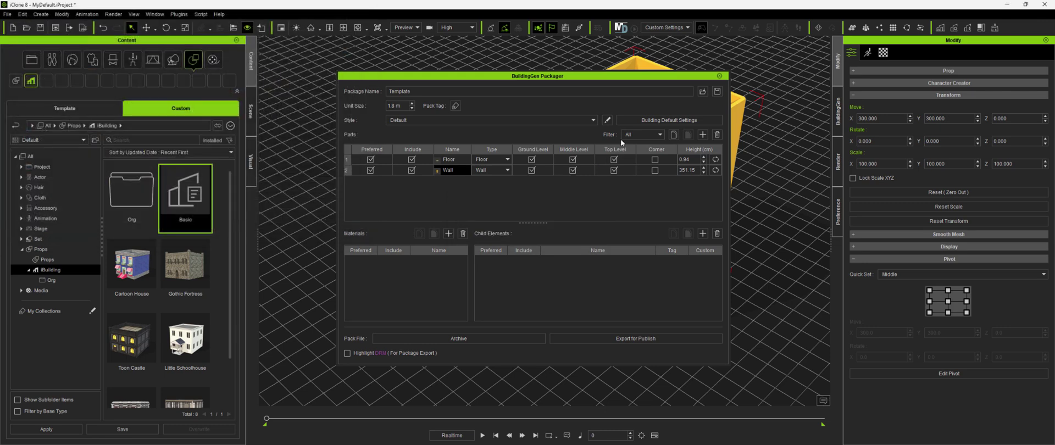
pyautogui.click(719, 76)
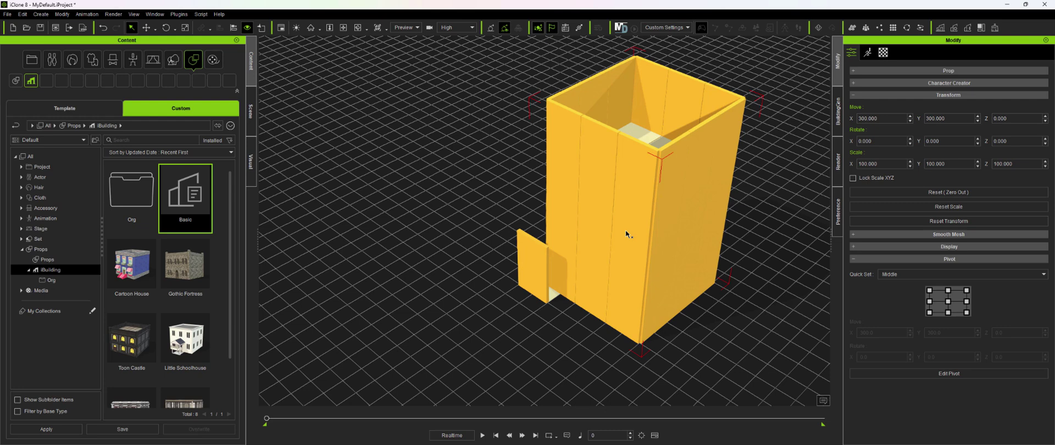
# - Replace the old test building with a new default build from the Basic package, inspect its wall joints, and delete it
pyautogui.press('Delete')
pyautogui.doubleClick(186, 202)
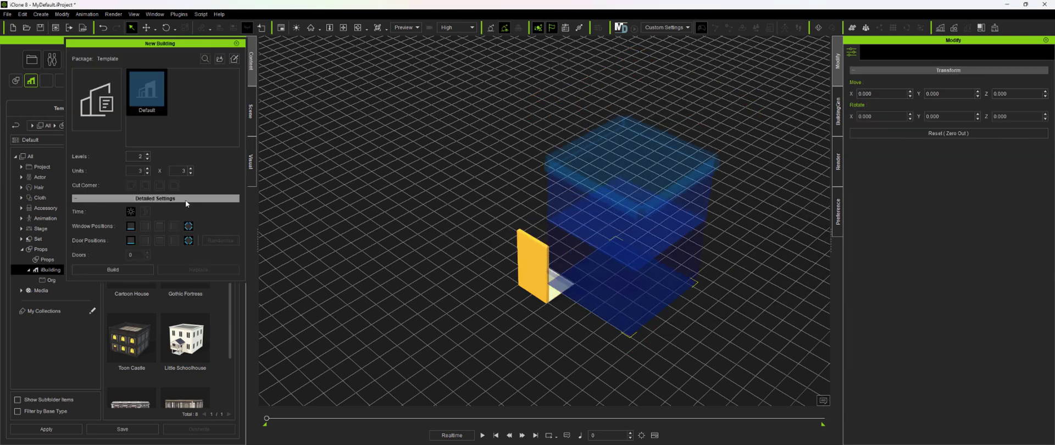
pyautogui.click(132, 270)
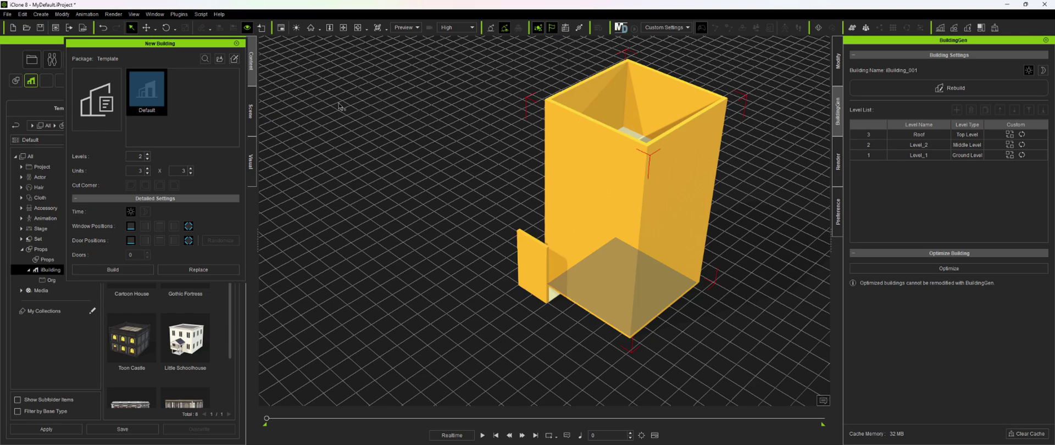
pyautogui.click(357, 28)
pyautogui.moveTo(541, 165); pyautogui.dragTo(571, 192)
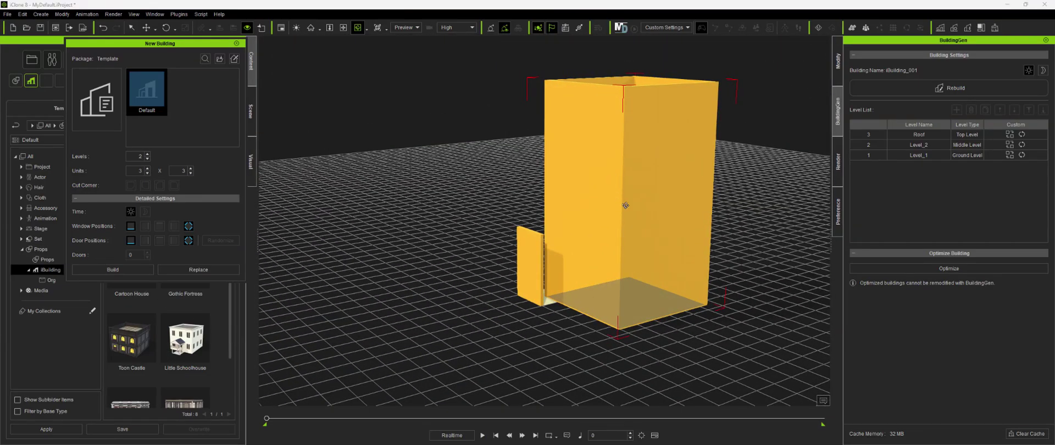
pyautogui.moveTo(623, 115); pyautogui.dragTo(629, 206)
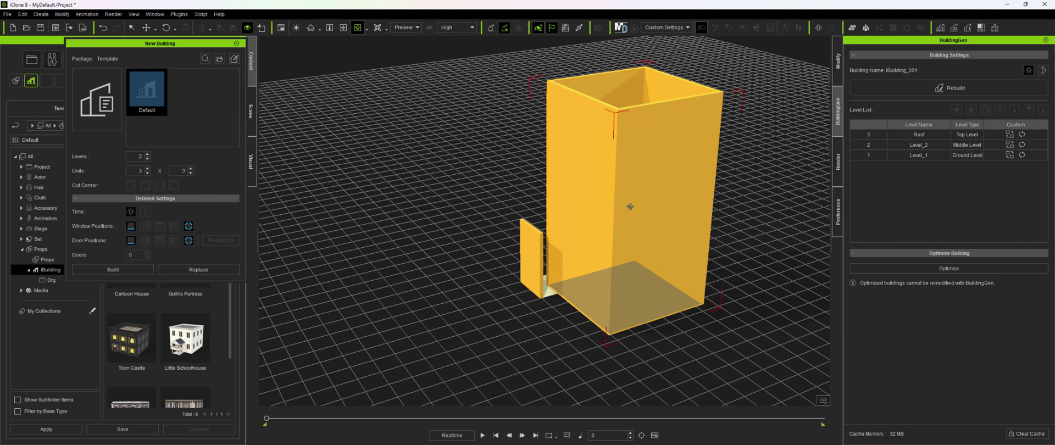
pyautogui.press('Delete')
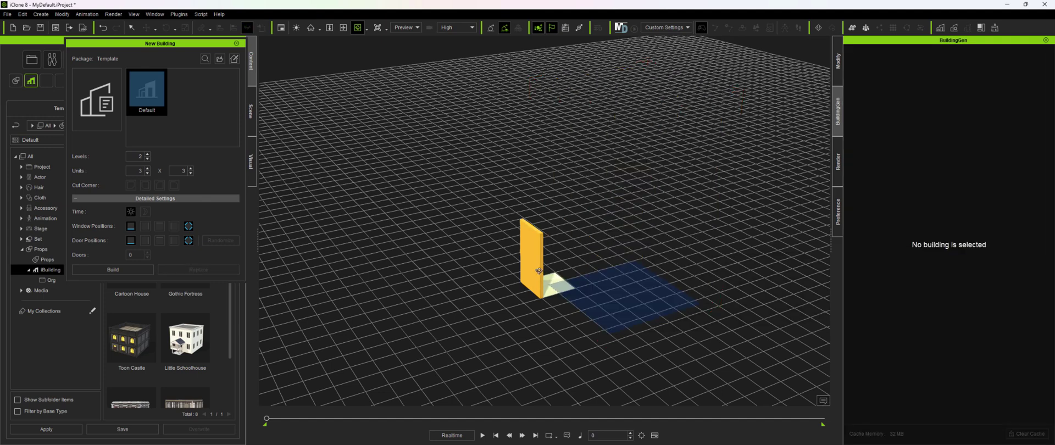
# - Close the new building settings and shorten the standalone wall prop to a Z scale of about 23.5
pyautogui.click(235, 59)
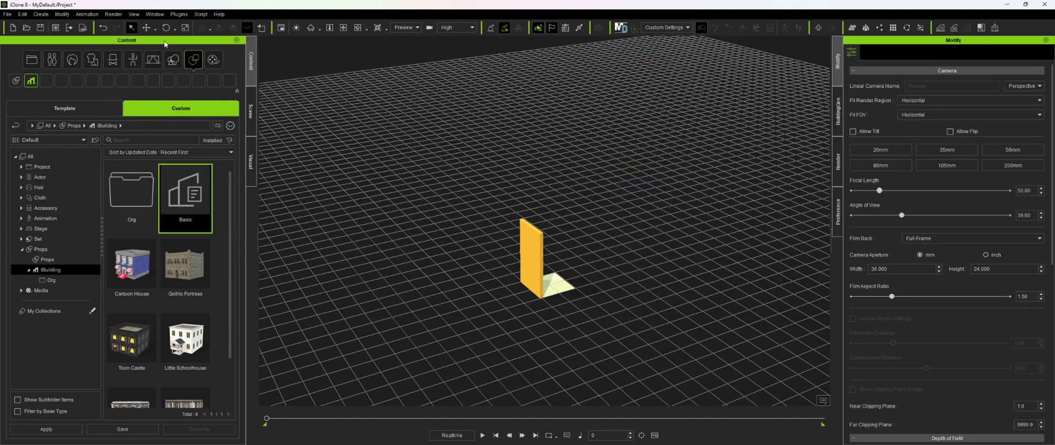
pyautogui.click(533, 259)
pyautogui.press('r')
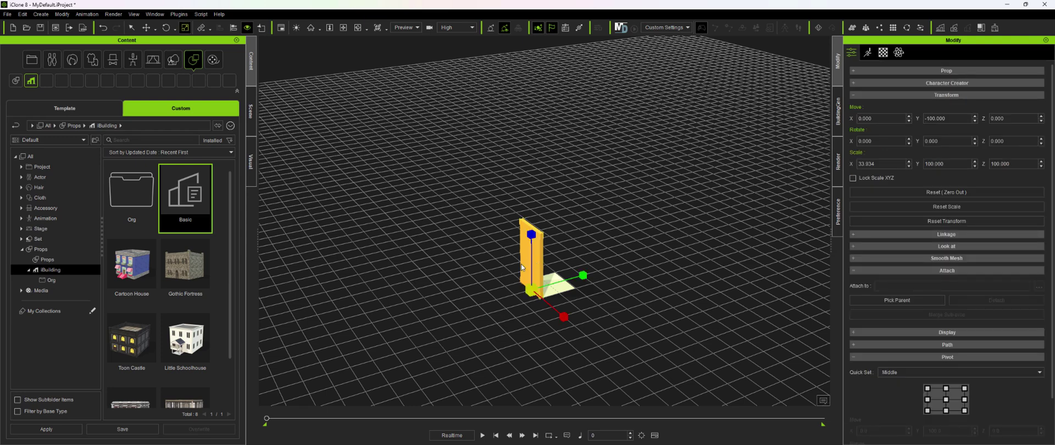
pyautogui.moveTo(530, 235); pyautogui.dragTo(519, 355)
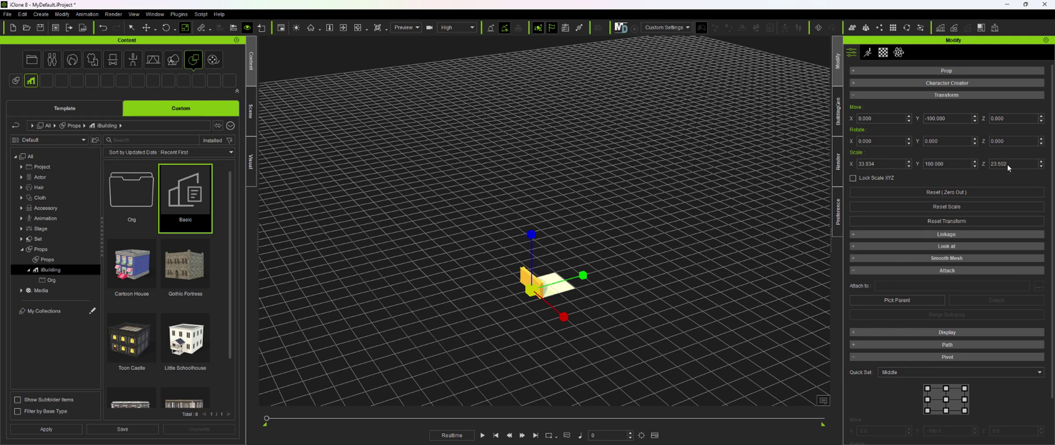
# - Load the dark green.png image as the shortened wall's Base Color texture
pyautogui.click(882, 53)
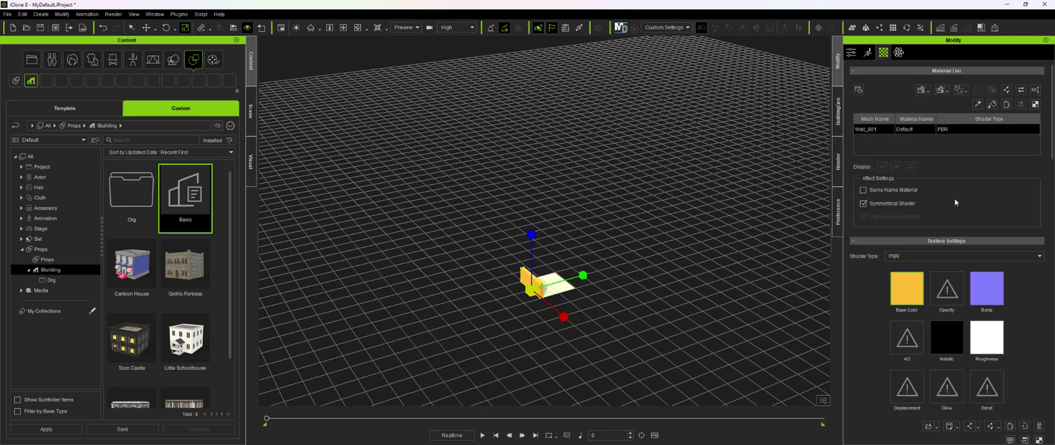
pyautogui.doubleClick(913, 295)
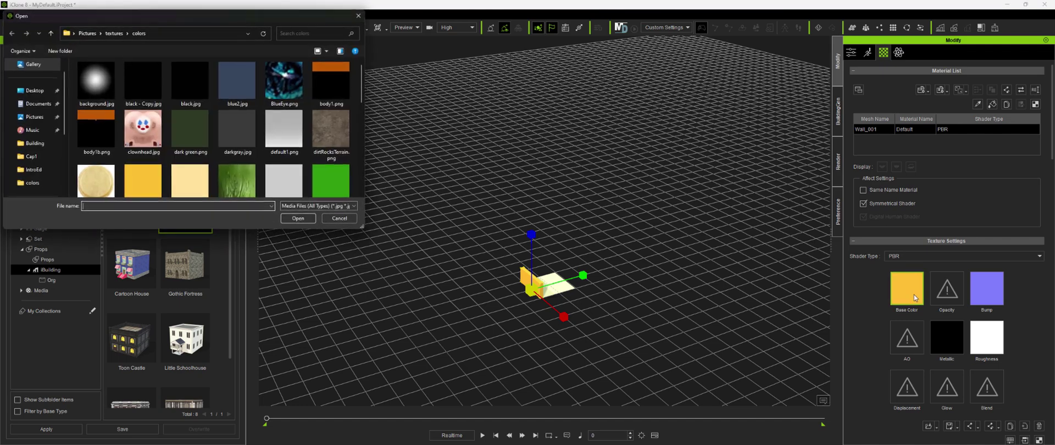
pyautogui.doubleClick(190, 132)
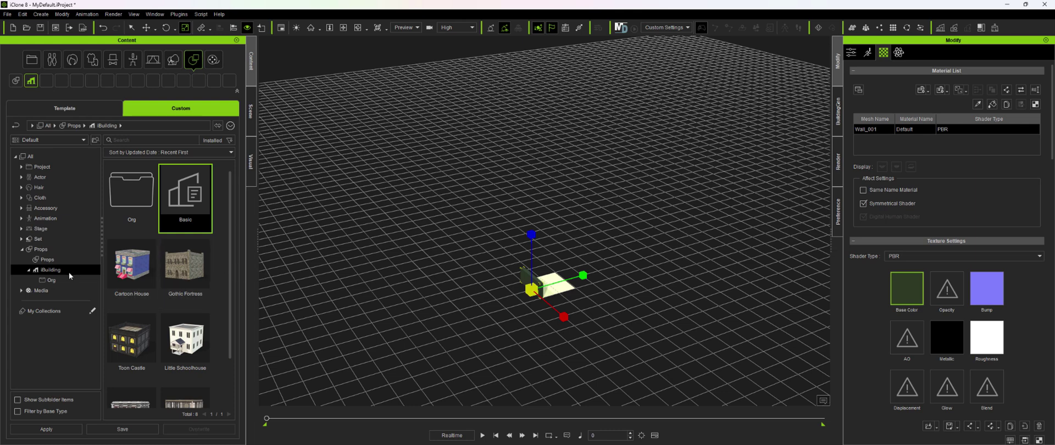
# - Save the shortened wall as a prop named Wall Trim in the BuildingGen Basics folder of the IC8 Custom library
pyautogui.click(44, 144)
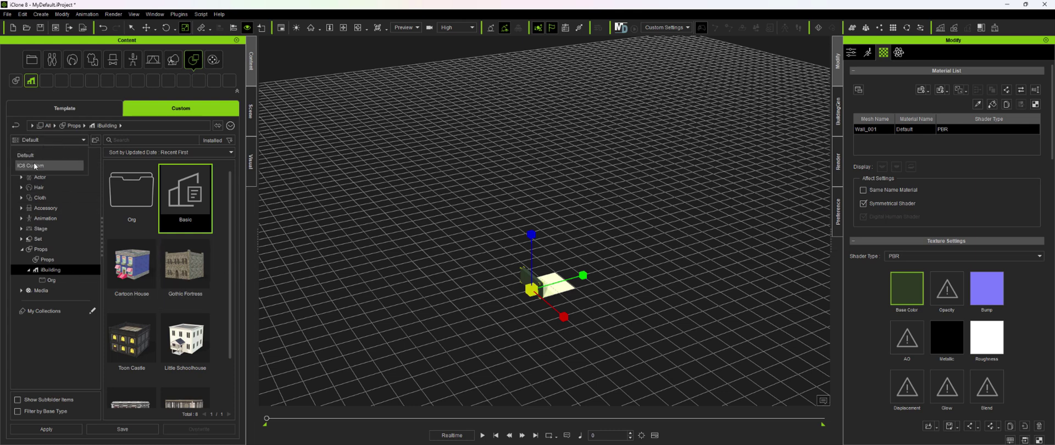
pyautogui.click(34, 167)
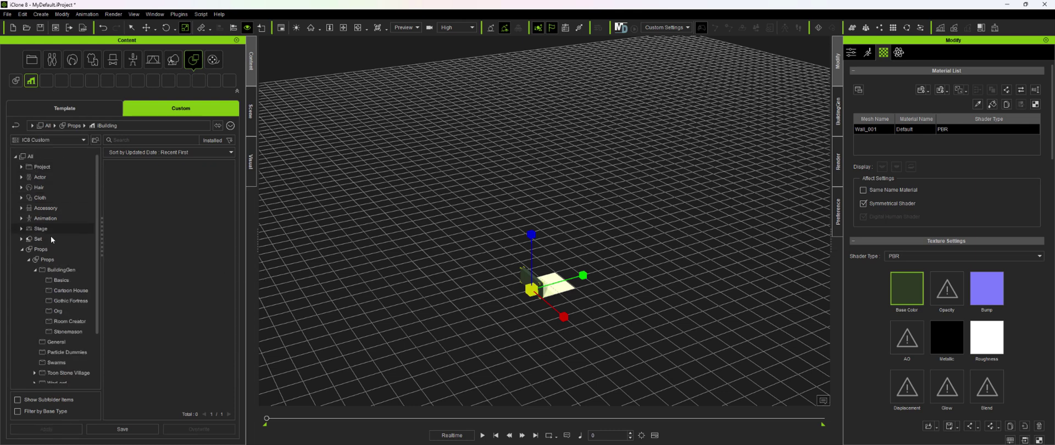
pyautogui.click(57, 279)
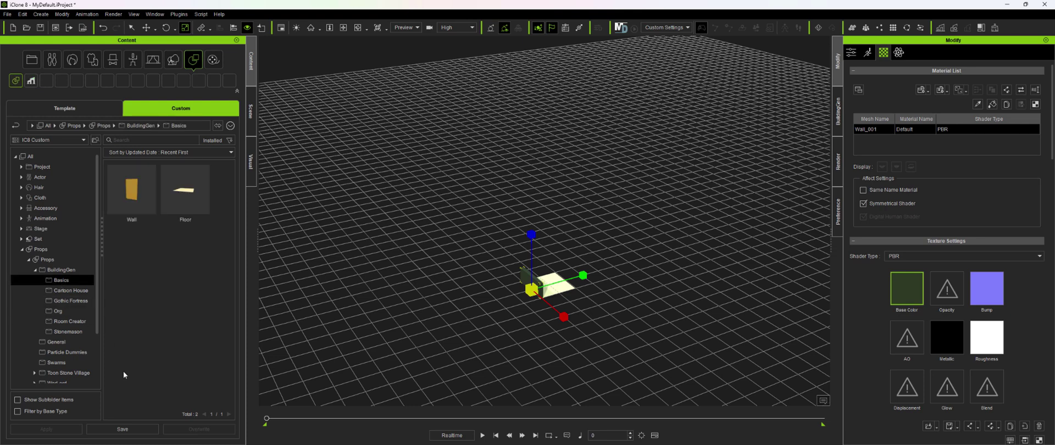
pyautogui.click(122, 429)
pyautogui.write('Wall Trim')
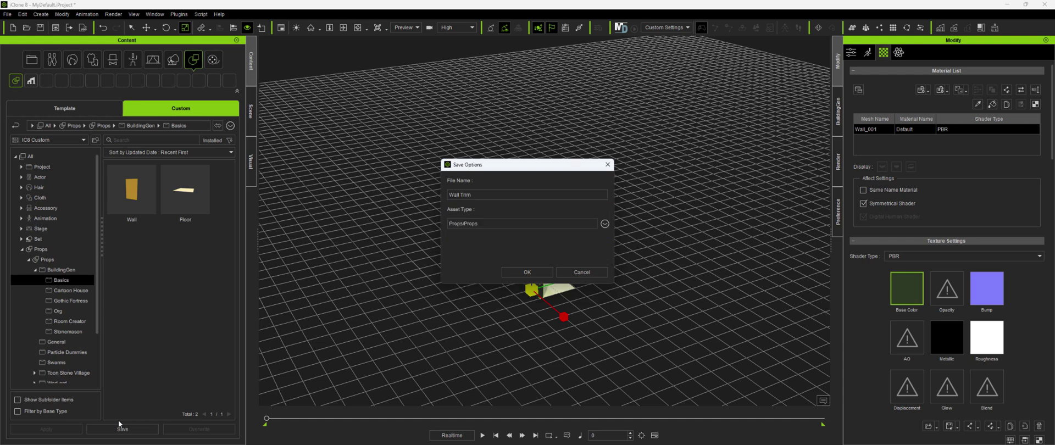
pyautogui.press('Return')
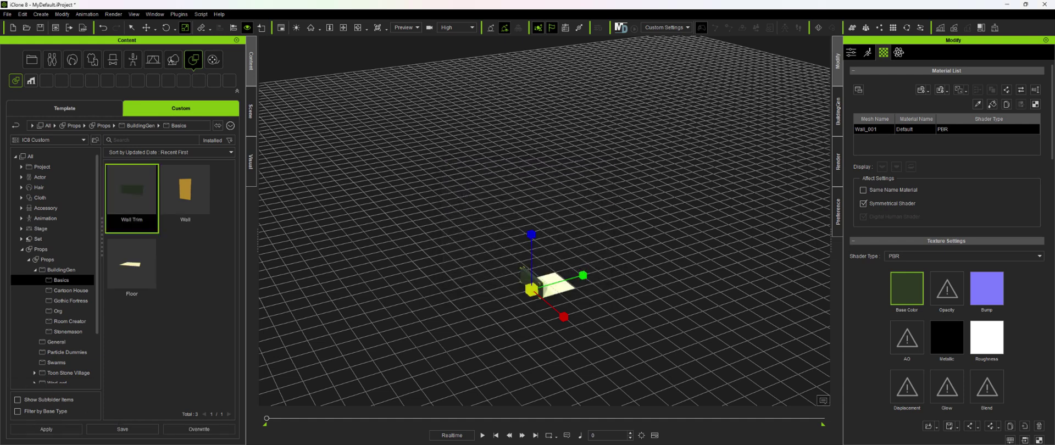
# - Add the Wall Trim prop to the package parts for the Top Level only, and exclude the Wall part from the Top Level
pyautogui.moveTo(514, 98); pyautogui.dragTo(737, 73)
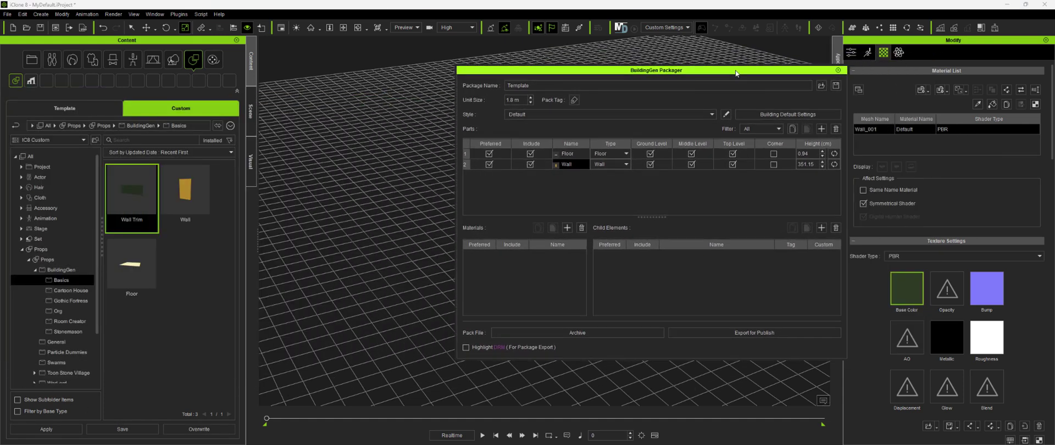
pyautogui.click(138, 190)
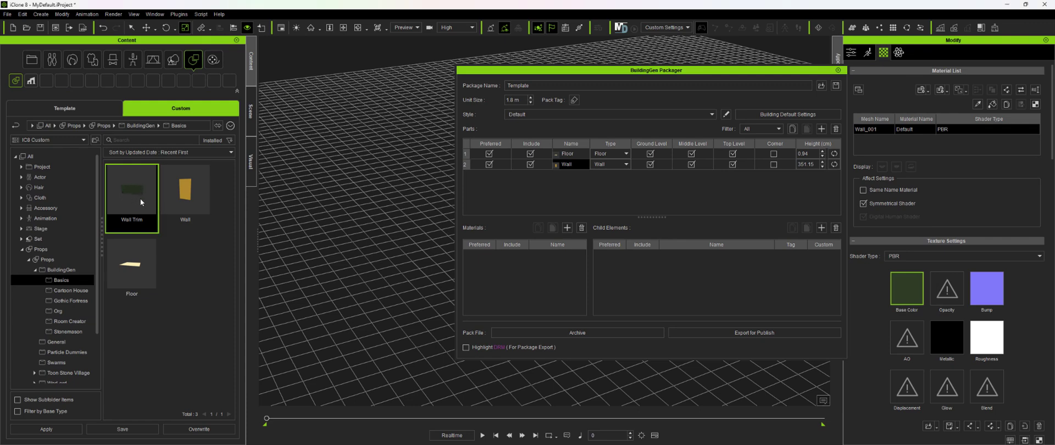
pyautogui.moveTo(140, 199); pyautogui.dragTo(506, 195)
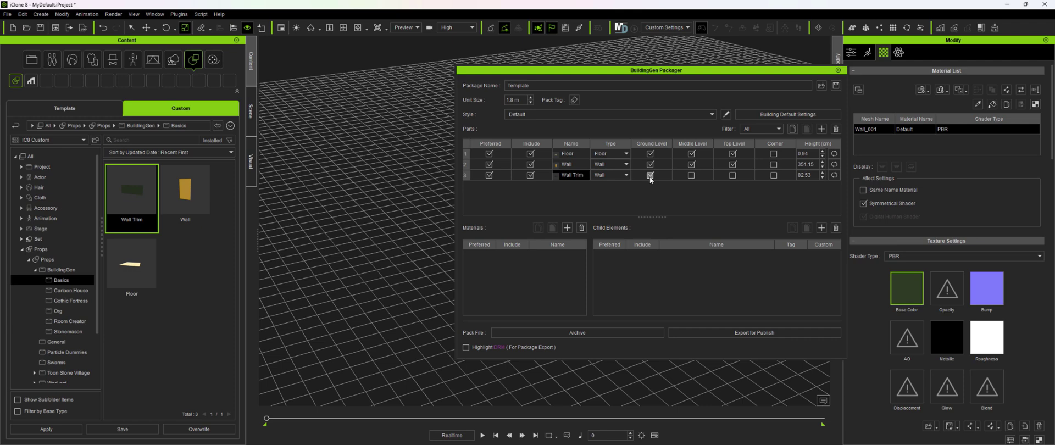
pyautogui.click(732, 176)
pyautogui.click(732, 165)
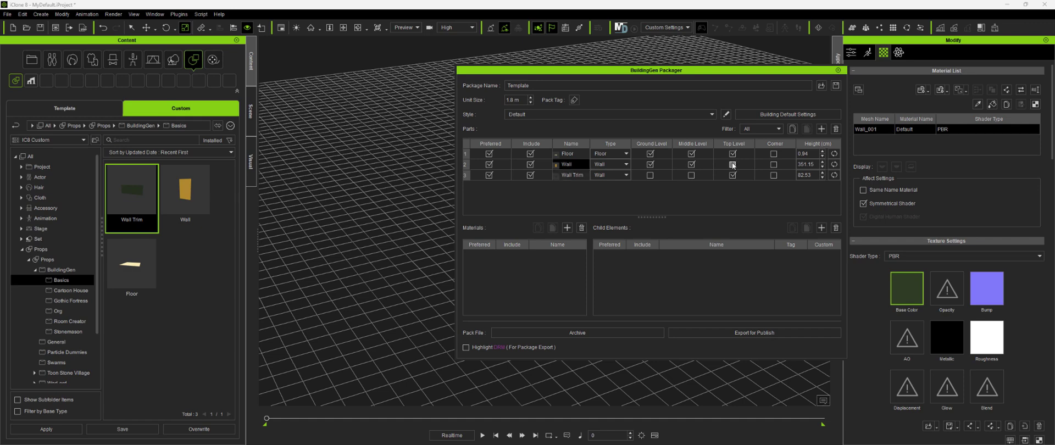
pyautogui.click(732, 165)
# - Save the package over the existing Basic building config and close the packager
pyautogui.click(836, 86)
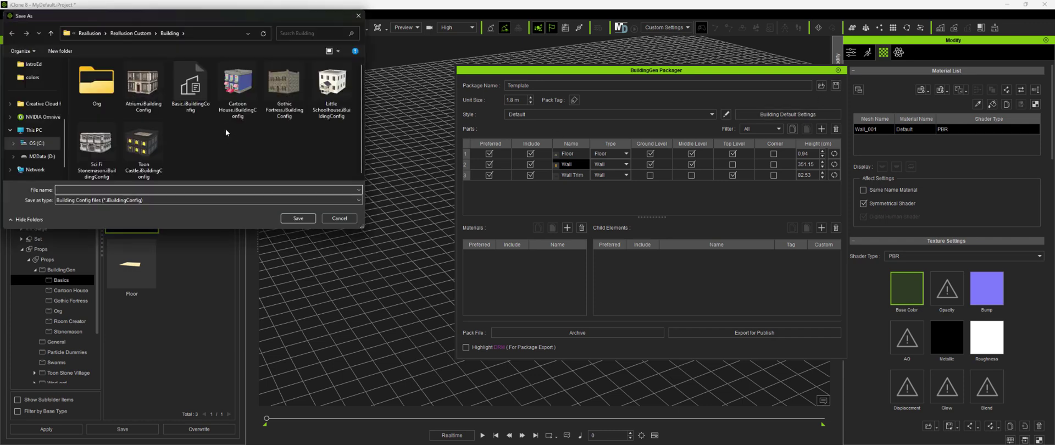
pyautogui.click(190, 87)
pyautogui.click(298, 218)
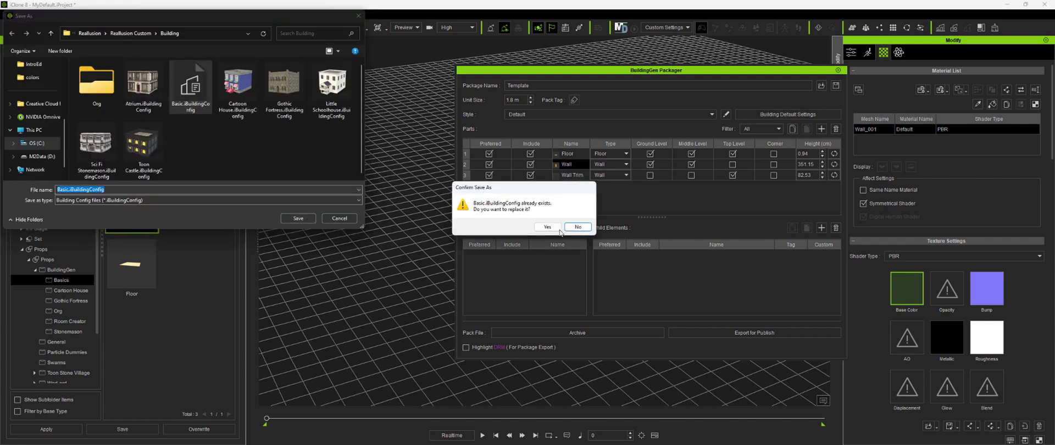
pyautogui.click(546, 226)
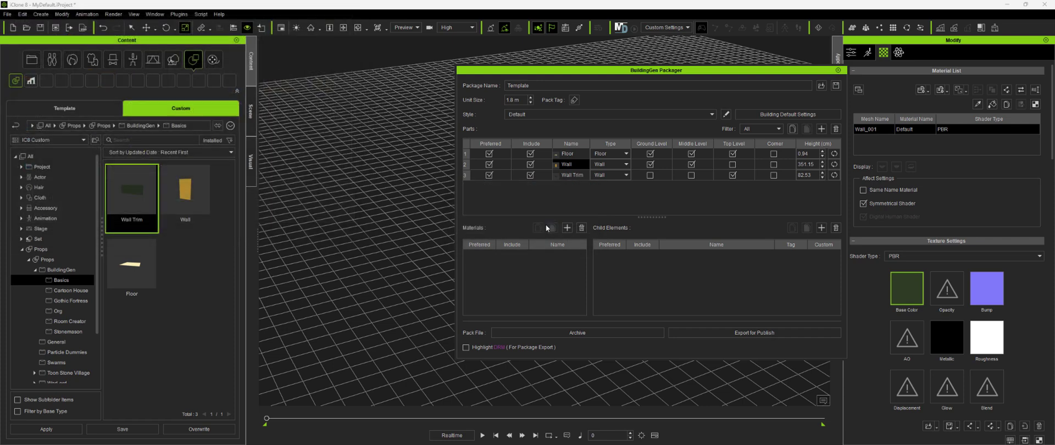
pyautogui.click(824, 73)
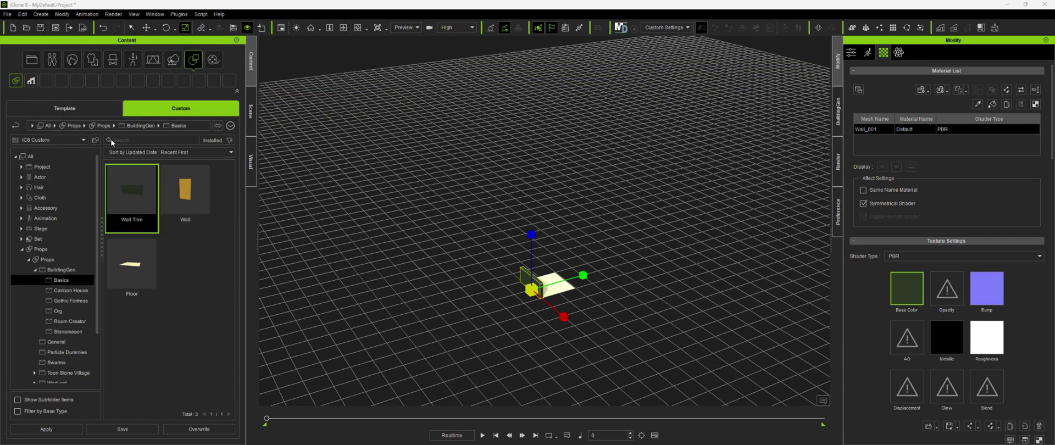
# - Build a test building from the Basic package in the Default library, inspect its roof trim from several angles, and delete it
pyautogui.click(62, 140)
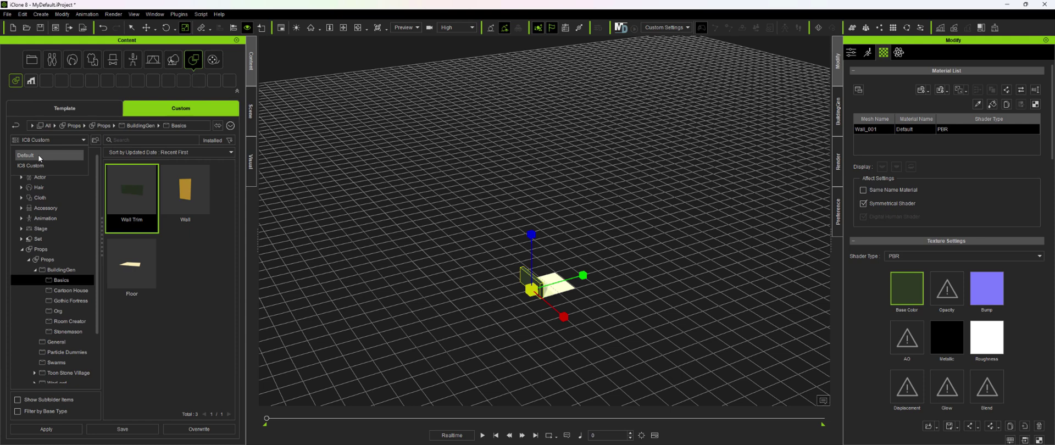
pyautogui.click(39, 158)
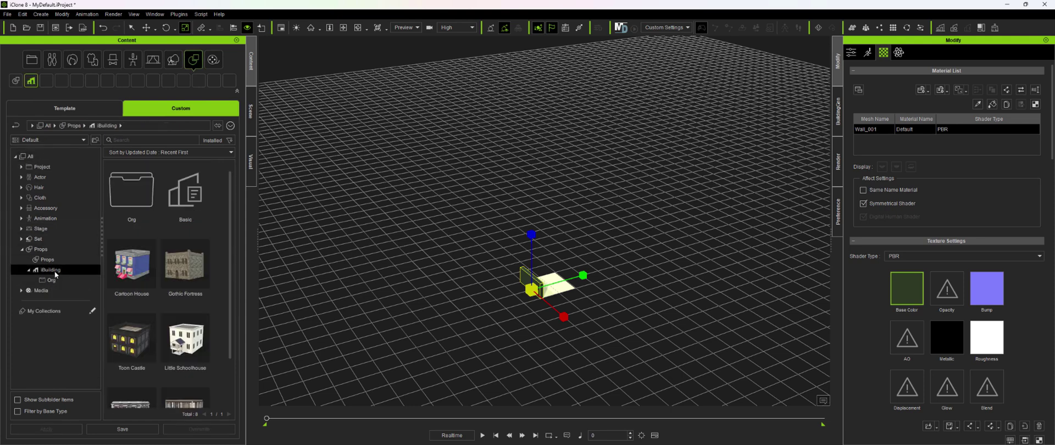
pyautogui.doubleClick(182, 200)
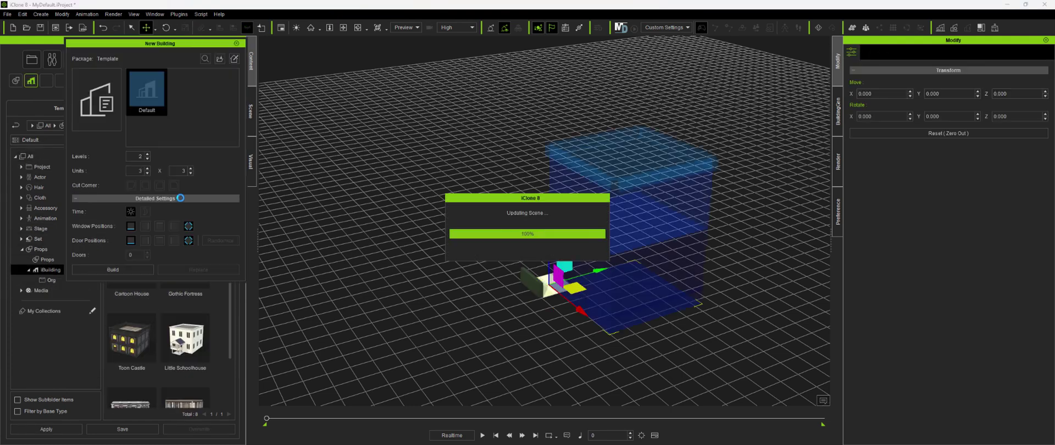
pyautogui.click(117, 270)
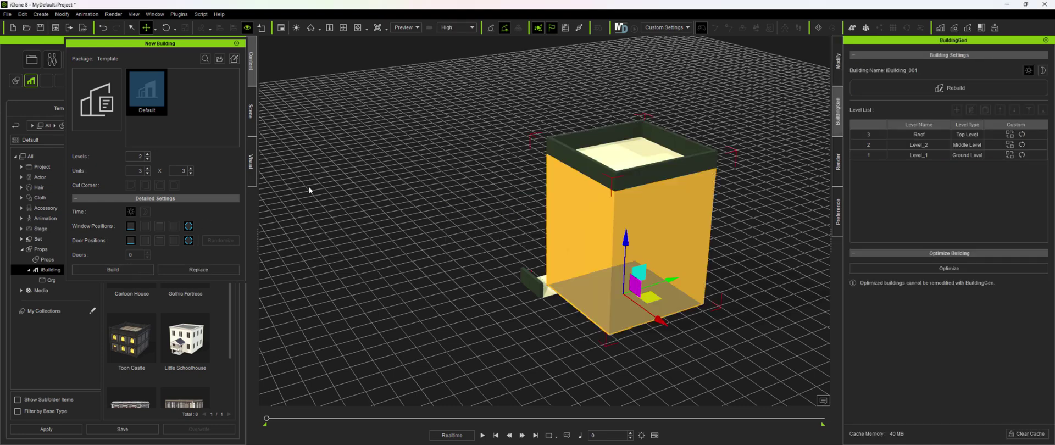
pyautogui.click(358, 27)
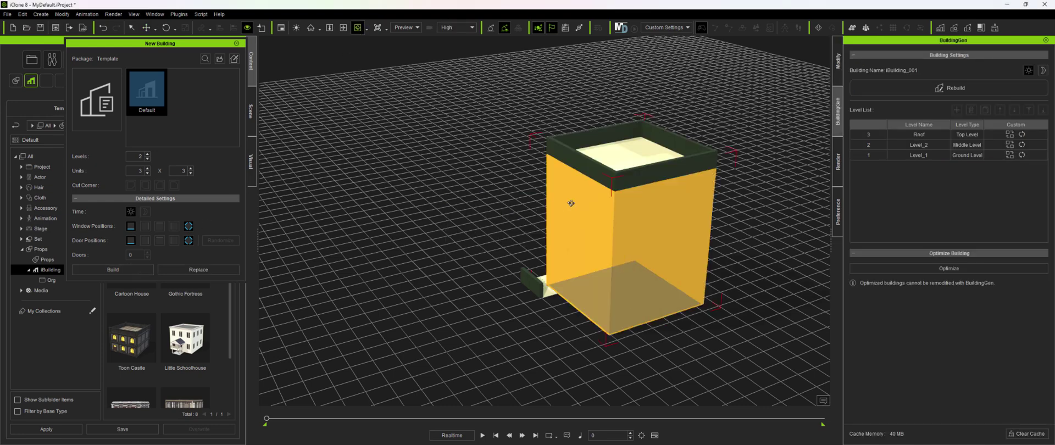
pyautogui.moveTo(670, 198); pyautogui.dragTo(275, 357)
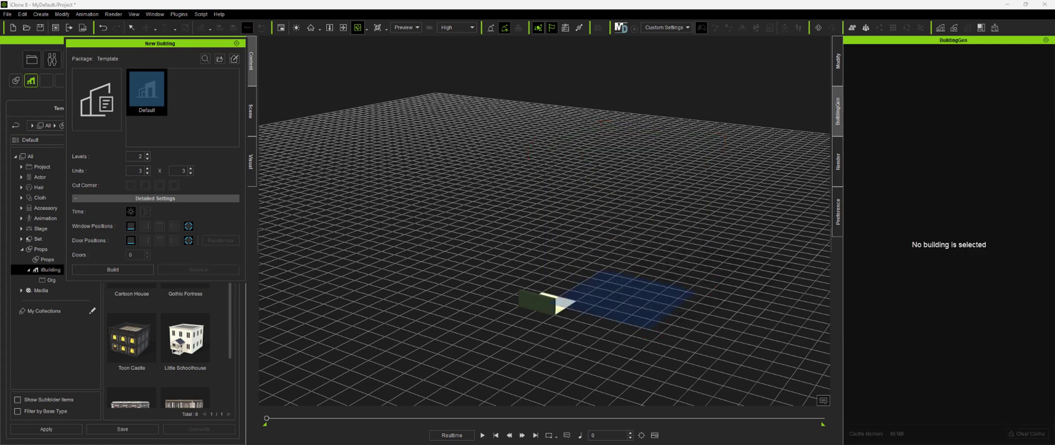
# - Include Wall Trim on the Ground Level and Wall on the Top Level, and save the package over the existing Basic building config
pyautogui.moveTo(382, 64); pyautogui.dragTo(535, 64)
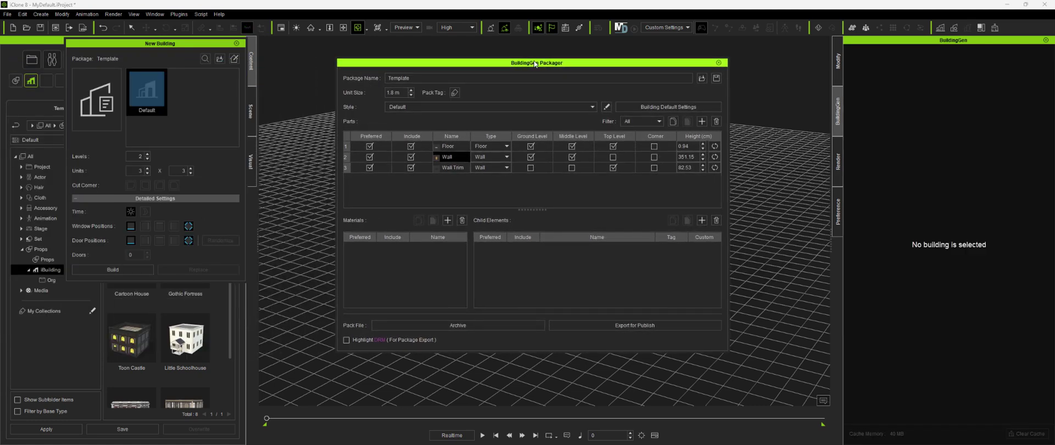
pyautogui.click(530, 167)
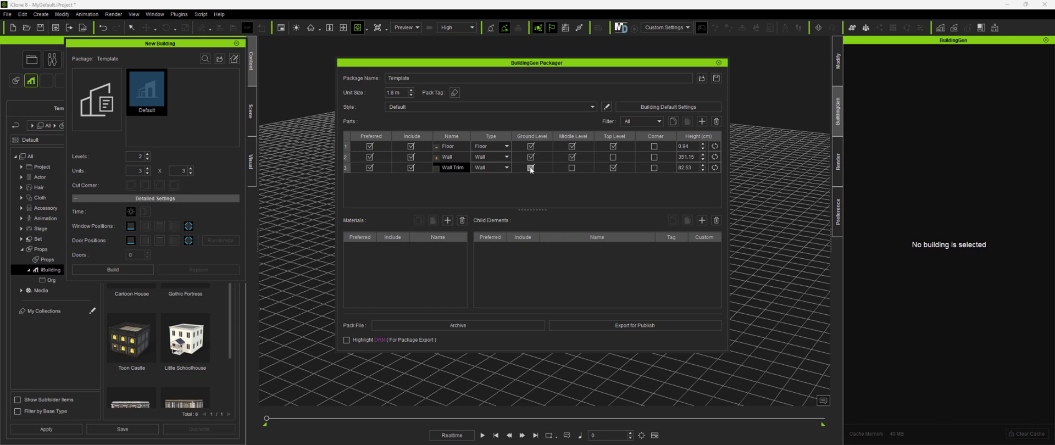
pyautogui.click(613, 158)
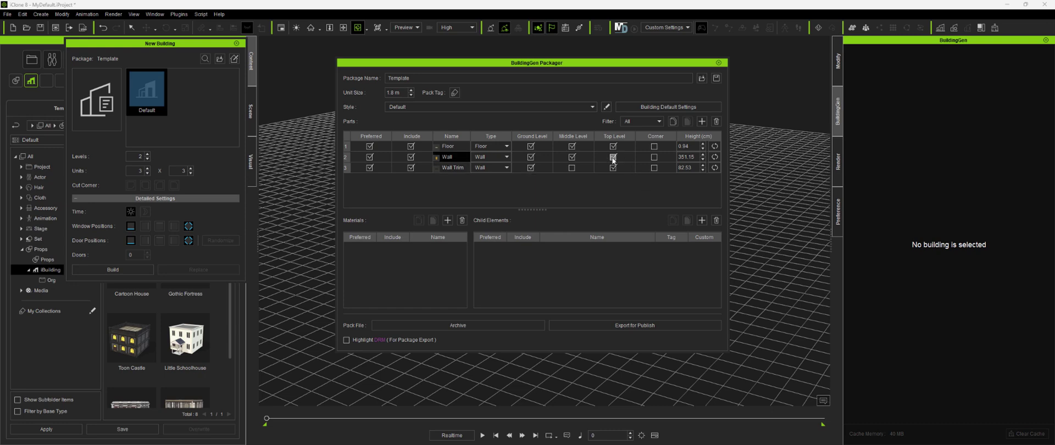
pyautogui.click(716, 79)
pyautogui.click(190, 88)
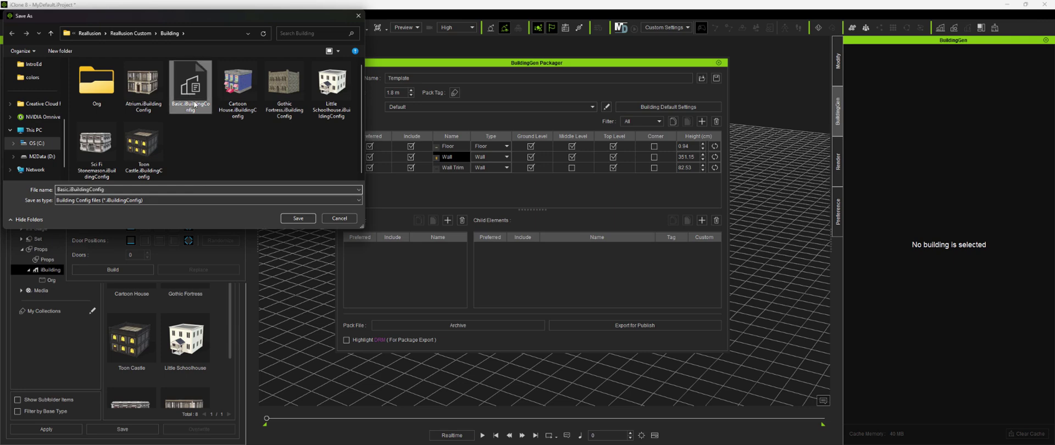
pyautogui.click(297, 218)
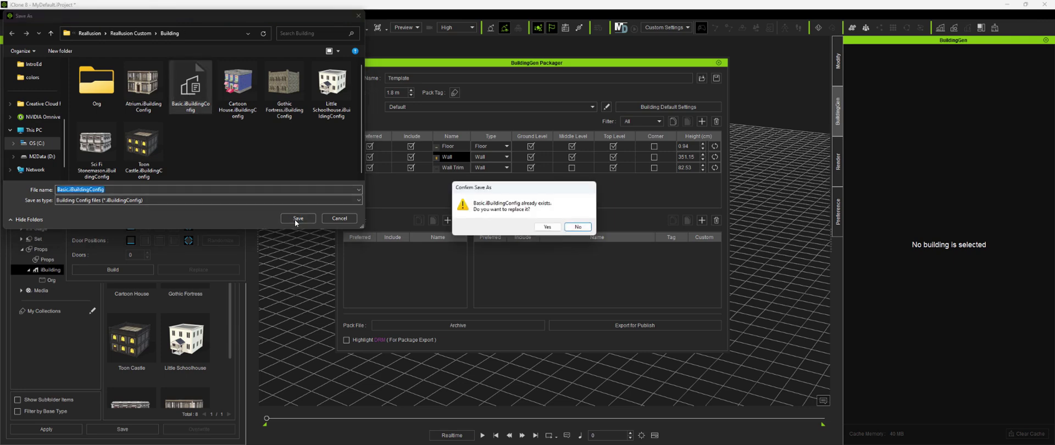
pyautogui.click(546, 227)
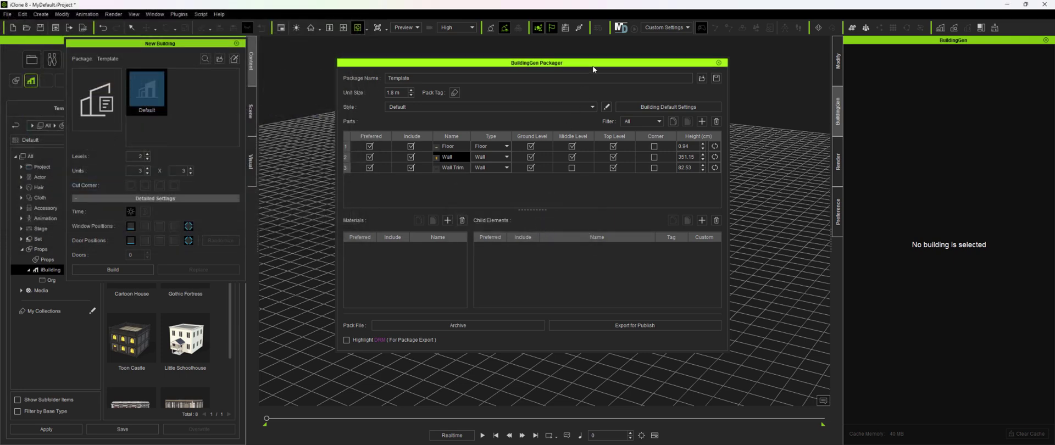
pyautogui.moveTo(594, 63); pyautogui.dragTo(110, 77)
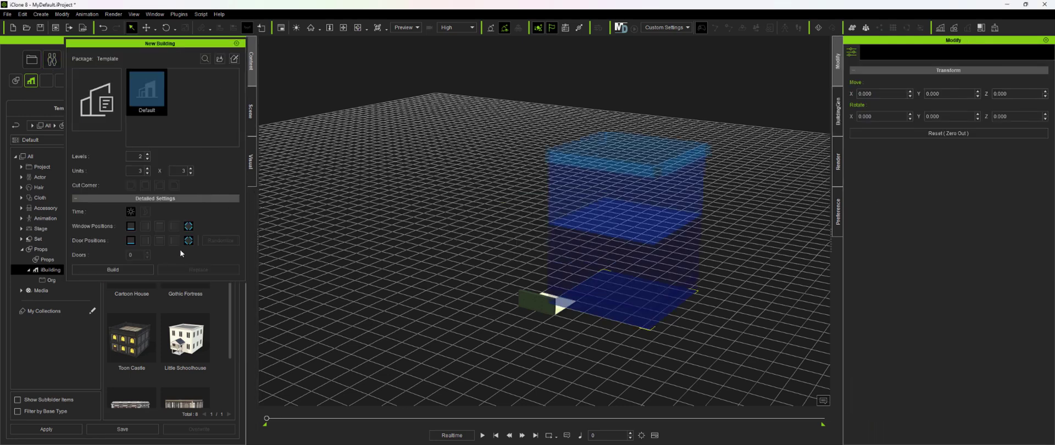
# - Build a test building from the Basic package, inspect its walls and roof from several angles, and delete it
pyautogui.click(128, 268)
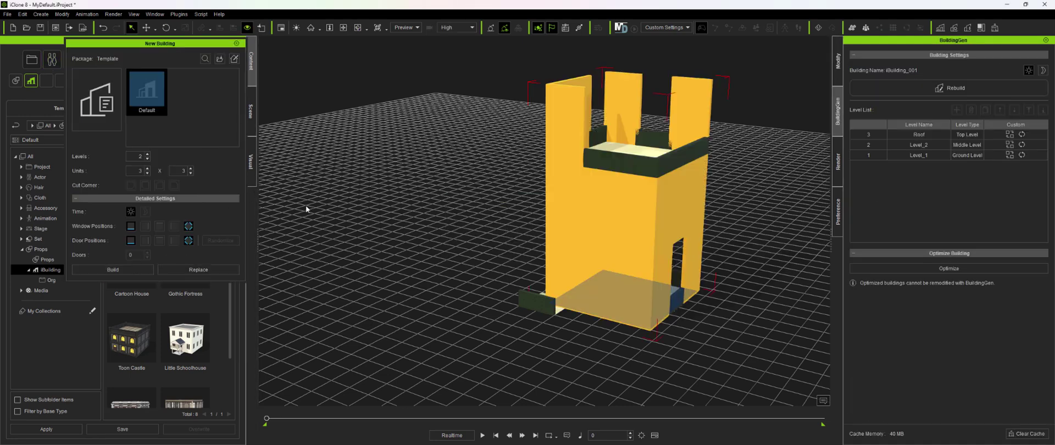
pyautogui.click(356, 28)
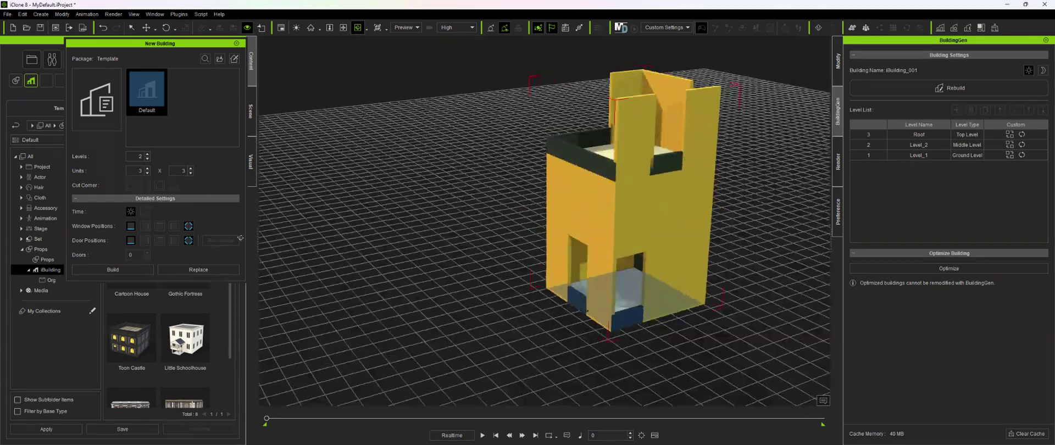
pyautogui.moveTo(684, 246); pyautogui.dragTo(590, 104)
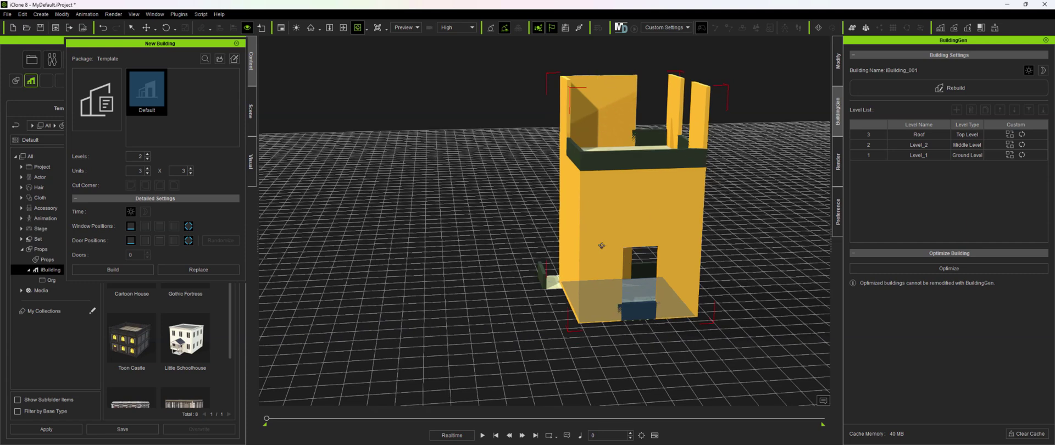
pyautogui.press('Delete')
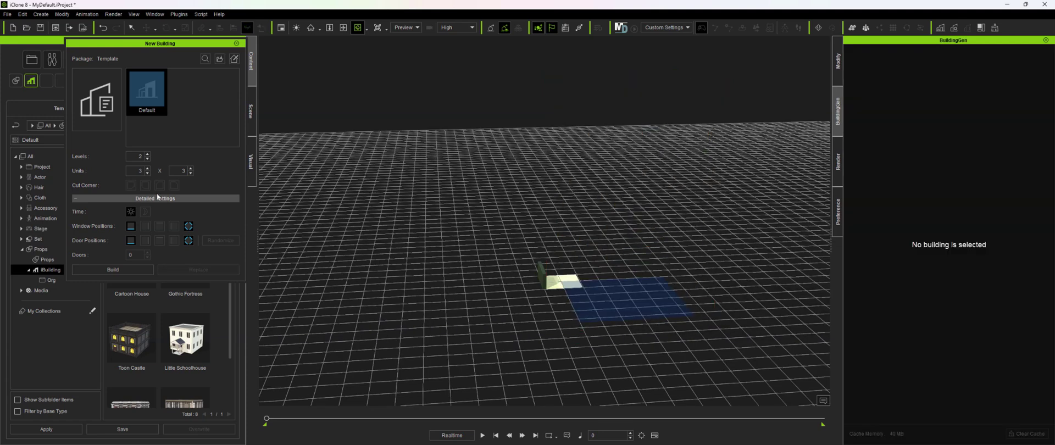
pyautogui.click(236, 43)
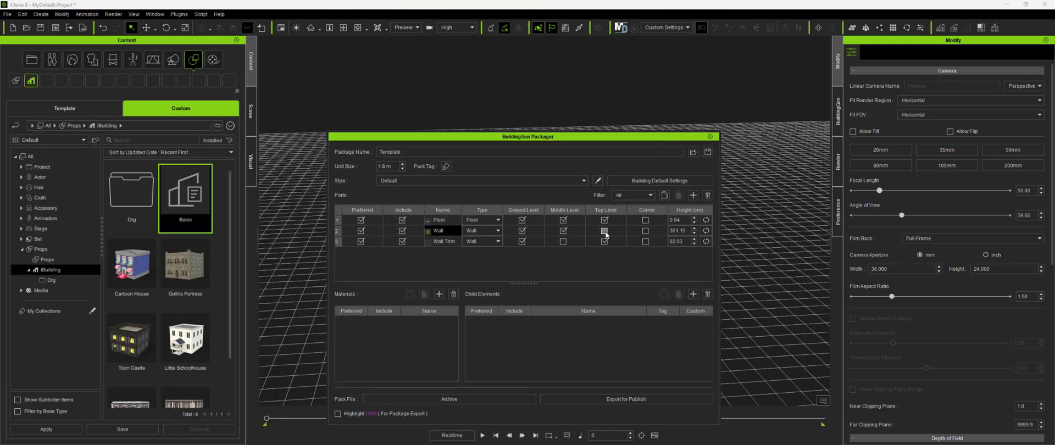
# - Exclude Wall from the Top Level and Wall Trim from the Ground Level, and save the package over the existing Basic building config
pyautogui.click(604, 230)
pyautogui.click(522, 242)
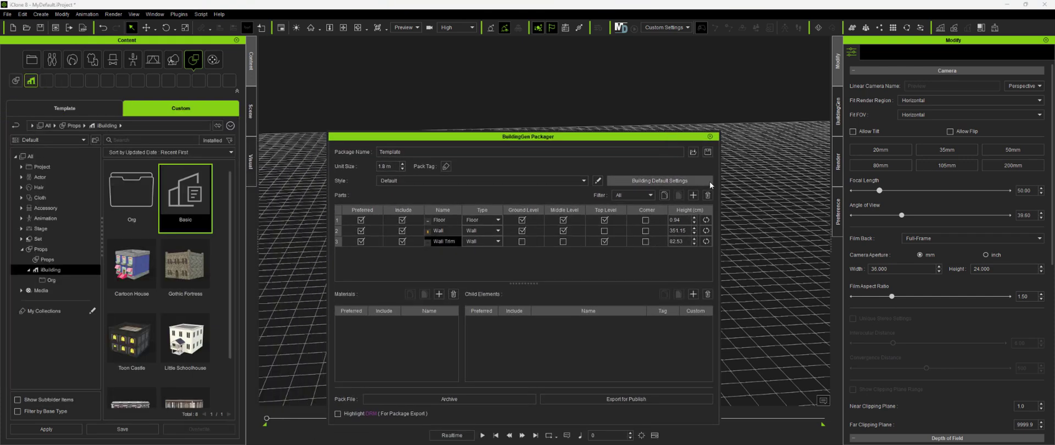
pyautogui.click(706, 153)
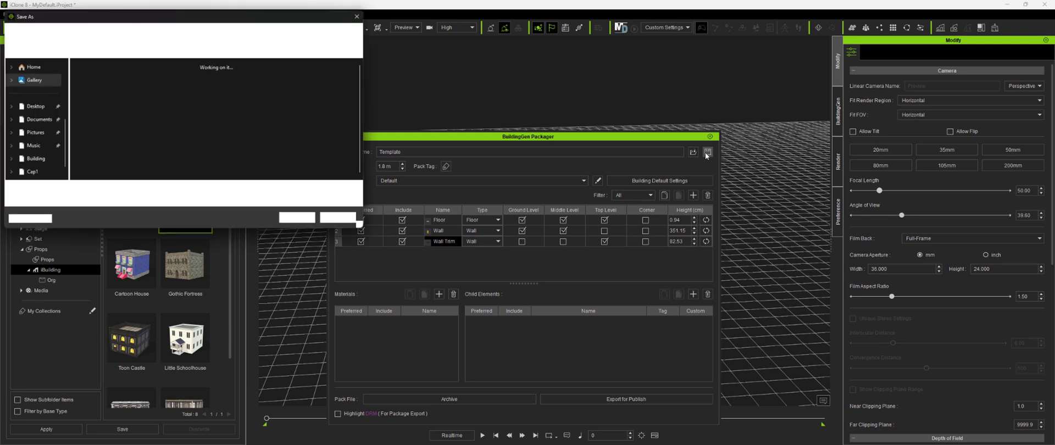
pyautogui.click(184, 113)
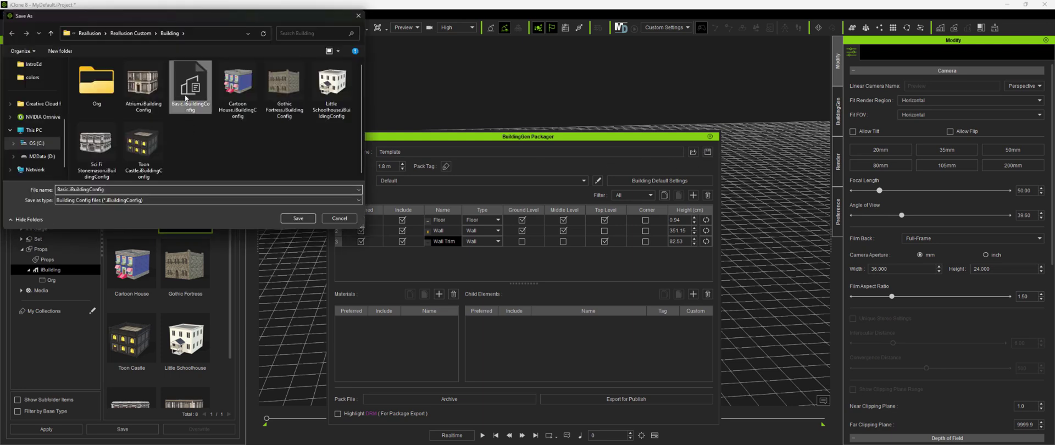
pyautogui.click(298, 218)
pyautogui.click(547, 227)
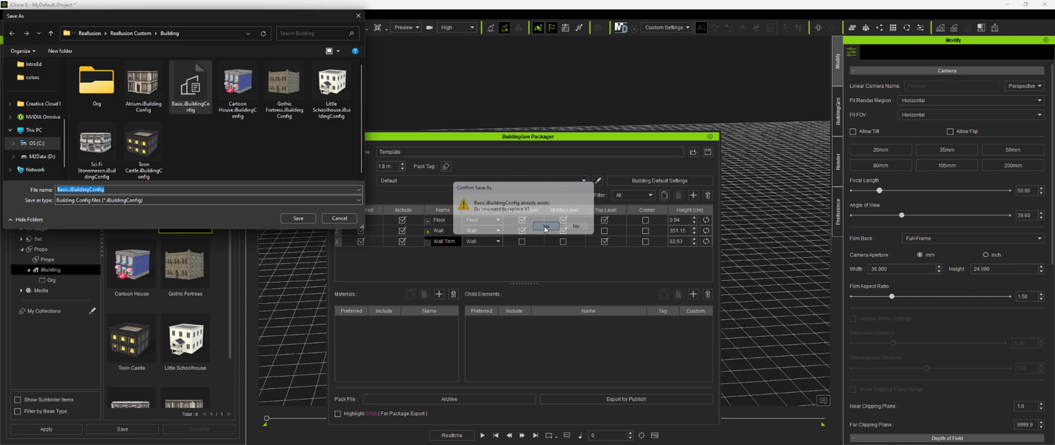
pyautogui.moveTo(604, 142); pyautogui.dragTo(99, 187)
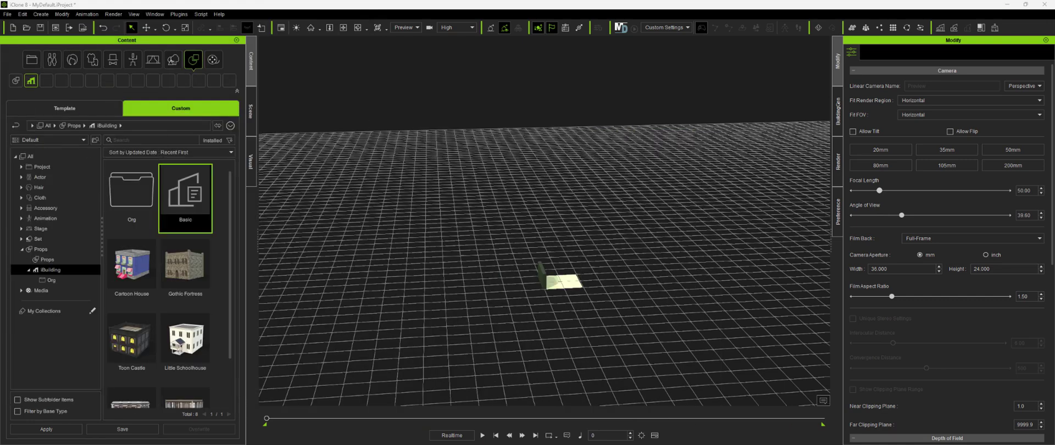
# - Generate a new building from the corrected Basic package, check its walls and roof trim all around, and delete it
pyautogui.doubleClick(166, 204)
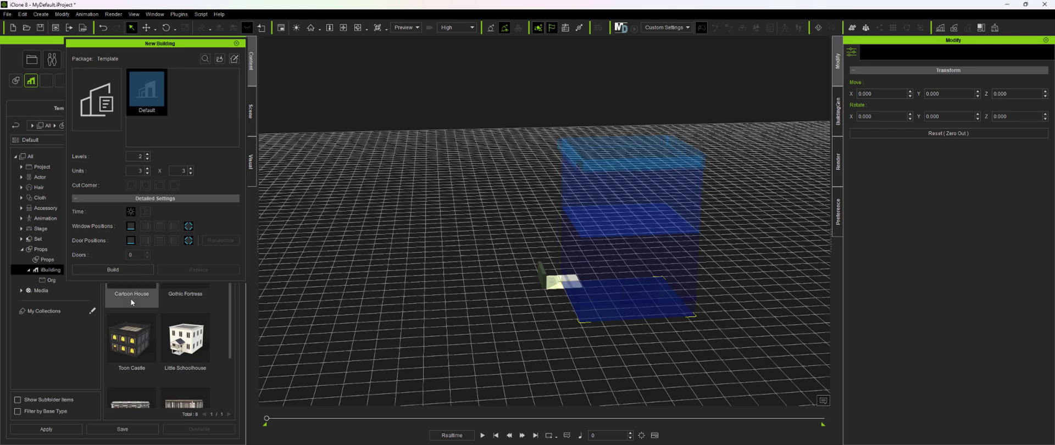
pyautogui.click(134, 270)
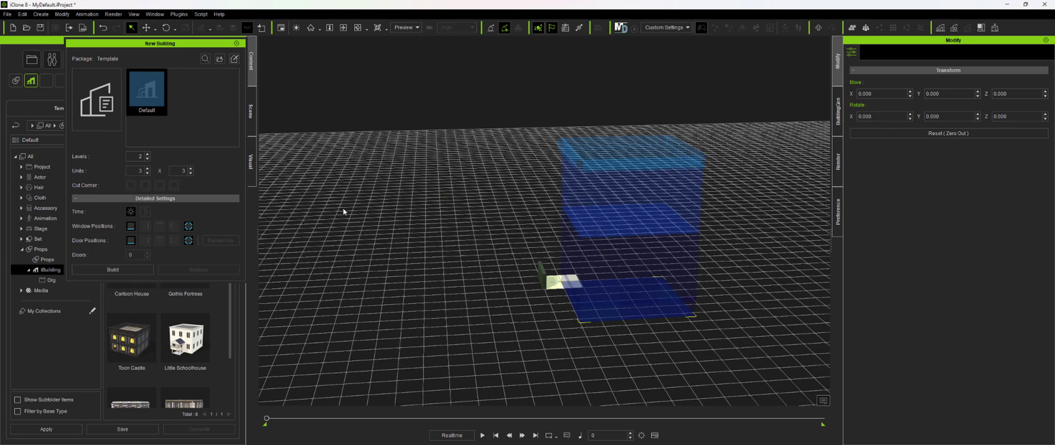
pyautogui.click(358, 27)
pyautogui.moveTo(538, 165); pyautogui.dragTo(610, 250)
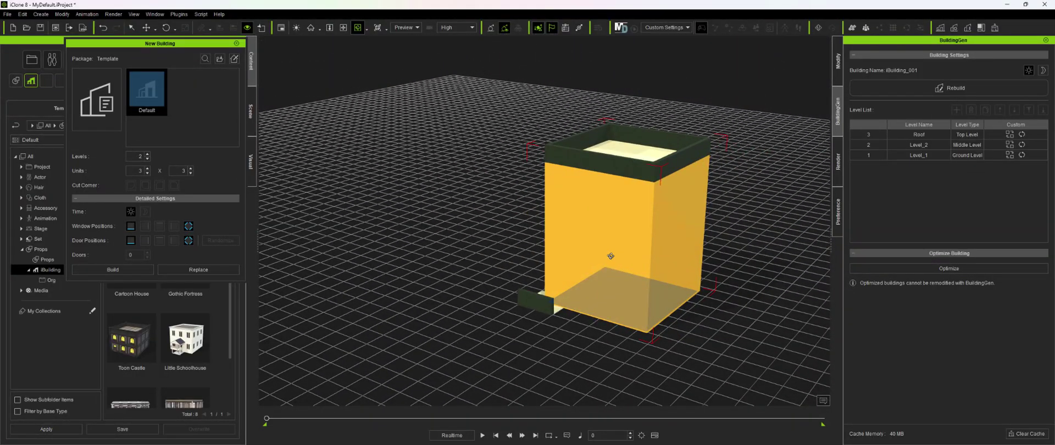
pyautogui.press('Delete')
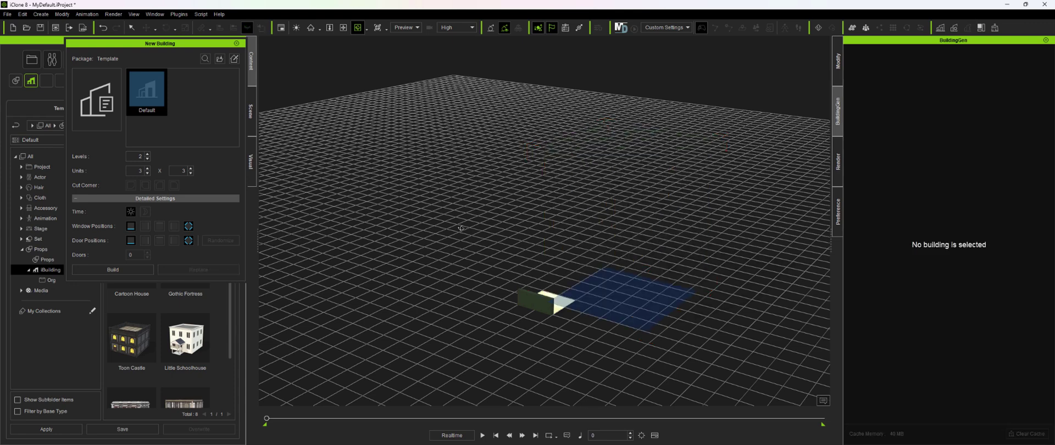
pyautogui.click(236, 43)
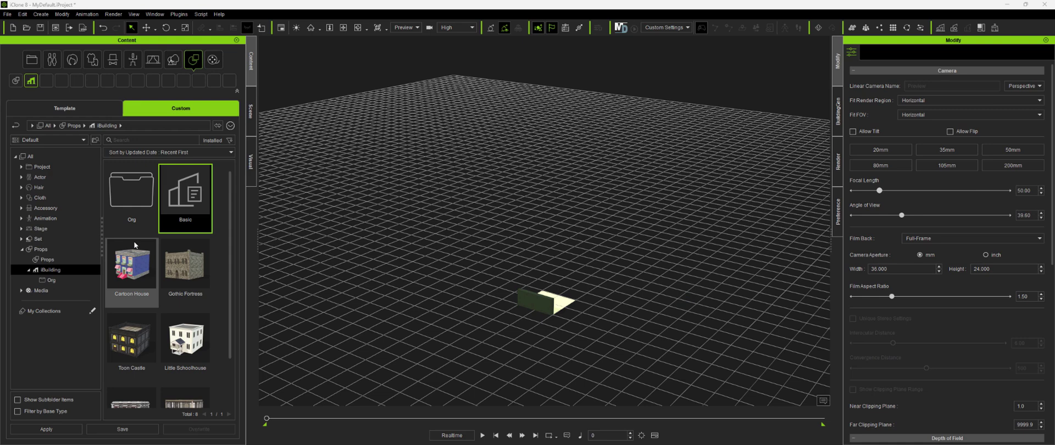
# - Load the Wall prop from the BuildingGen Basics folder of the IC8 Custom library into the scene
pyautogui.click(71, 139)
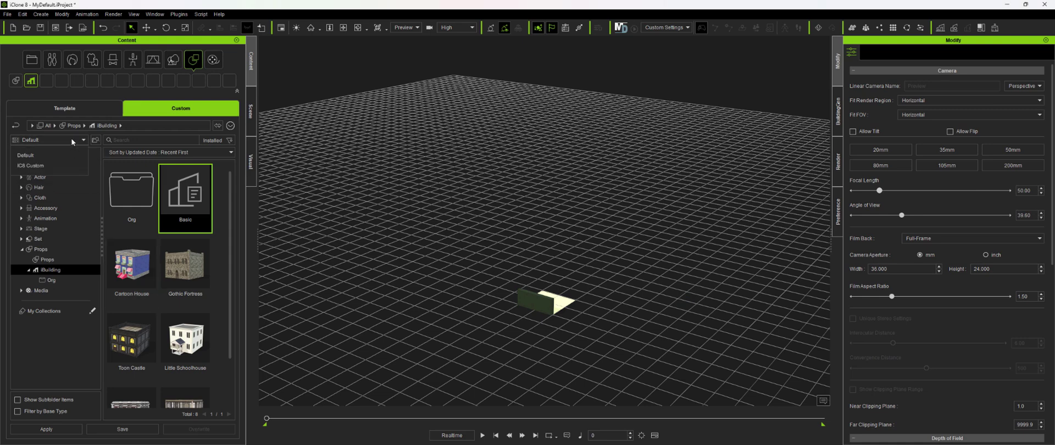
pyautogui.click(41, 163)
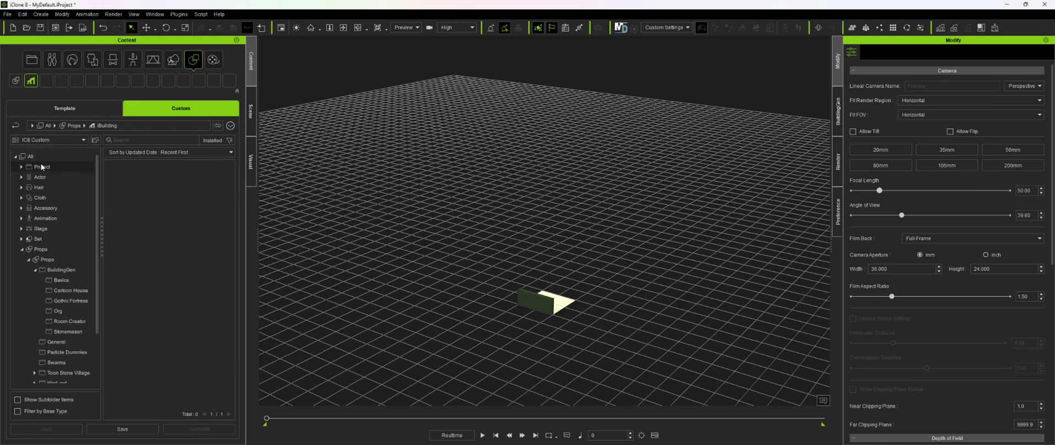
pyautogui.click(62, 280)
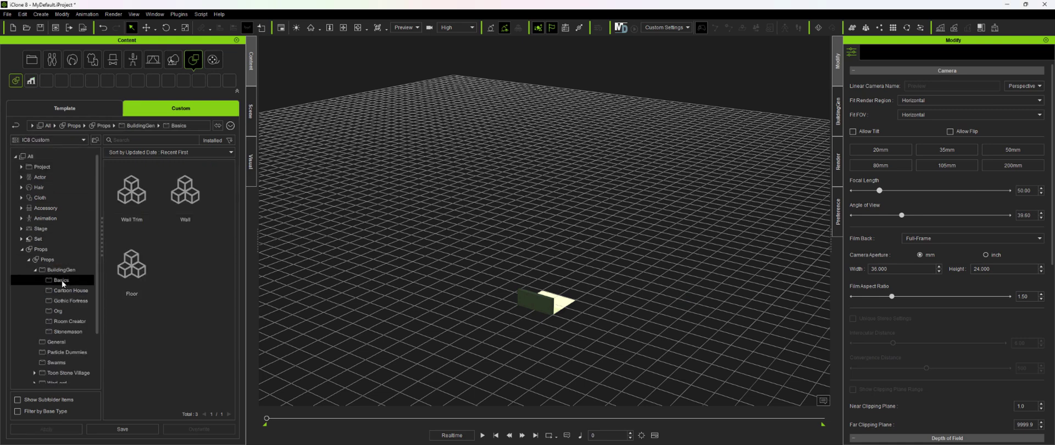
pyautogui.doubleClick(185, 193)
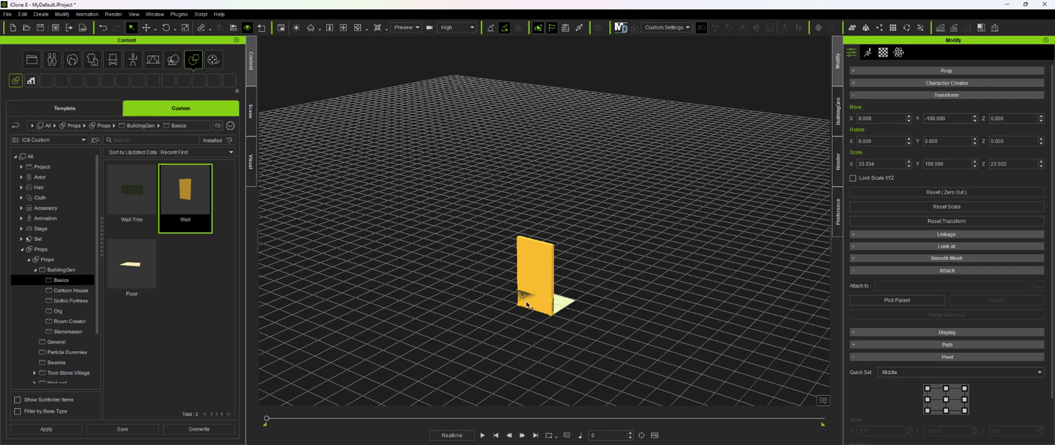
# - Scale the dark green trim prop into a panel inside the wall, to about X 27.6, Y 196.6 and Z 71.5
pyautogui.press('r')
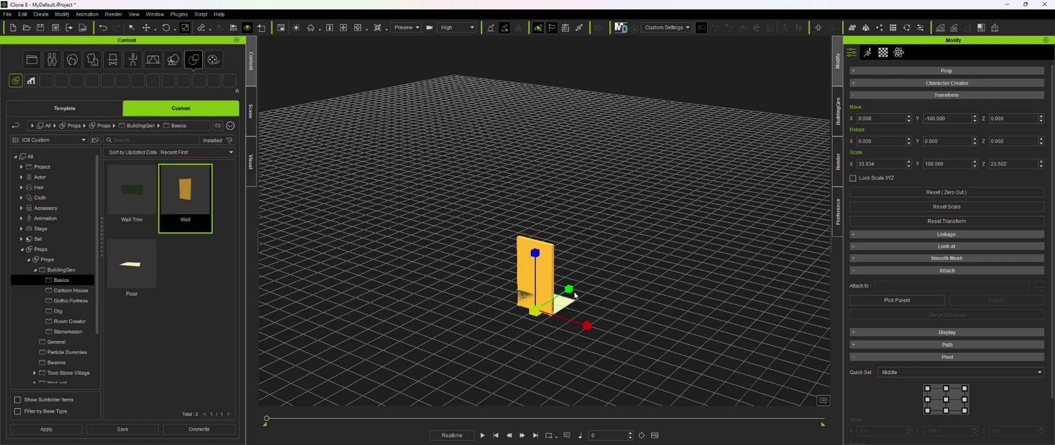
pyautogui.moveTo(574, 295); pyautogui.dragTo(618, 254)
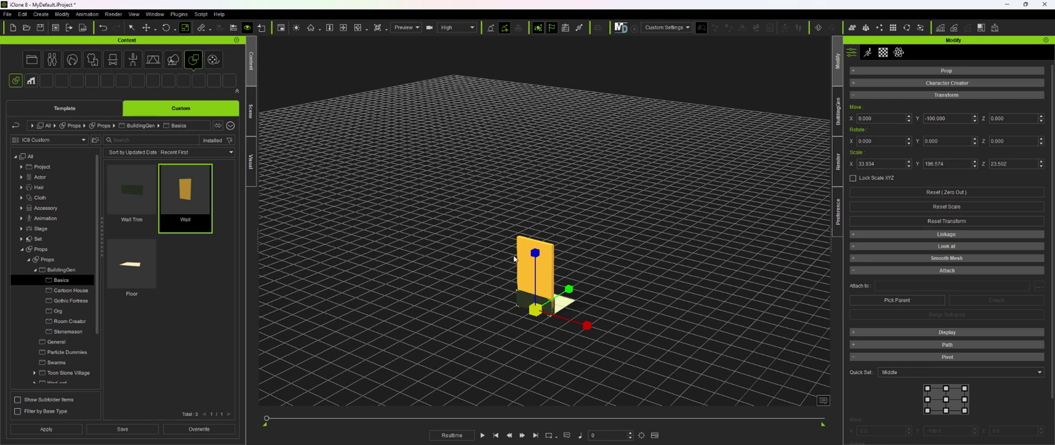
pyautogui.moveTo(535, 253); pyautogui.dragTo(552, 163)
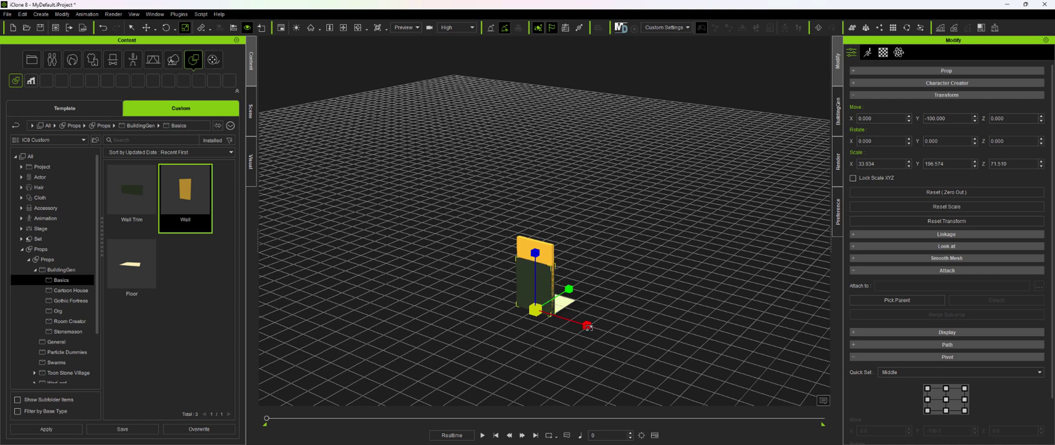
pyautogui.moveTo(587, 326); pyautogui.dragTo(572, 334)
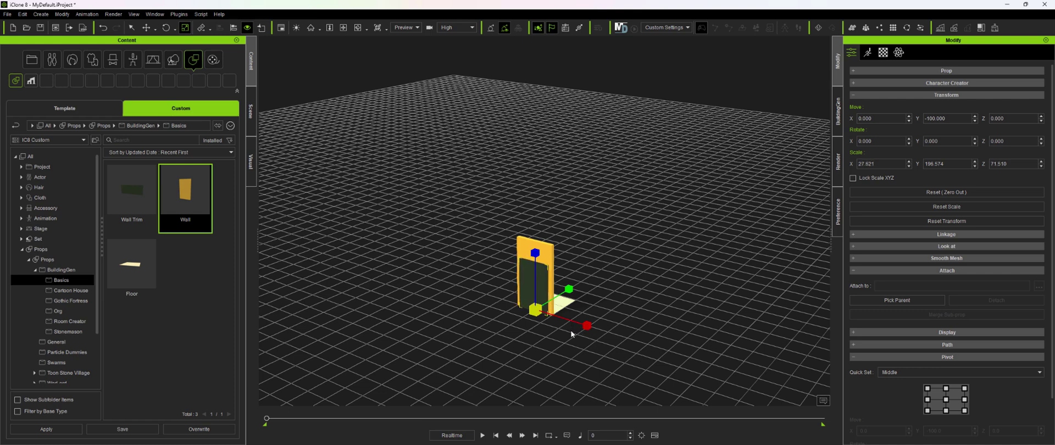
# - Raise the dark green panel to Z 0.707 and increase its Z scale to about 80
pyautogui.press('w')
pyautogui.moveTo(535, 255); pyautogui.dragTo(536, 251)
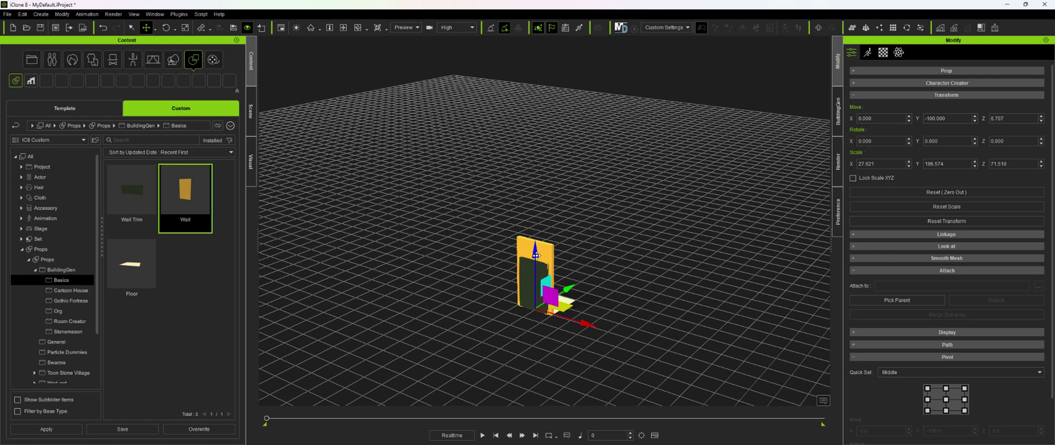
pyautogui.press('r')
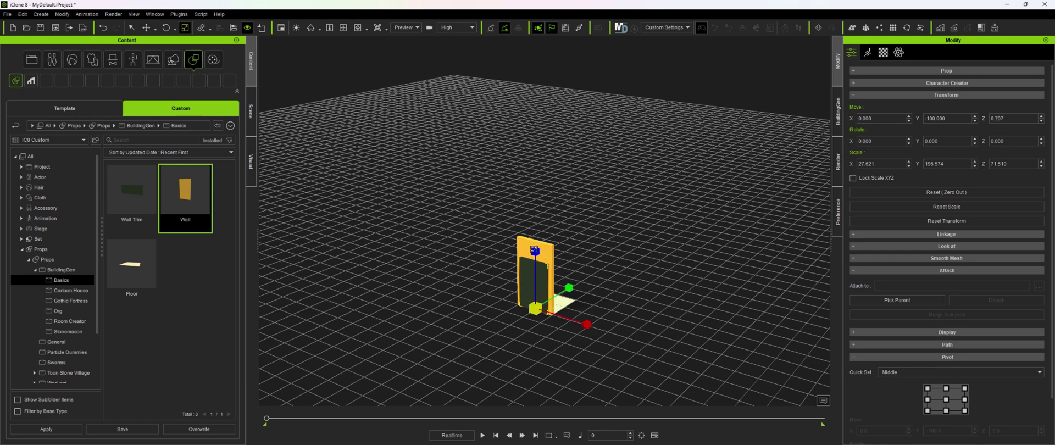
pyautogui.moveTo(534, 251); pyautogui.dragTo(536, 242)
# - Attach the dark green panel to the yellow wall prop as its parent
pyautogui.click(356, 31)
pyautogui.moveTo(379, 110); pyautogui.dragTo(484, 104)
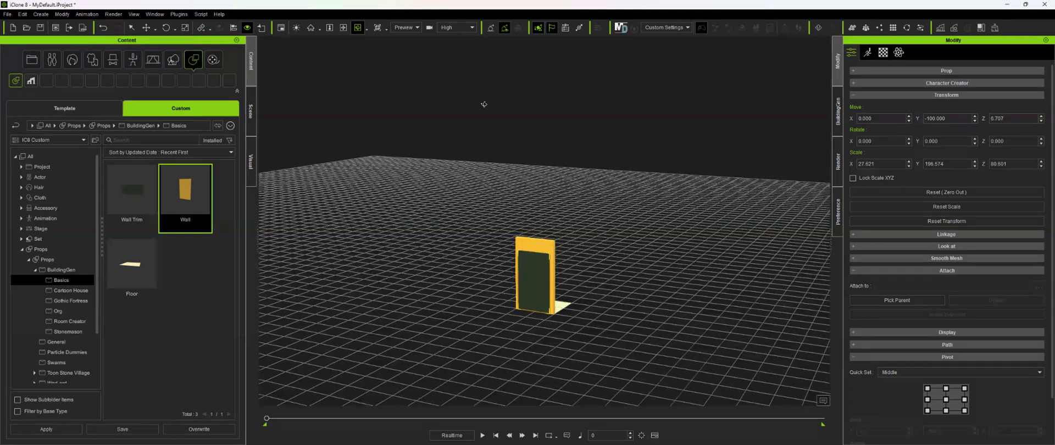
pyautogui.click(857, 299)
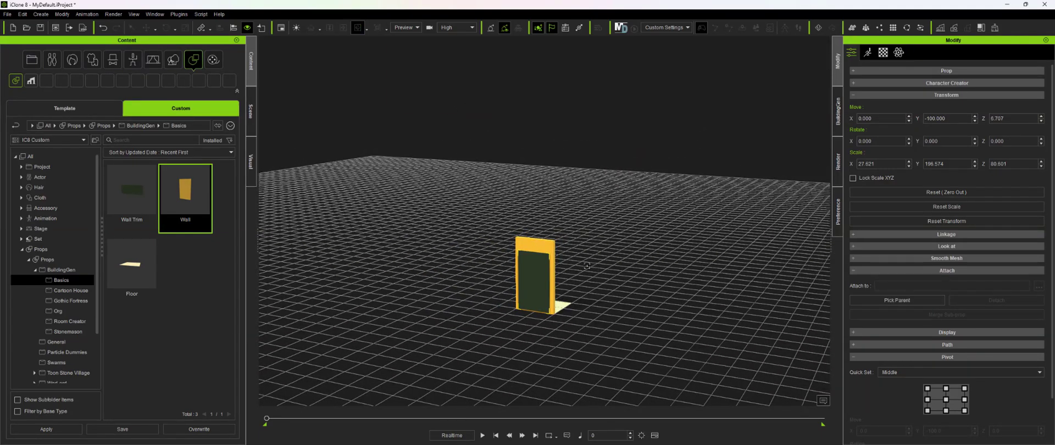
pyautogui.click(540, 250)
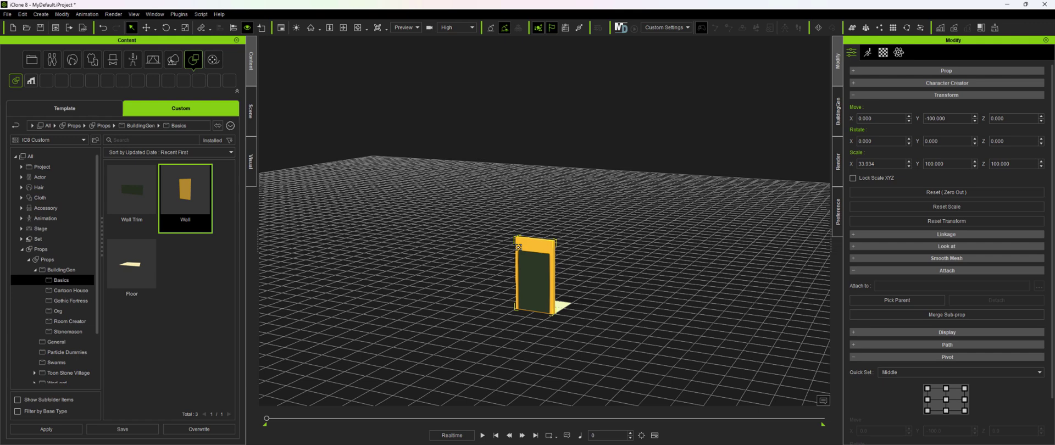
# - Rename the yellow wall prop with the attached panel as Door in the scene list
pyautogui.click(252, 129)
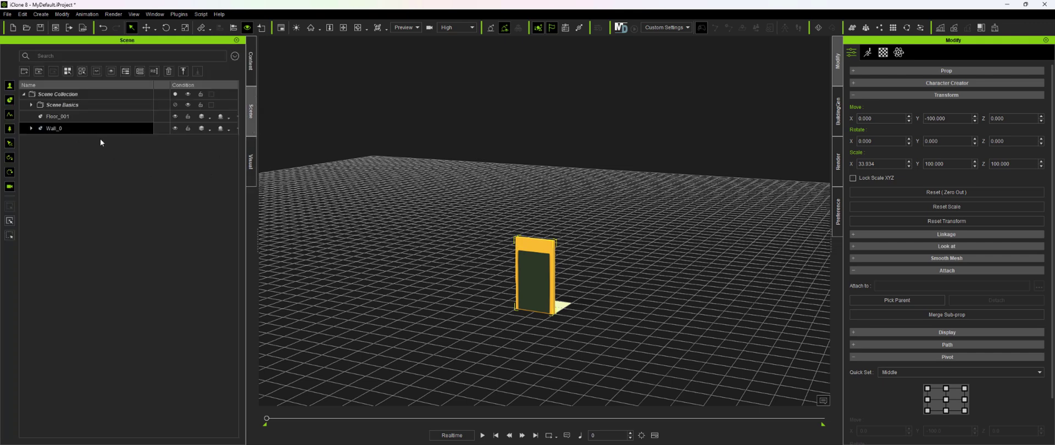
pyautogui.doubleClick(71, 128)
pyautogui.press('Return')
# - Save the prop as Door in the Basics custom folder and clear the door and floor props from the scene
pyautogui.click(252, 64)
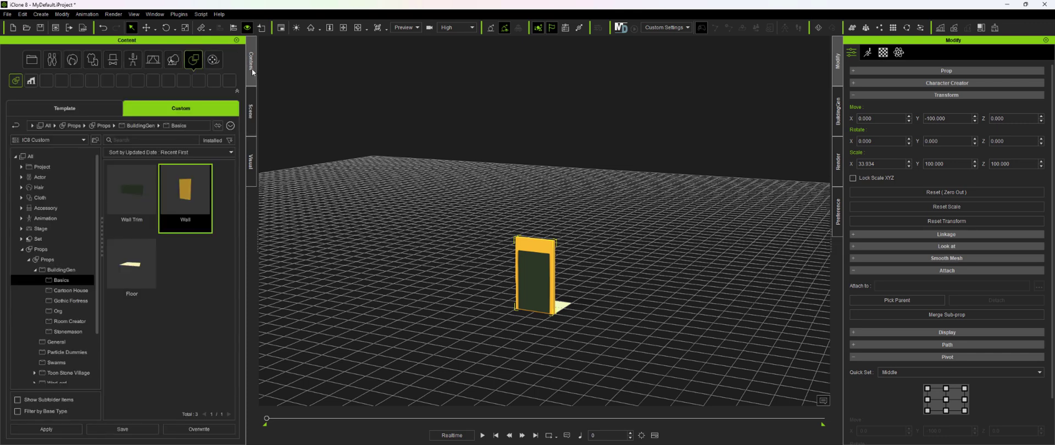
pyautogui.click(195, 300)
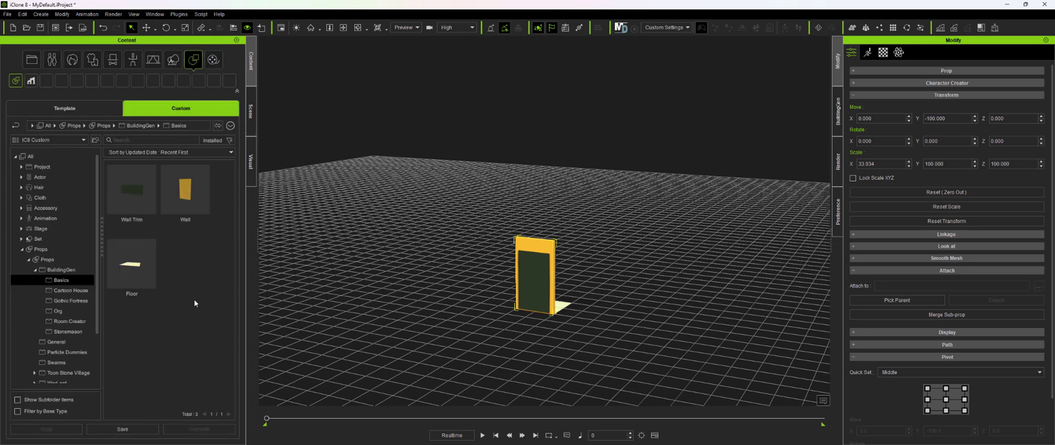
pyautogui.click(123, 429)
pyautogui.write('D')
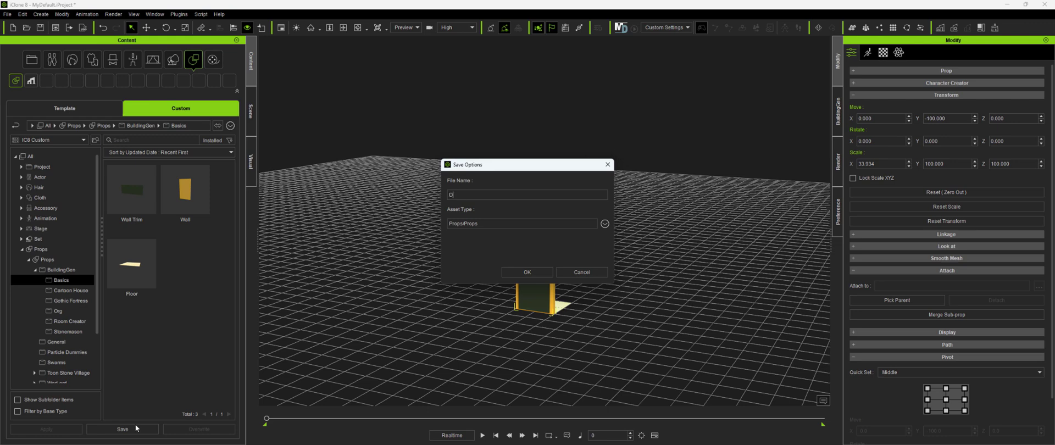
pyautogui.write('oor')
pyautogui.press('Return')
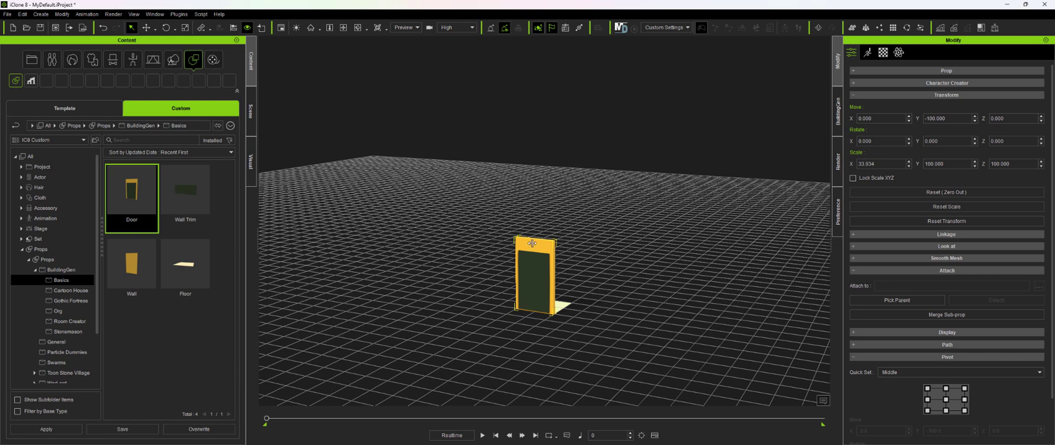
pyautogui.hotkey('ctrl', 'z')
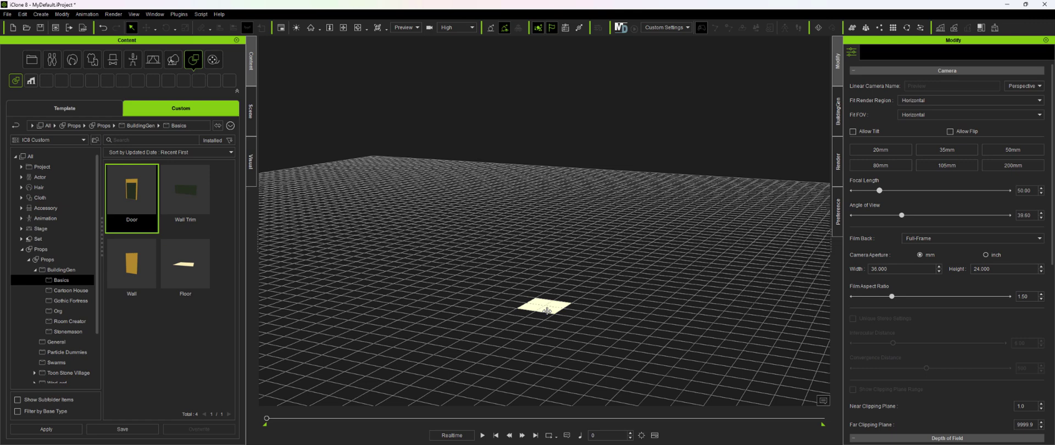
pyautogui.hotkey('ctrl', 'z')
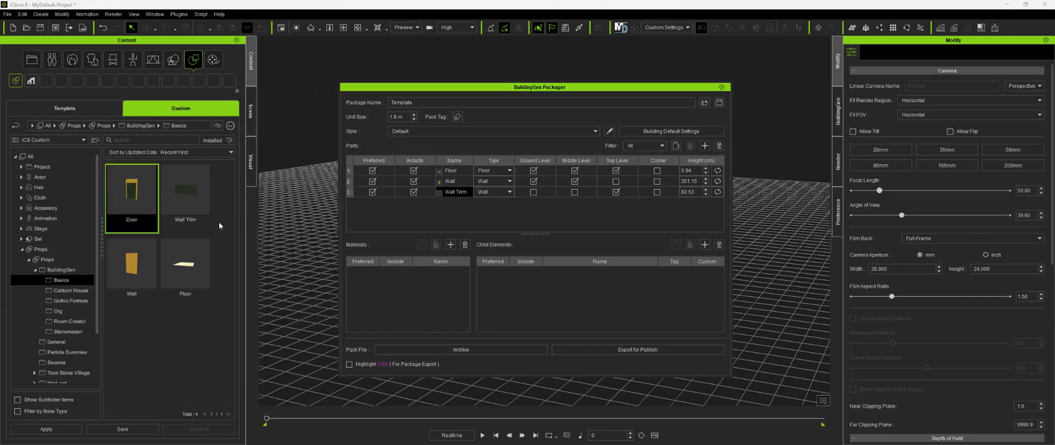
# - Add the Door prop to the BuildingGen Packager parts and set its type to Door
pyautogui.moveTo(136, 196); pyautogui.dragTo(398, 210)
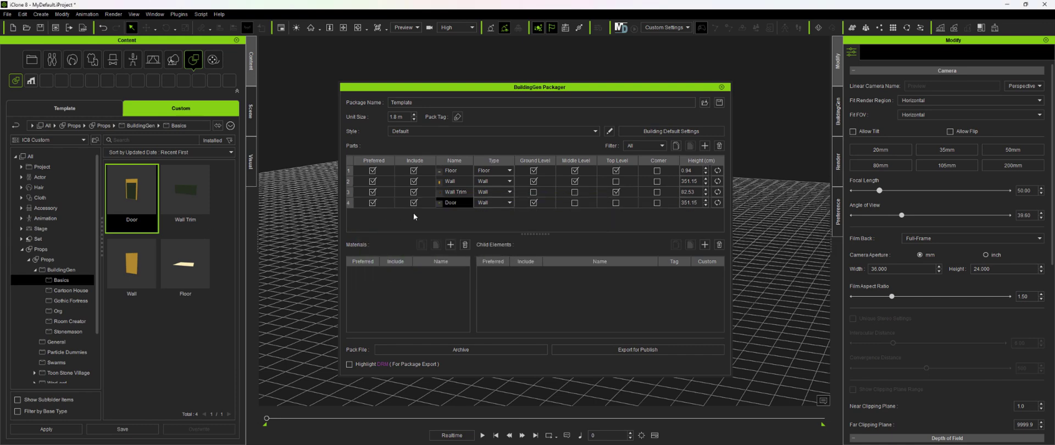
pyautogui.click(508, 203)
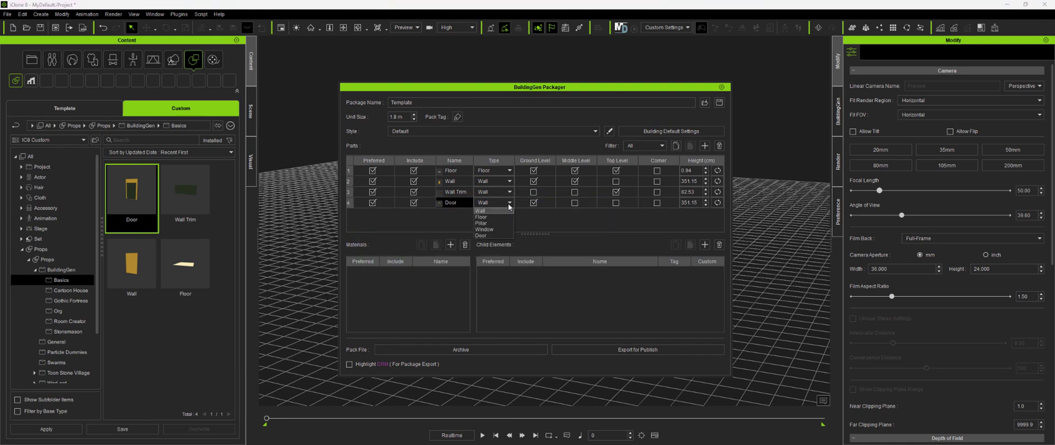
pyautogui.click(483, 235)
# - Save the package over the existing Basic.iBuildingConfig file and close the packager
pyautogui.click(719, 102)
pyautogui.click(190, 87)
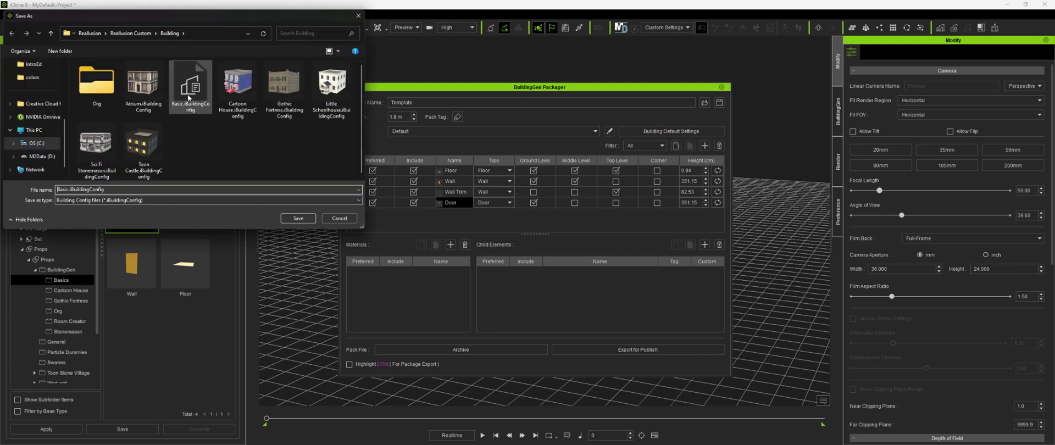
pyautogui.click(302, 217)
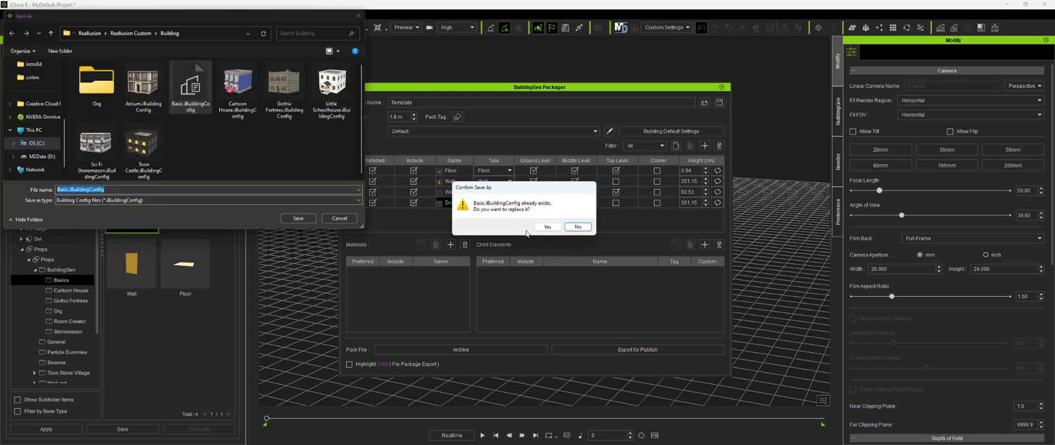
pyautogui.click(546, 227)
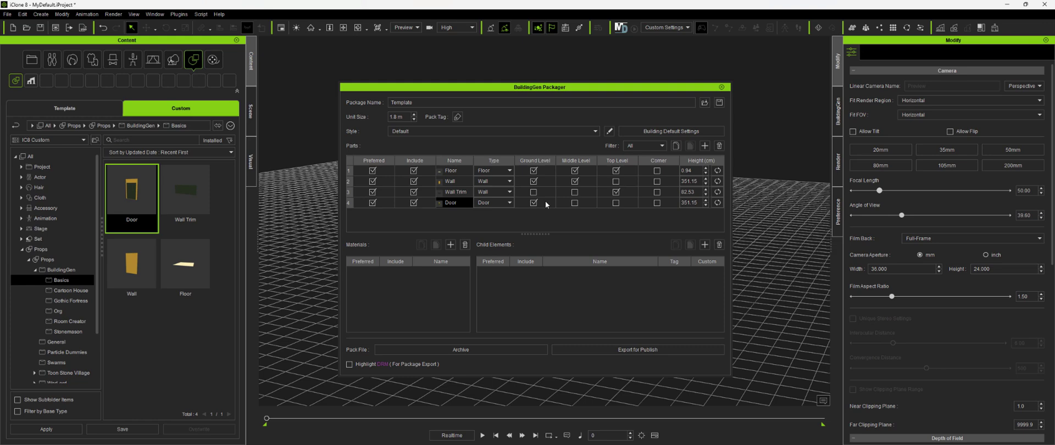
pyautogui.moveTo(671, 91); pyautogui.dragTo(441, 97)
pyautogui.click(492, 92)
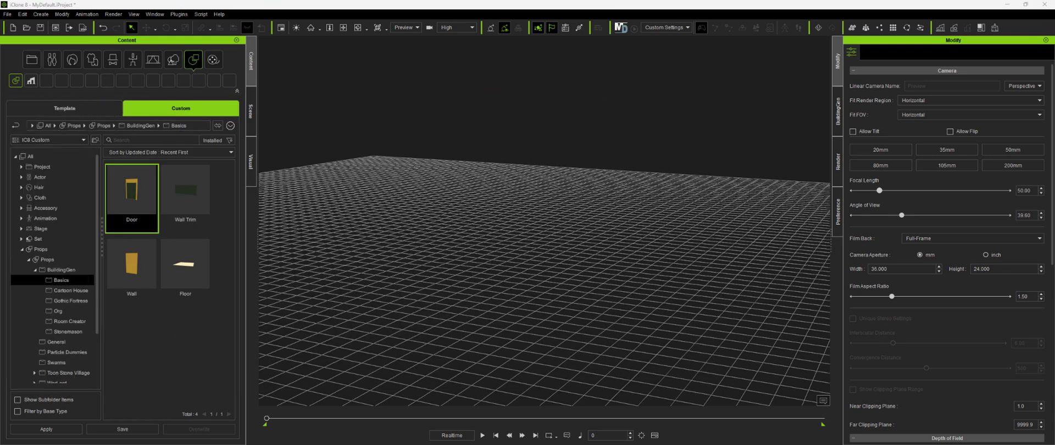
# - Build a test building from the Basic package in the Default library's iBuilding folder and delete it from the scene
pyautogui.click(80, 140)
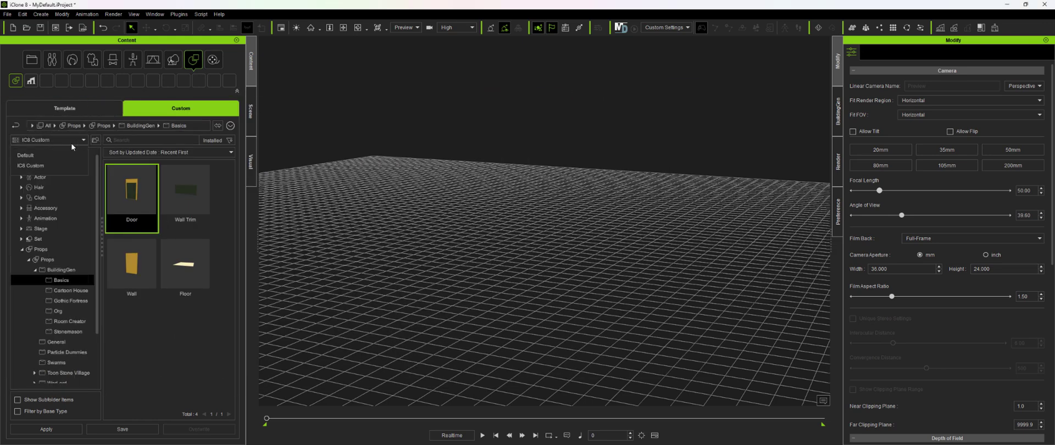
pyautogui.click(43, 154)
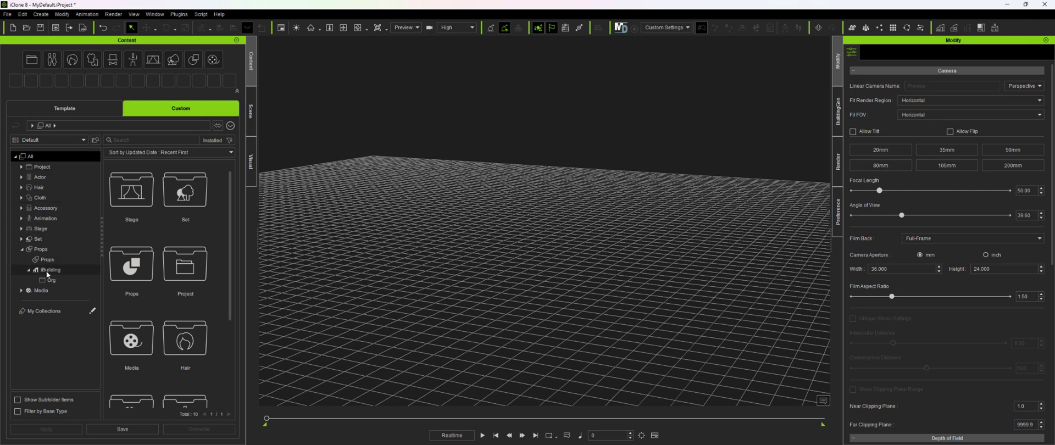
pyautogui.doubleClick(186, 202)
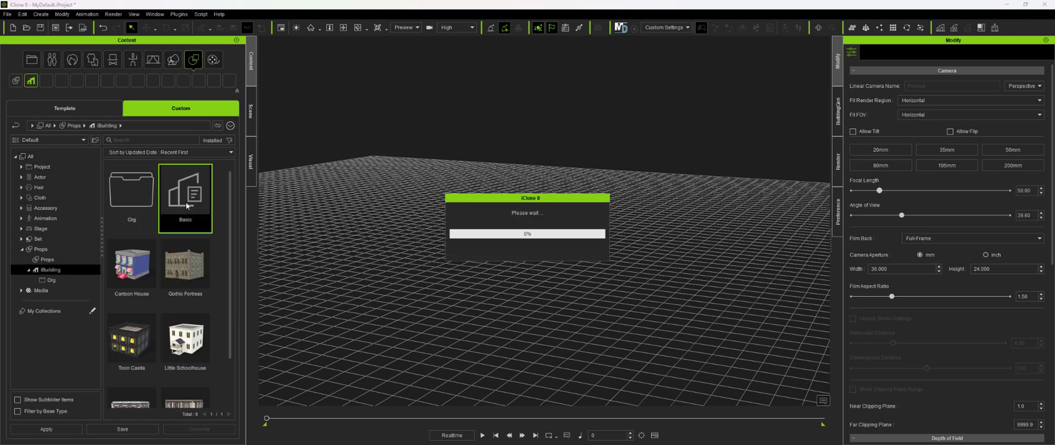
pyautogui.click(135, 272)
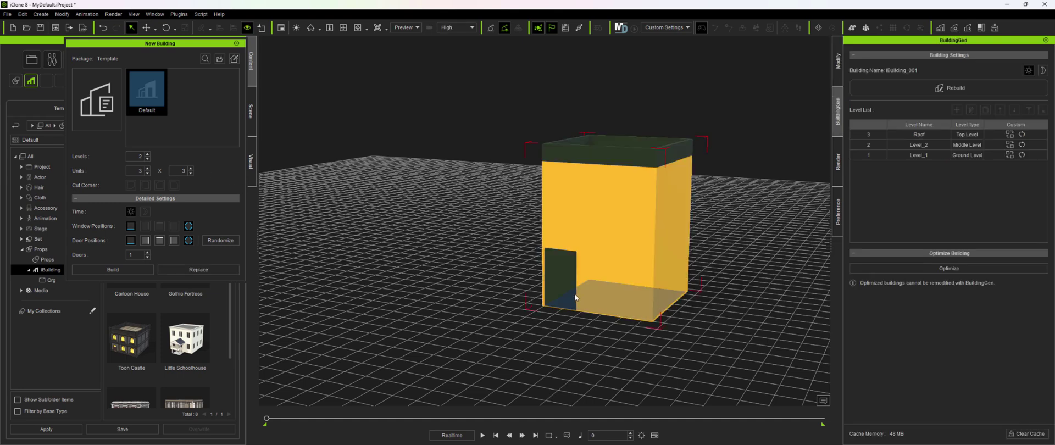
pyautogui.click(237, 44)
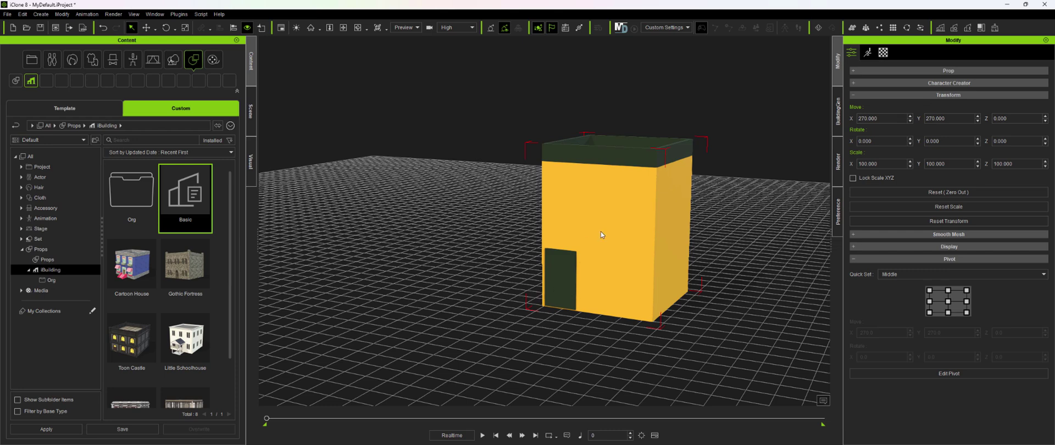
pyautogui.press('Delete')
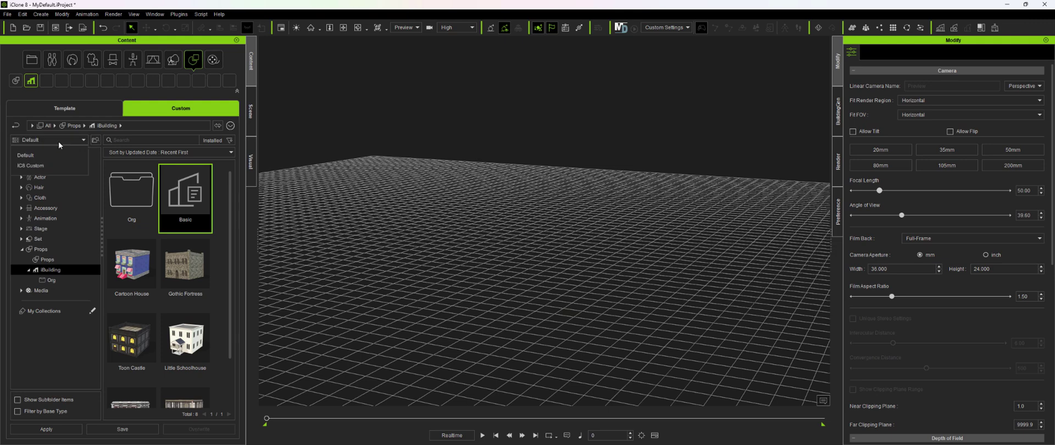
# - Load the Door prop from the BuildingGen Basics folder of the IC8 Custom library into the scene
pyautogui.click(59, 141)
pyautogui.click(39, 166)
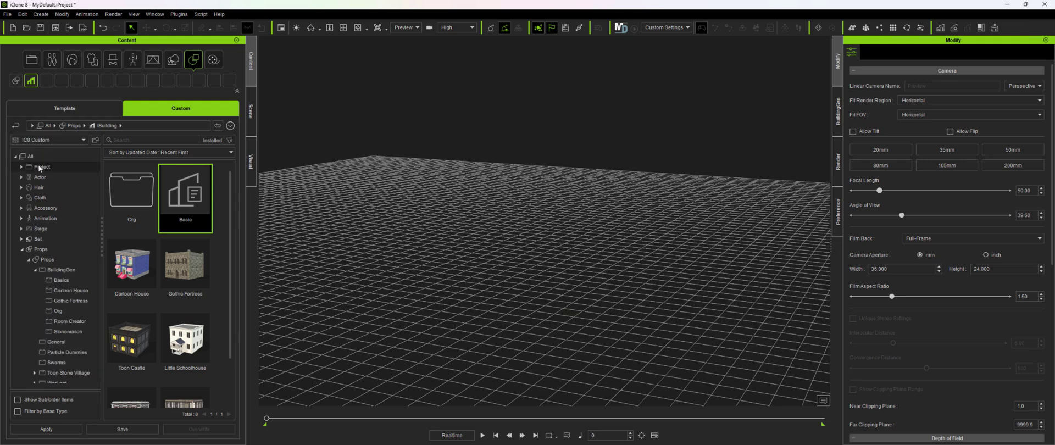
pyautogui.click(63, 281)
pyautogui.doubleClick(135, 201)
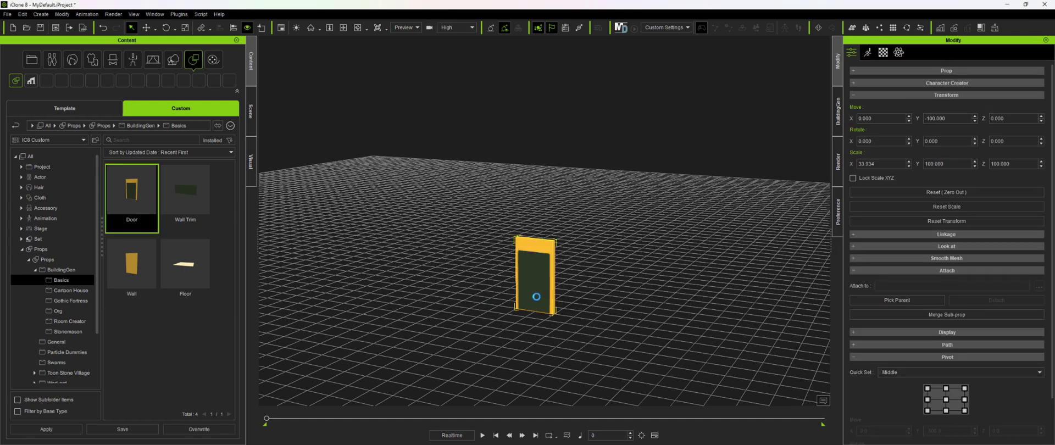
# - Replace the dark green door panel's Base Color texture with a blue image from the colors folder
pyautogui.click(536, 296)
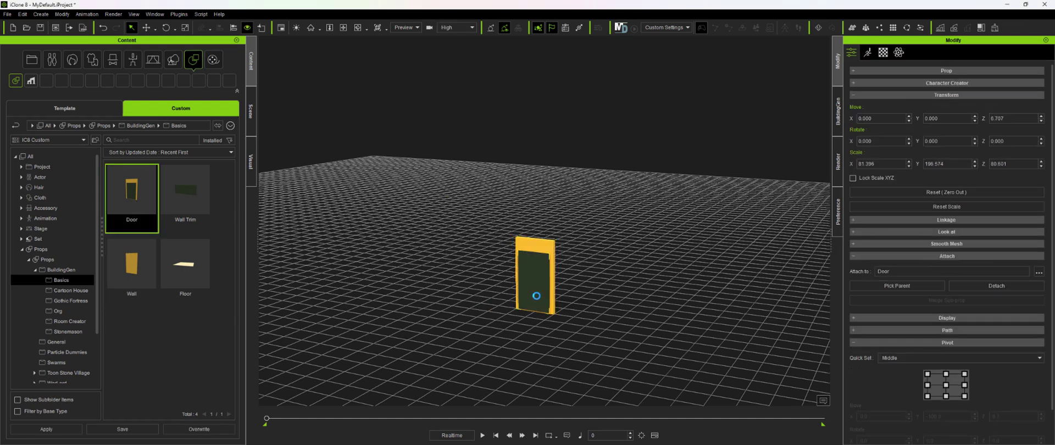
pyautogui.click(882, 53)
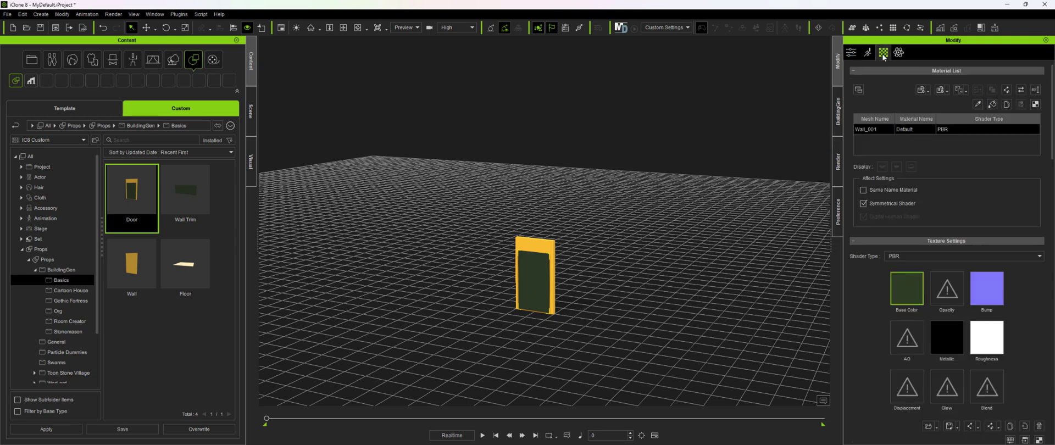
pyautogui.doubleClick(910, 299)
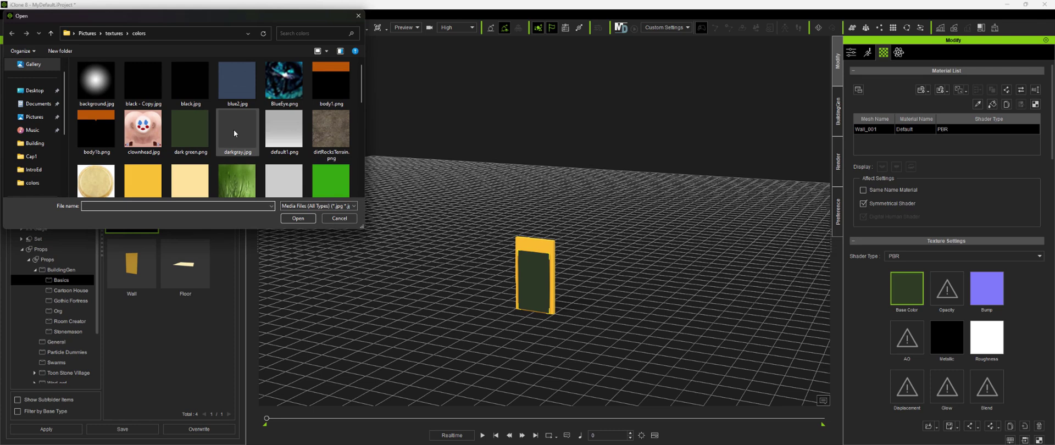
pyautogui.doubleClick(234, 163)
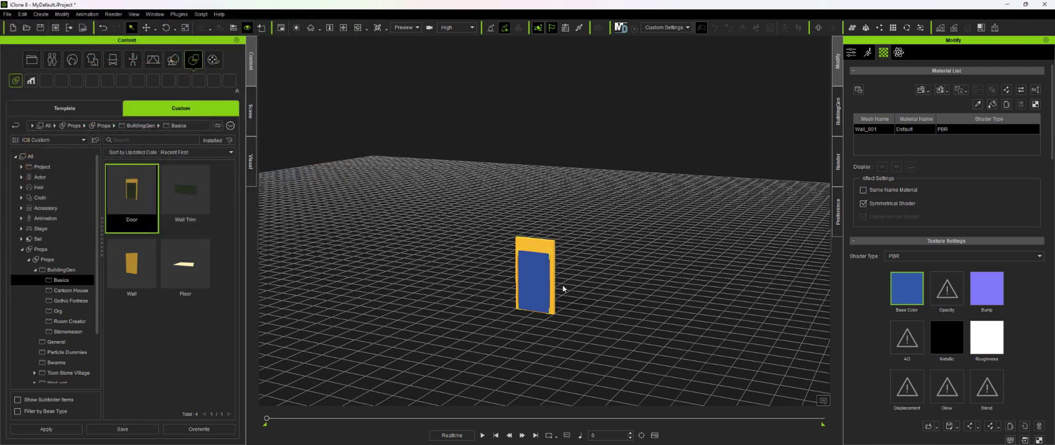
# - Select the whole door prop and overwrite the saved Door item in the Basics folder with it
pyautogui.click(539, 248)
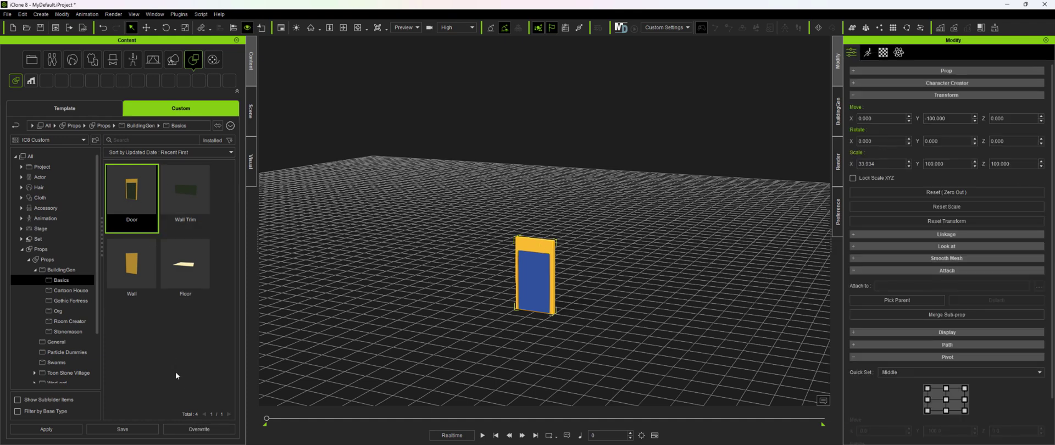
pyautogui.click(187, 428)
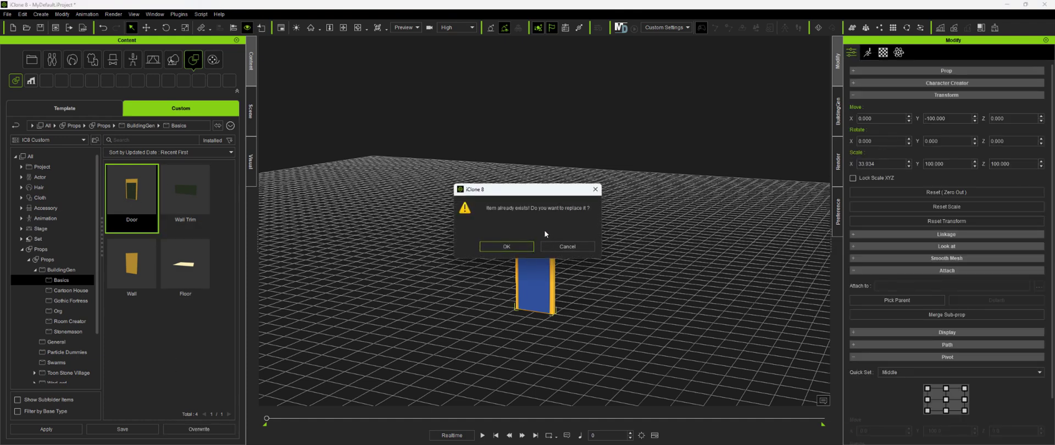
pyautogui.click(506, 247)
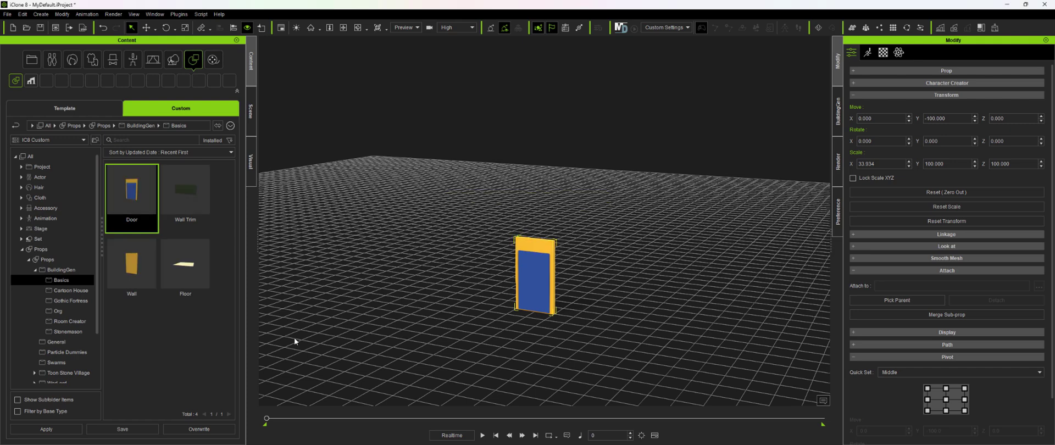
# - Build a new building from the Basic package in the Default library's iBuilding folder
pyautogui.click(78, 141)
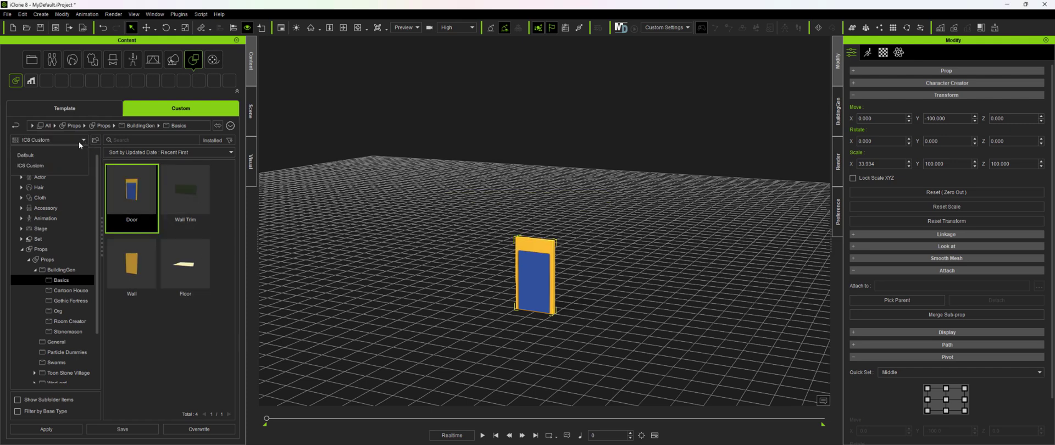
pyautogui.click(38, 157)
pyautogui.click(55, 271)
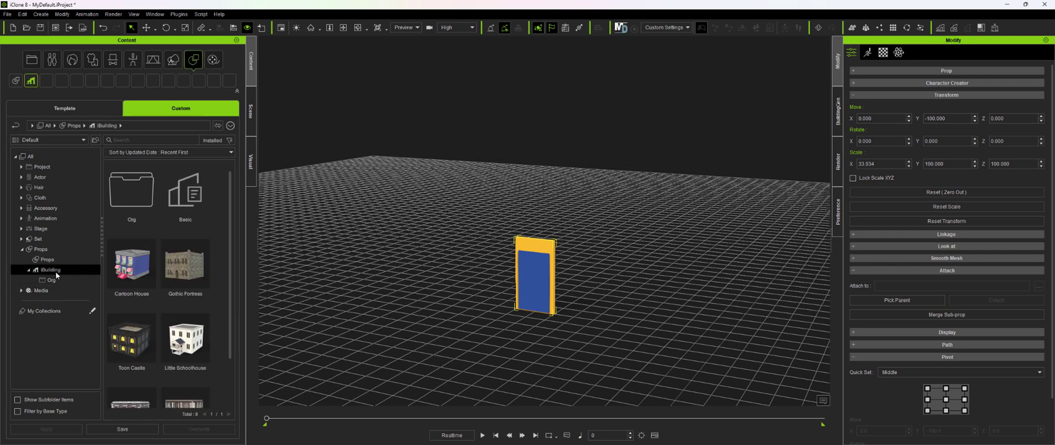
pyautogui.doubleClick(189, 211)
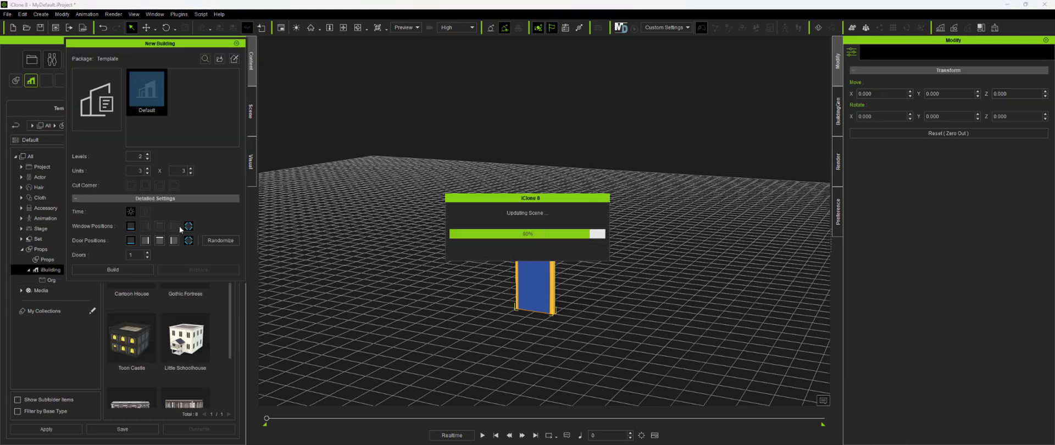
pyautogui.click(117, 270)
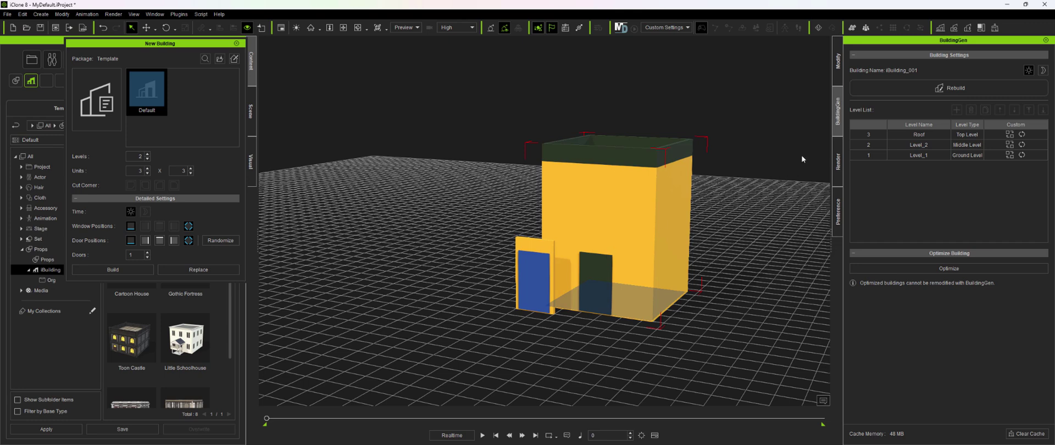
# - Clear the BuildingGen cache memory and replace the building using the updated door prop
pyautogui.click(1025, 433)
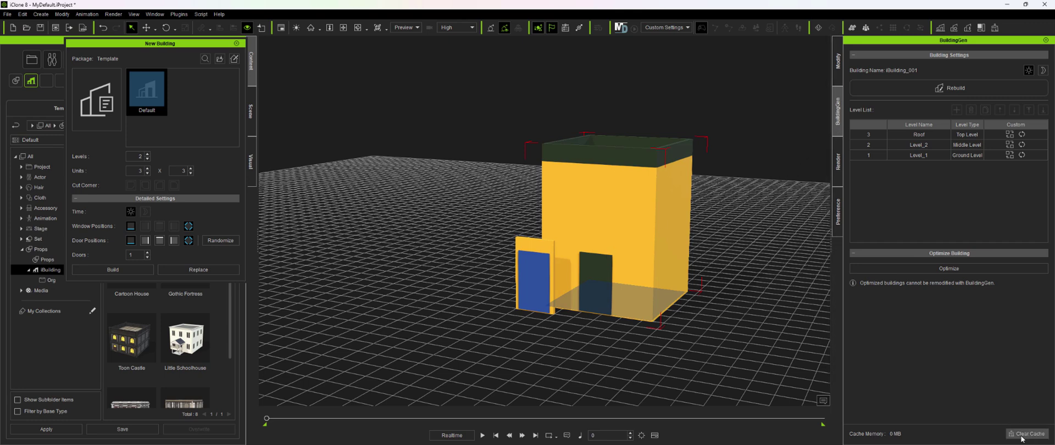
pyautogui.click(219, 270)
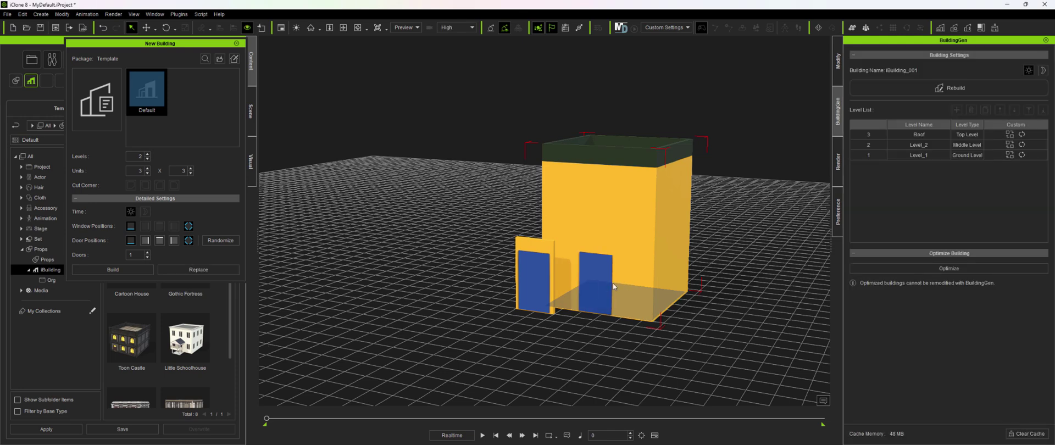
# - Delete the standalone door prop and the generated building from the scene
pyautogui.click(547, 285)
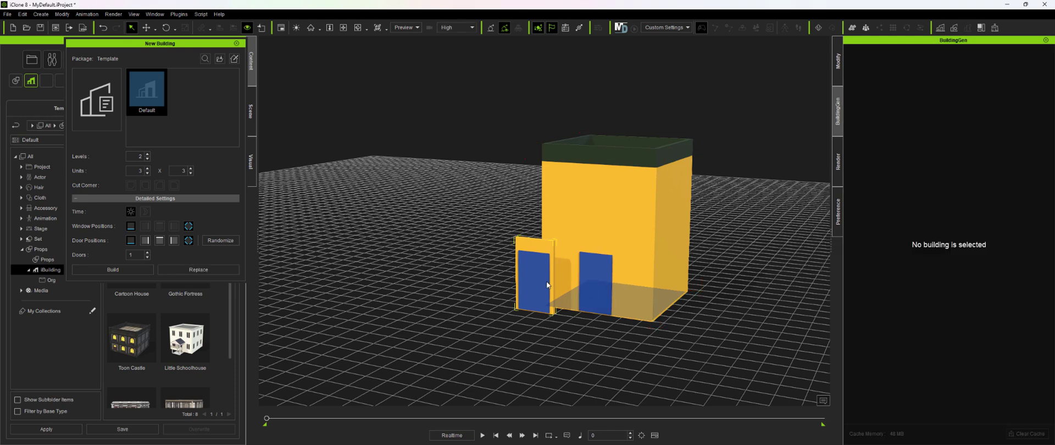
pyautogui.press('Delete')
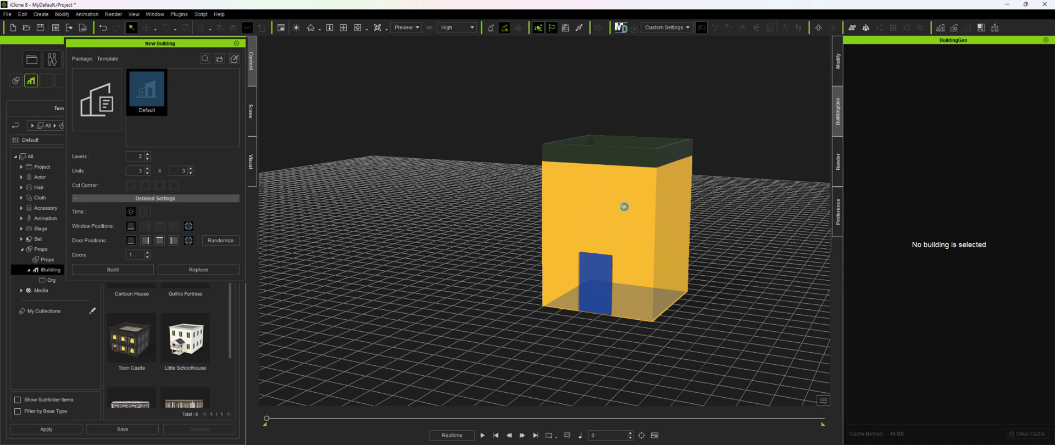
pyautogui.click(236, 44)
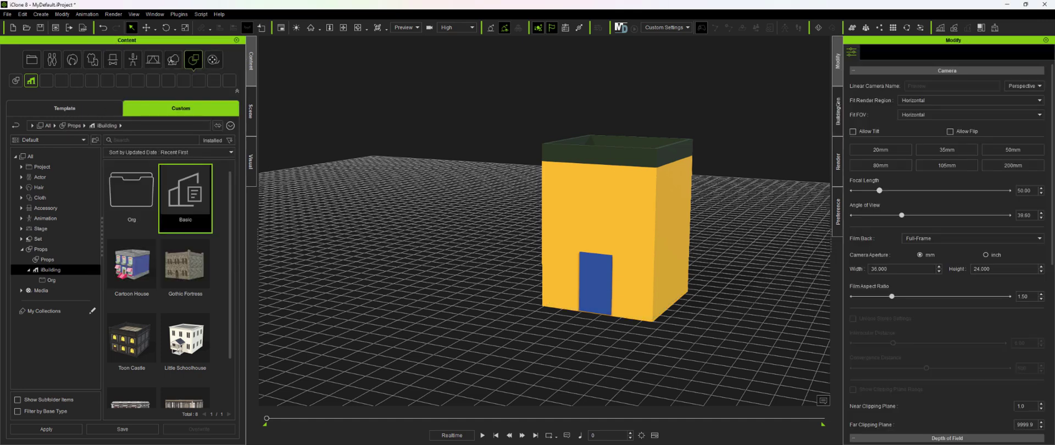
pyautogui.click(617, 225)
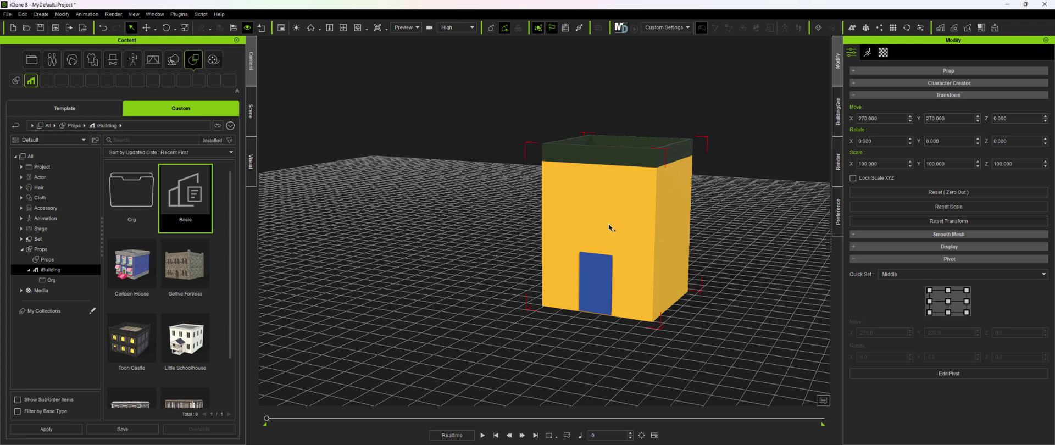
pyautogui.press('Delete')
# - Load the saved Door prop from the IC8 Custom library's BuildingGen Basics folder into the scene
pyautogui.click(61, 140)
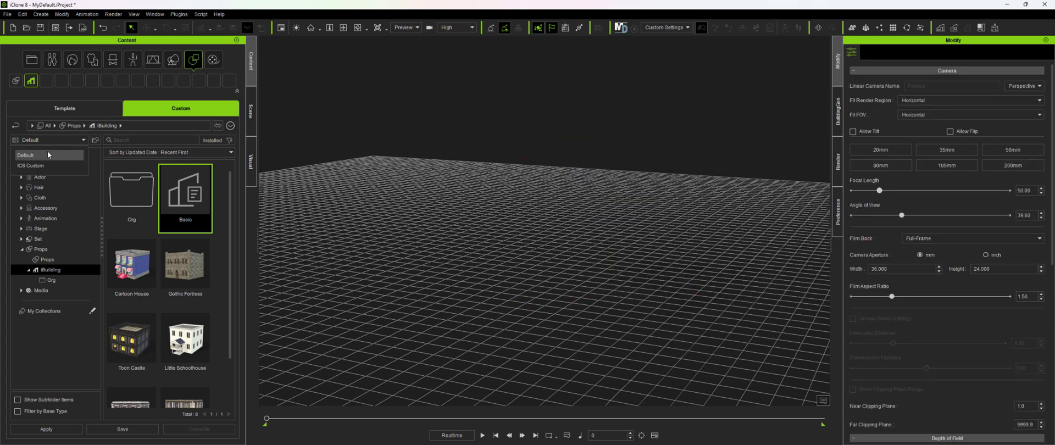
pyautogui.click(31, 165)
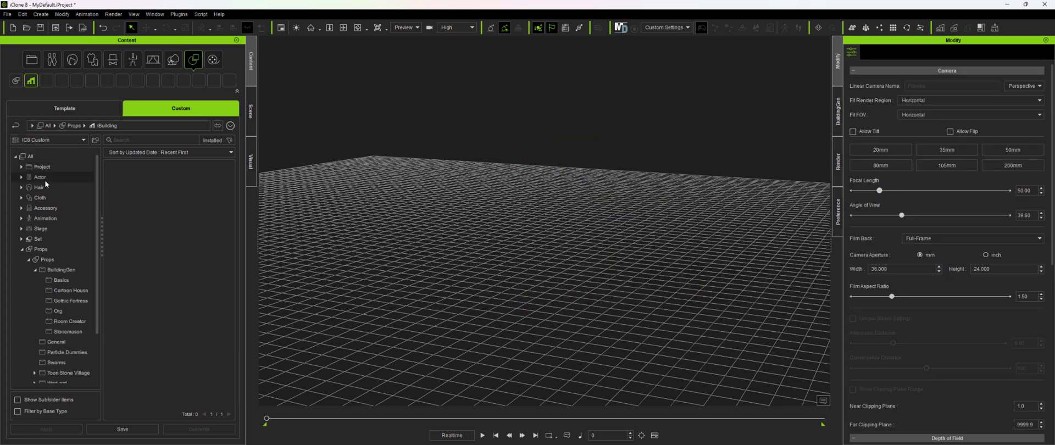
pyautogui.click(62, 280)
pyautogui.click(136, 196)
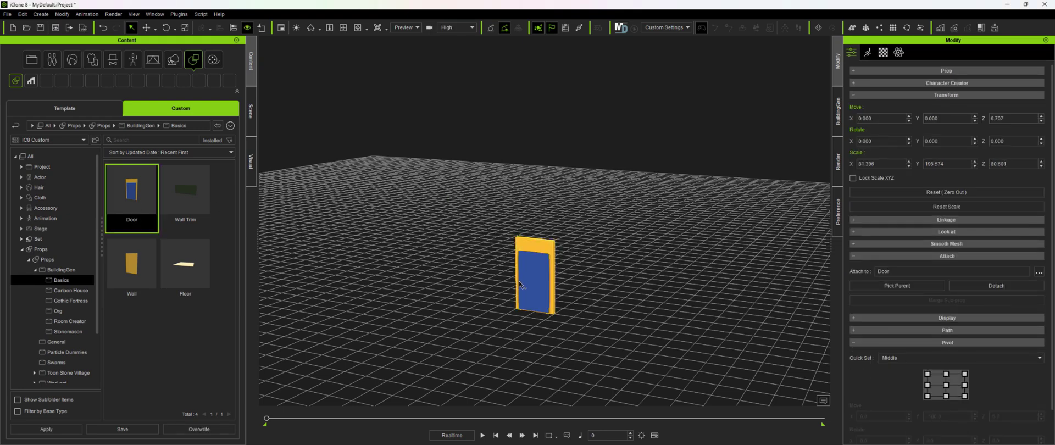
# - Reshape the blue panel into a window with scale about 74 in X and 51 in Z, raised to about Z 128
pyautogui.press('r')
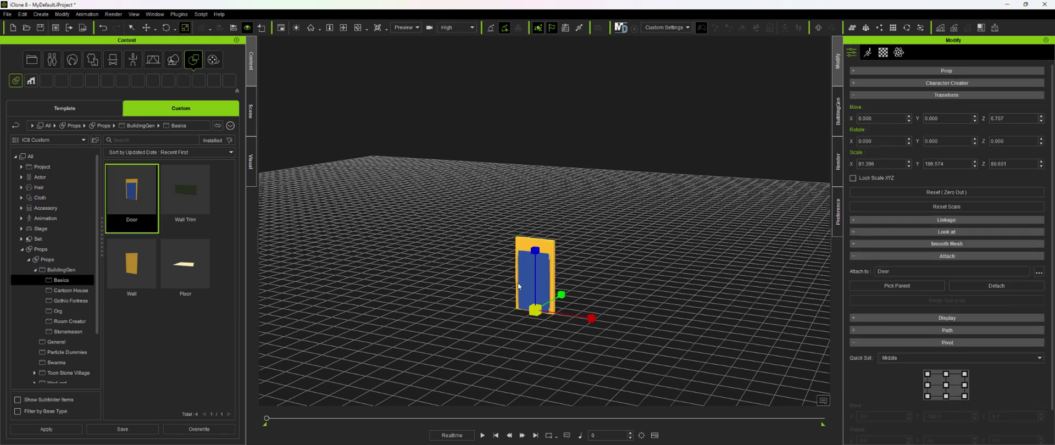
pyautogui.moveTo(535, 251); pyautogui.dragTo(537, 306)
pyautogui.press('w')
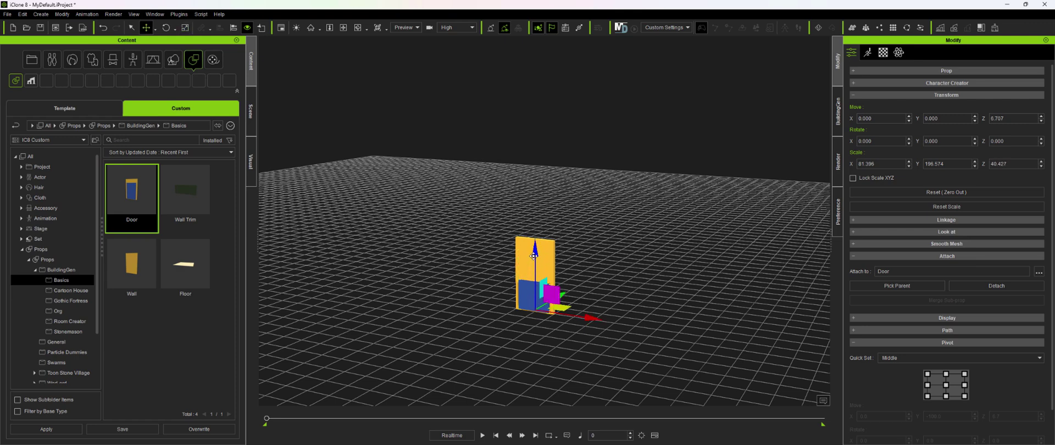
pyautogui.moveTo(533, 254); pyautogui.dragTo(536, 211)
pyautogui.press('r')
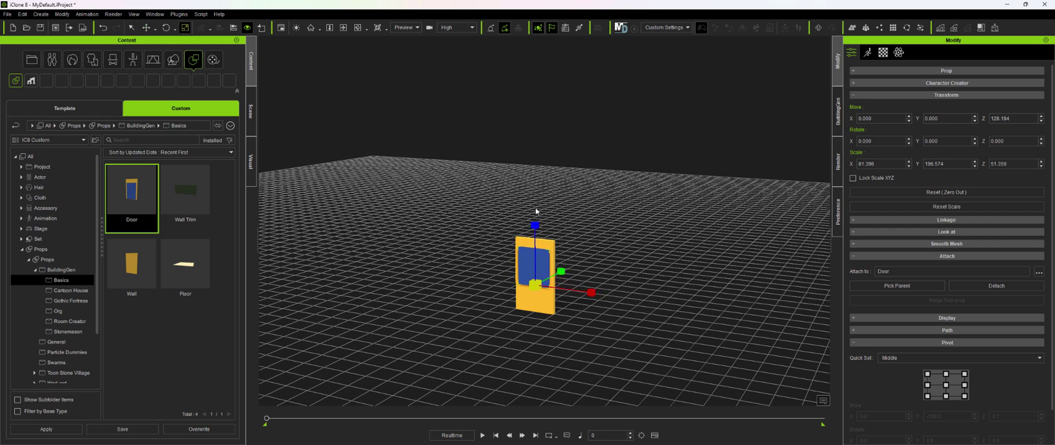
pyautogui.moveTo(589, 294); pyautogui.dragTo(575, 290)
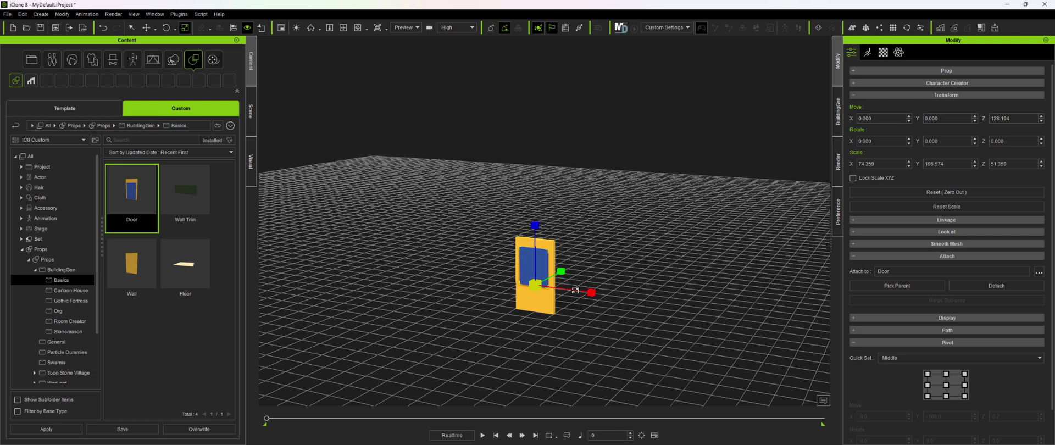
pyautogui.click(548, 303)
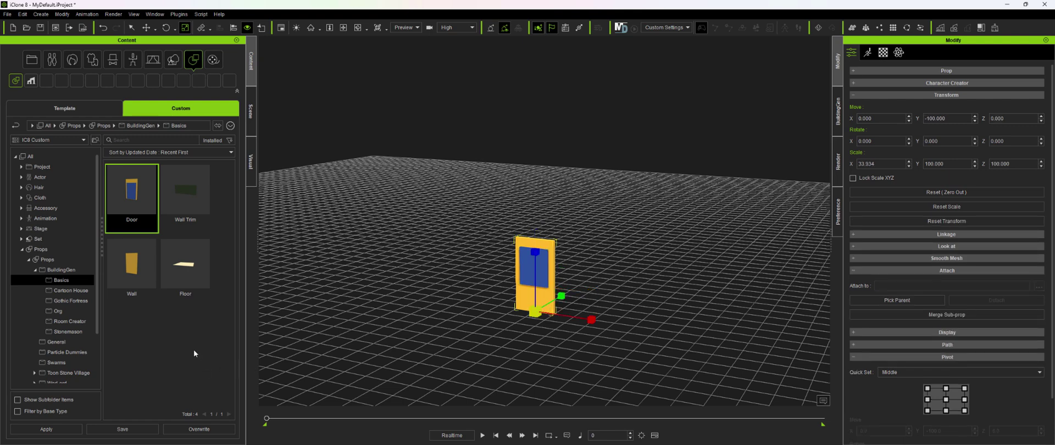
# - Replace the window panel's Base Color texture with red.jpg from the colors folder
pyautogui.click(540, 272)
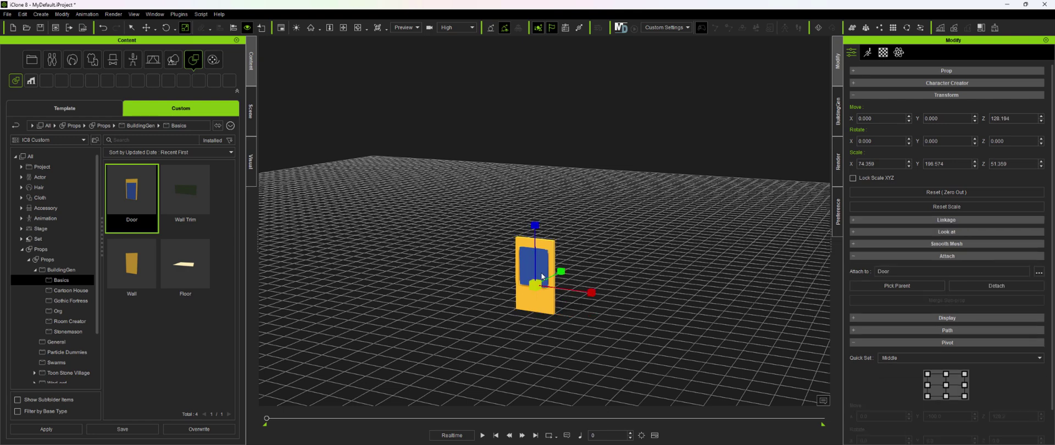
pyautogui.click(883, 53)
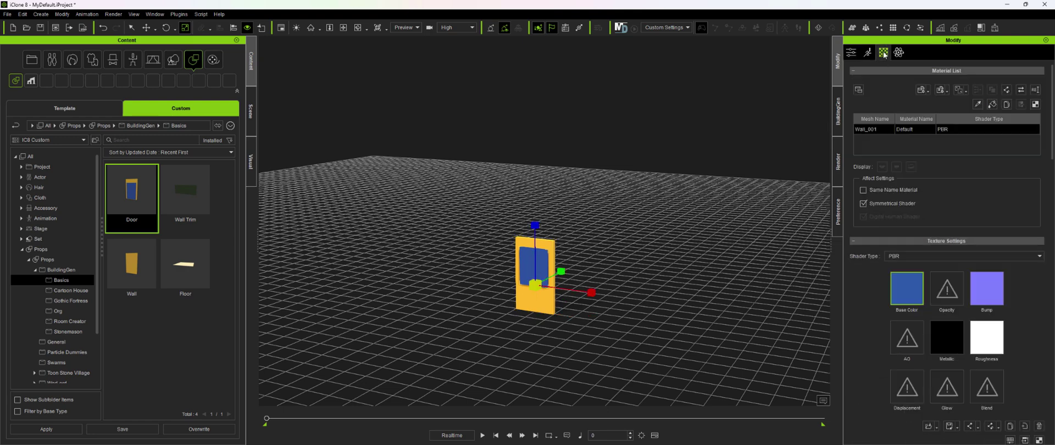
pyautogui.doubleClick(902, 289)
pyautogui.scroll(-3, 216, 127)
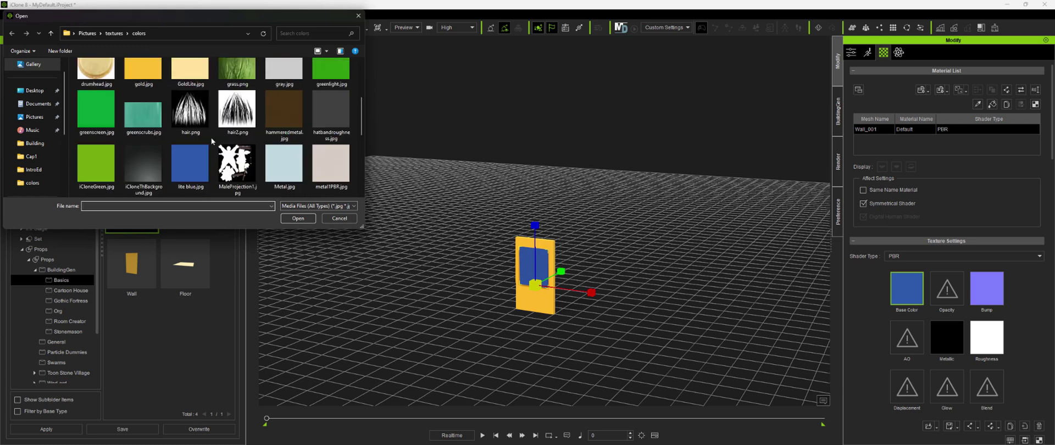
pyautogui.scroll(-3, 210, 137)
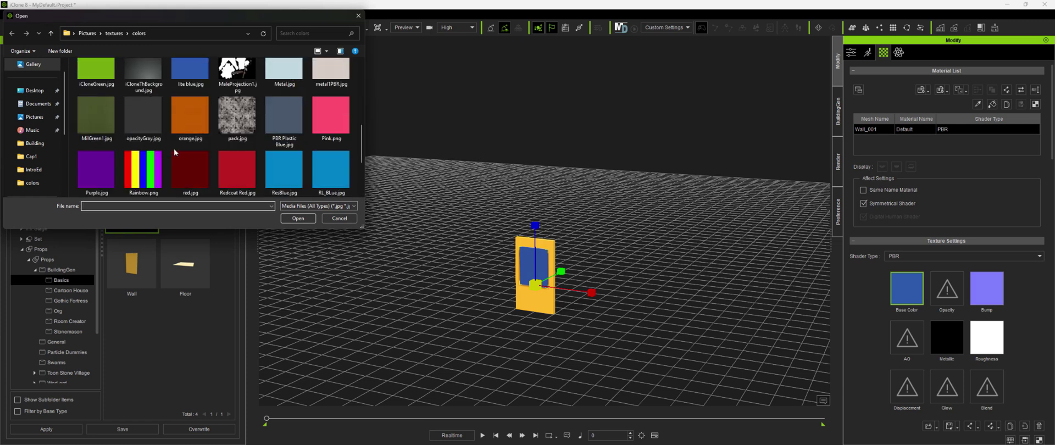
pyautogui.doubleClick(188, 165)
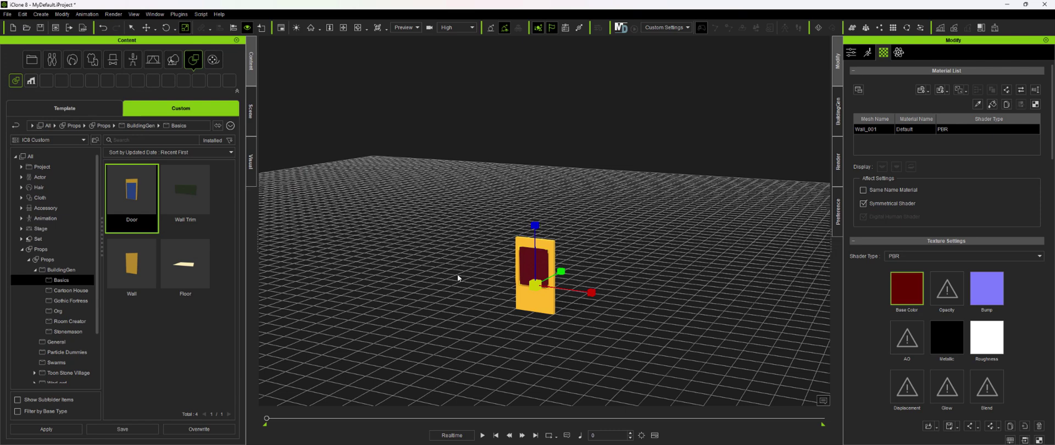
# - Select the whole prop and save it as Window in the Basics folder
pyautogui.click(533, 303)
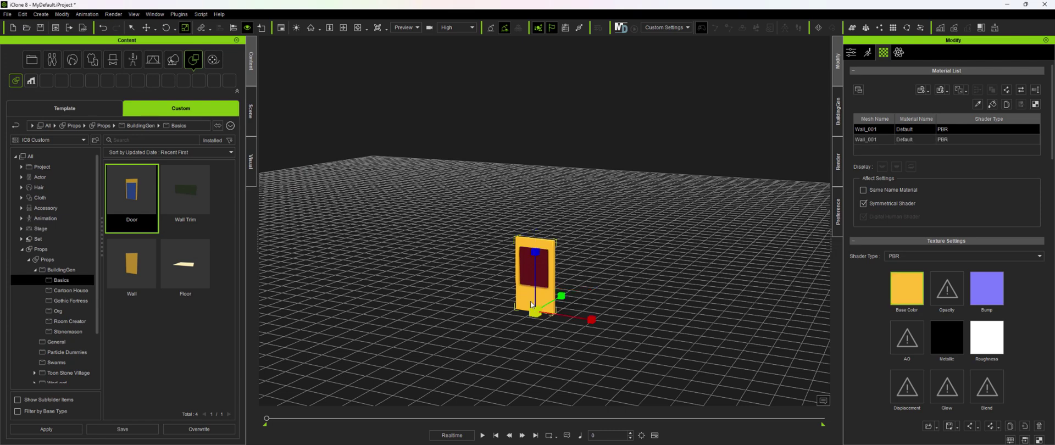
pyautogui.click(141, 430)
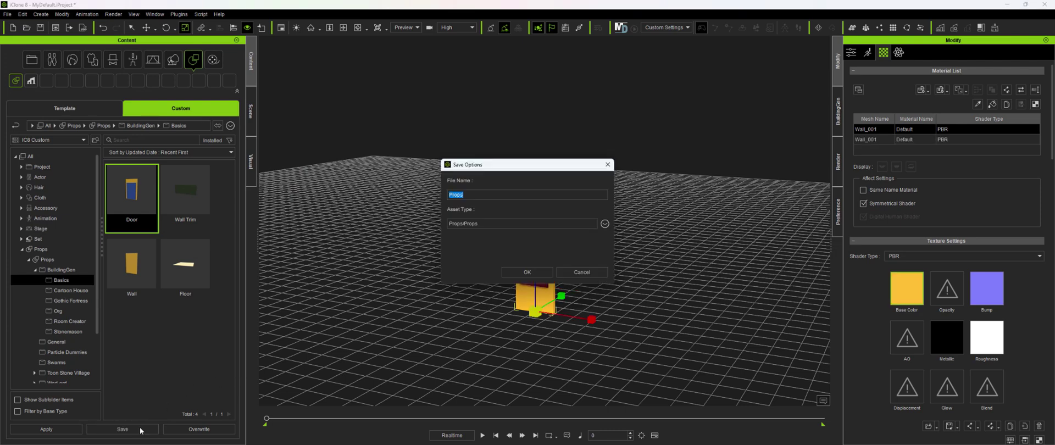
pyautogui.write('Window')
pyautogui.press('Return')
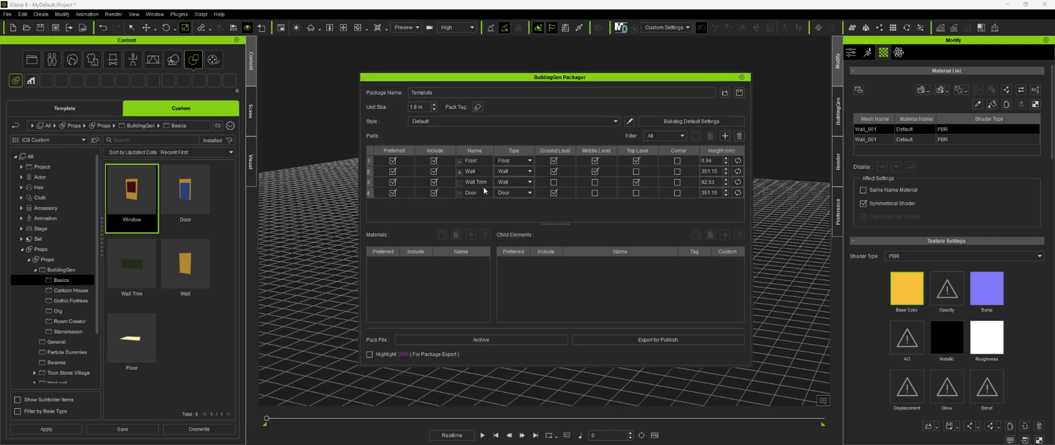
# - Add the Window prop to the BuildingGen Packager parts list and set its type to Window
pyautogui.moveTo(132, 192); pyautogui.dragTo(398, 213)
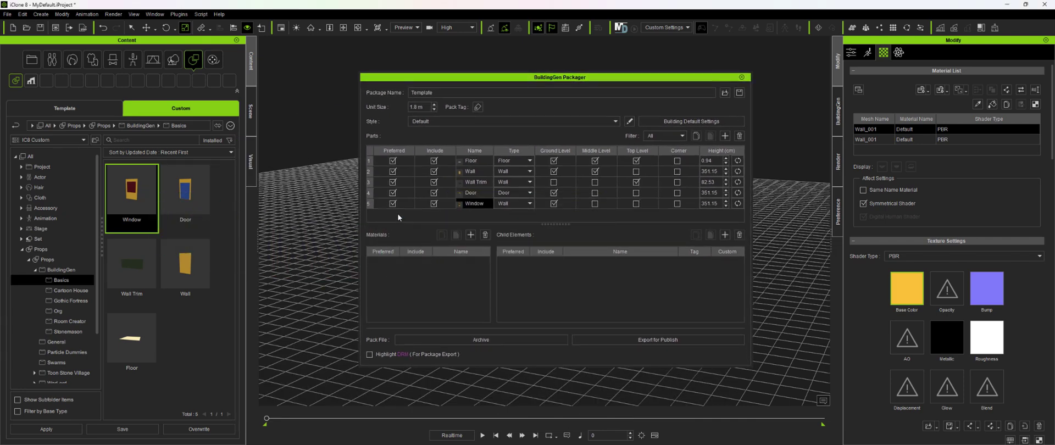
pyautogui.click(528, 204)
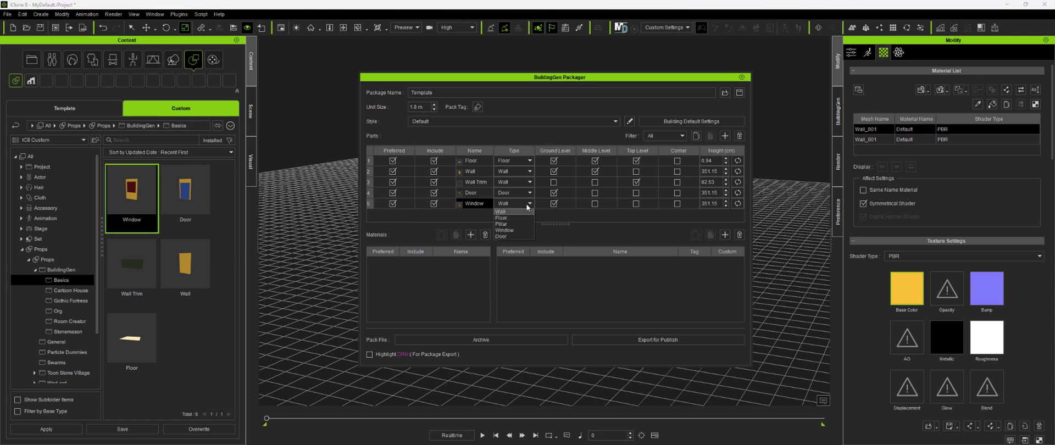
pyautogui.click(509, 231)
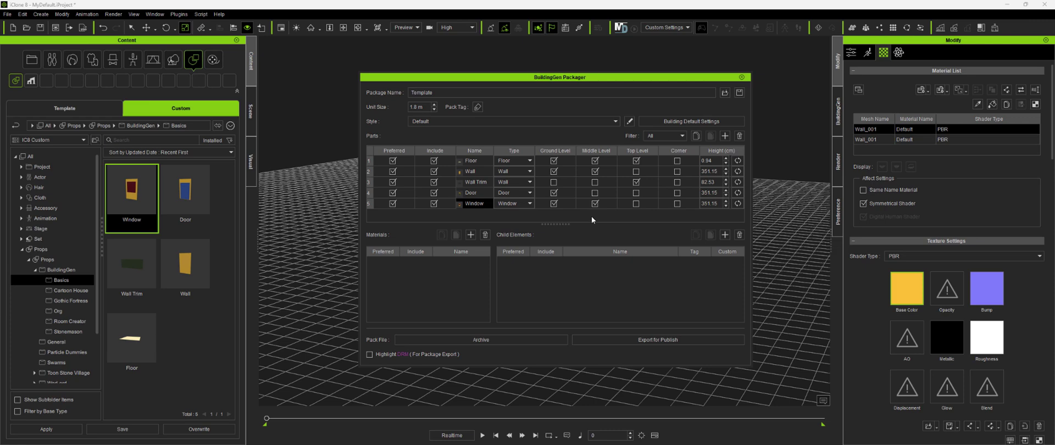
# - Save the package over Basic.iBuildingConfig and move the packager out of the way
pyautogui.click(740, 93)
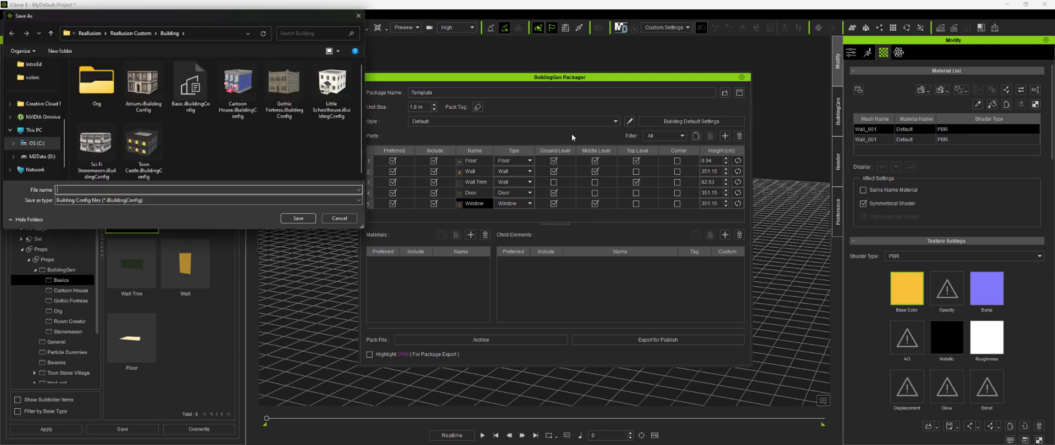
pyautogui.click(190, 85)
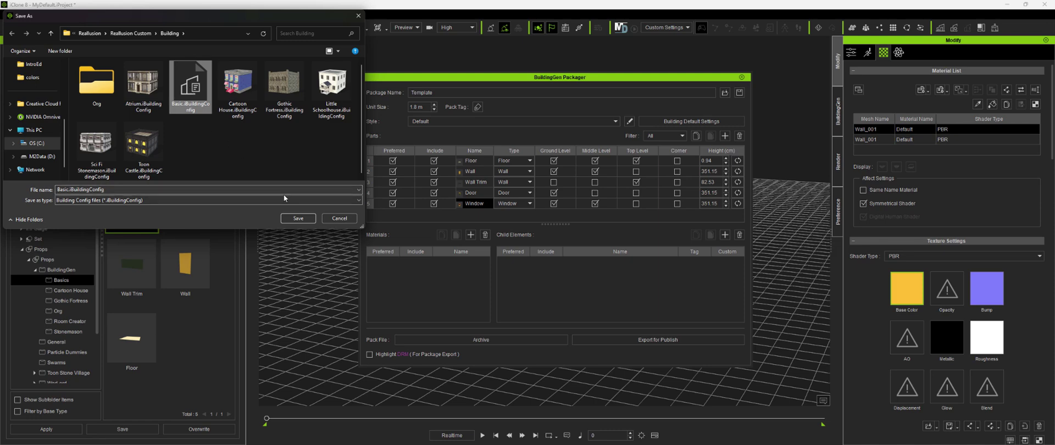
pyautogui.click(296, 220)
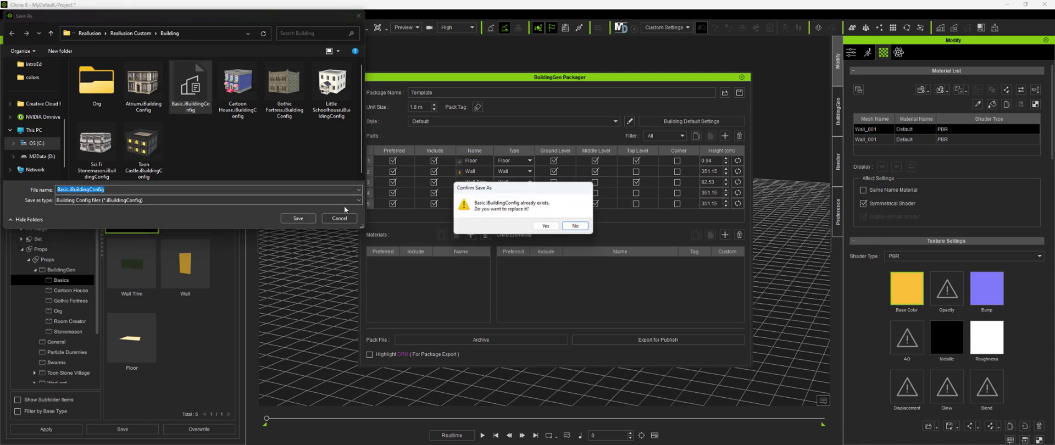
pyautogui.click(546, 227)
pyautogui.moveTo(600, 84); pyautogui.dragTo(0, 85)
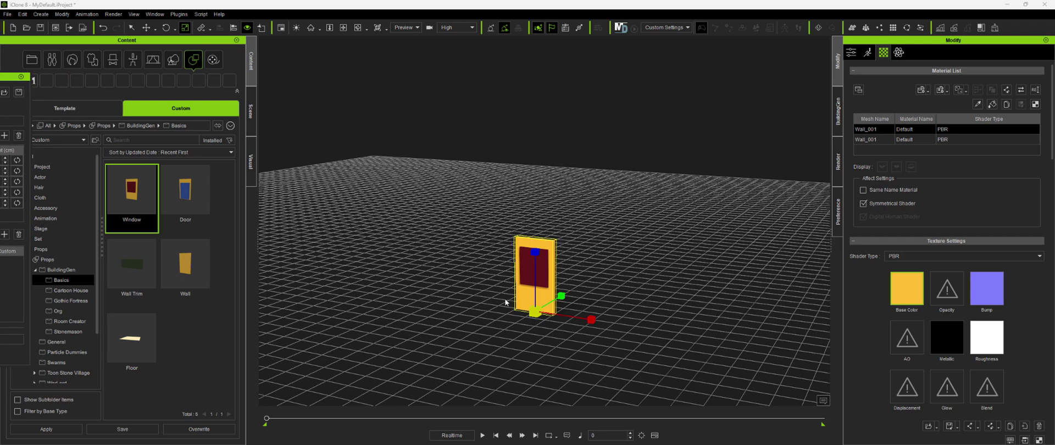
# - Delete the window prop and build a new building from the Basic package in the Default library's iBuilding folder
pyautogui.press('Delete')
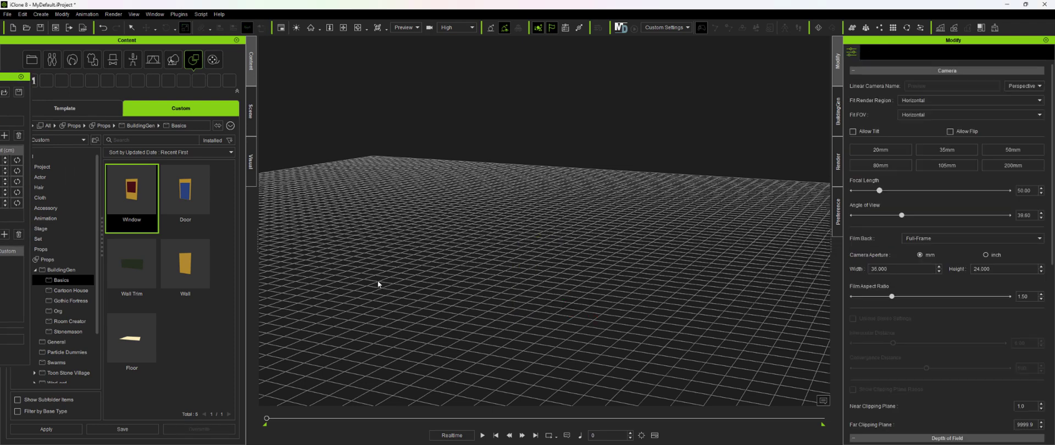
pyautogui.click(73, 139)
pyautogui.click(38, 156)
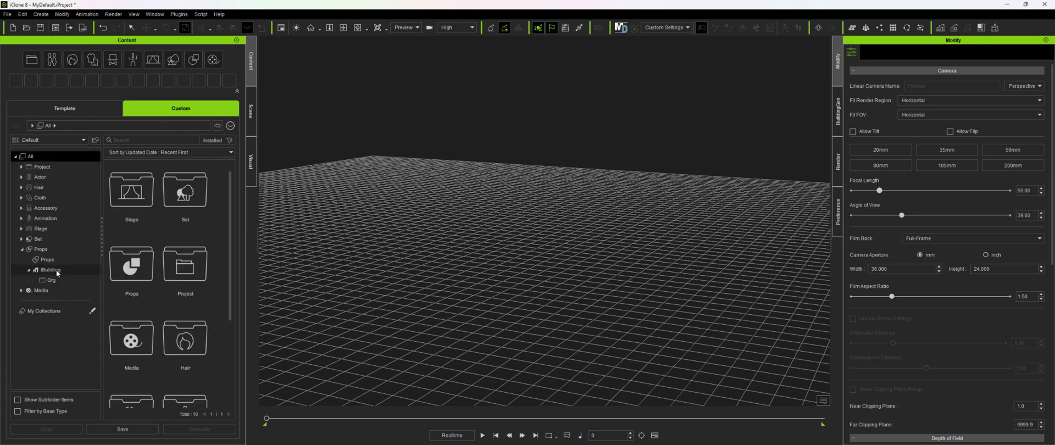
pyautogui.doubleClick(187, 190)
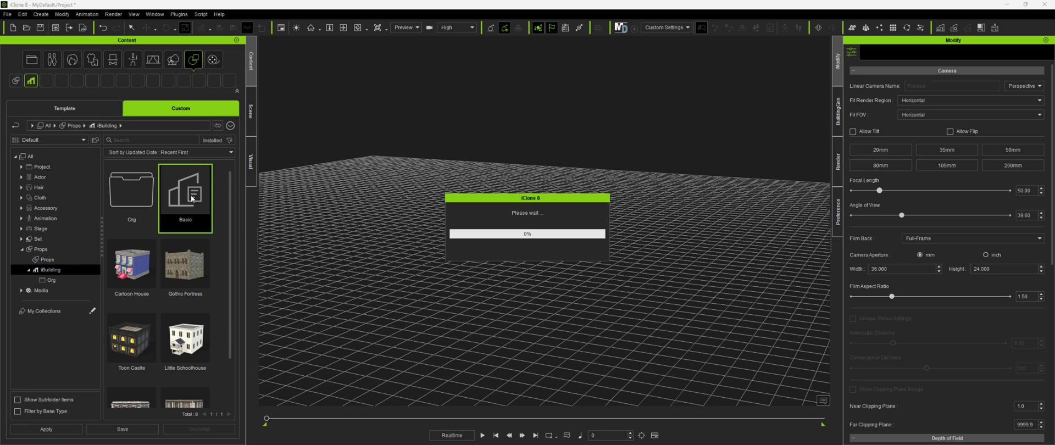
pyautogui.click(146, 268)
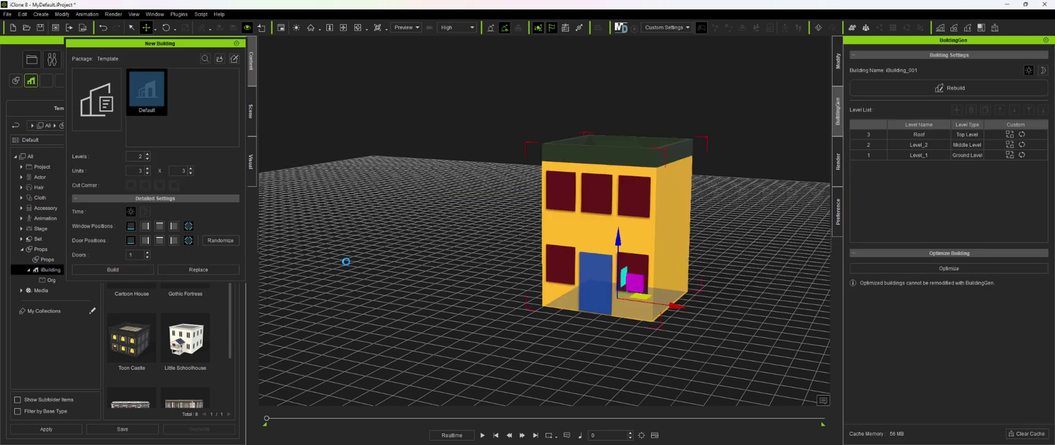
# - Enable window positions on all sides and replace the building with these settings
pyautogui.click(159, 226)
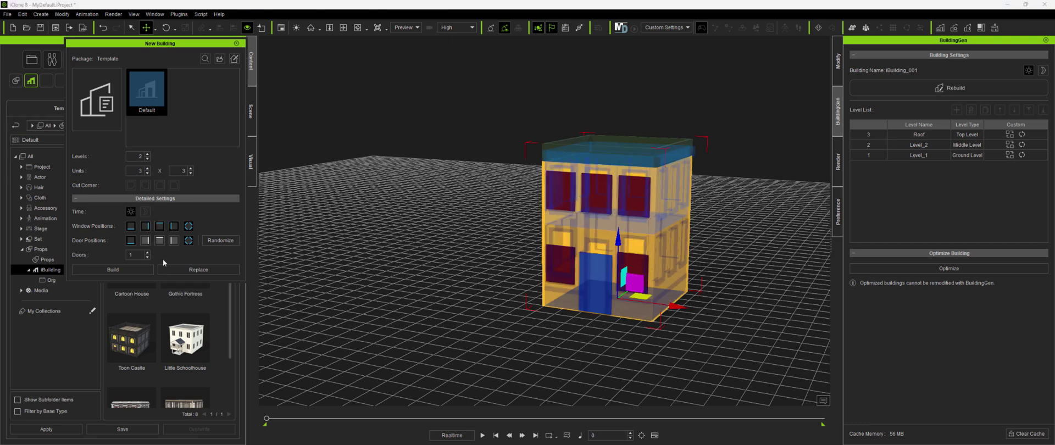
pyautogui.click(220, 269)
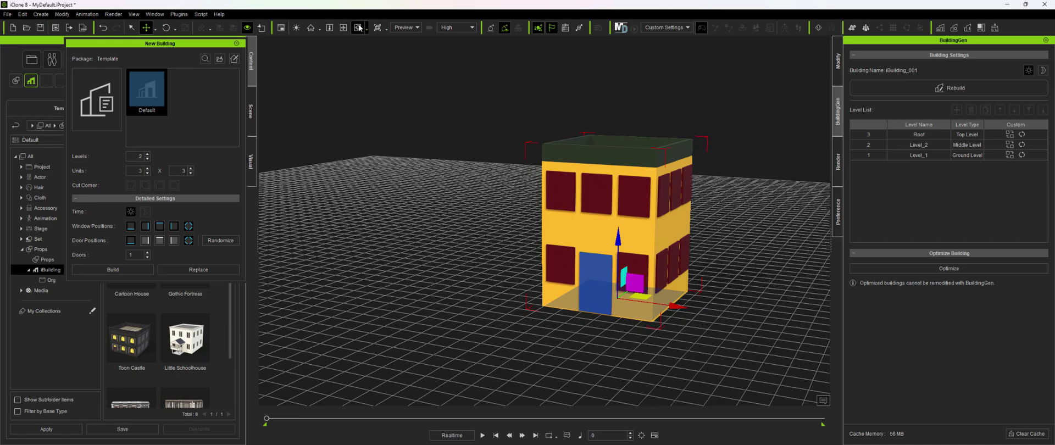
pyautogui.click(358, 28)
pyautogui.moveTo(434, 181); pyautogui.dragTo(455, 215)
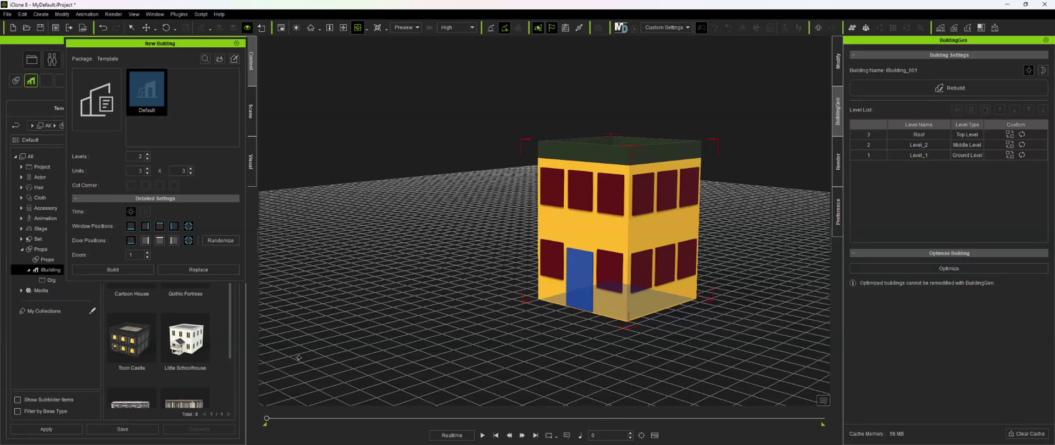
# - Delete the windowed building from the scene
pyautogui.press('Delete')
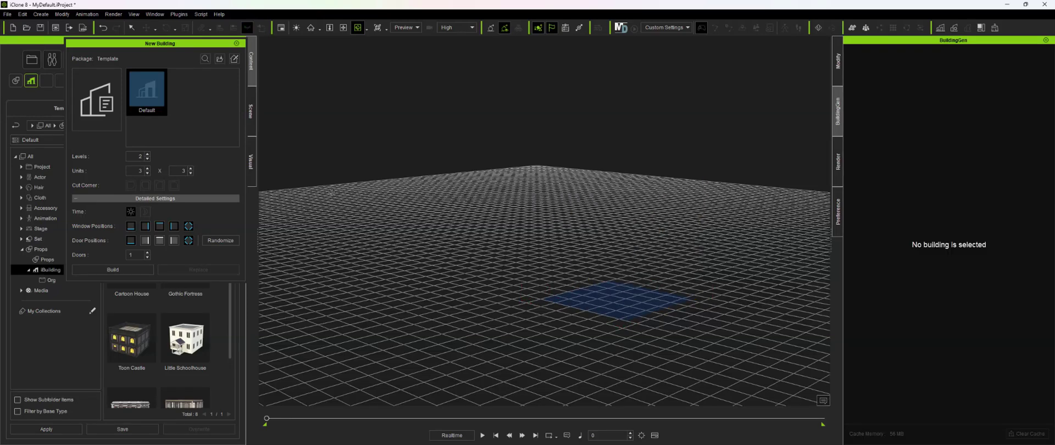
# - Close the new building settings and create a box primitive in the empty scene
pyautogui.click(236, 43)
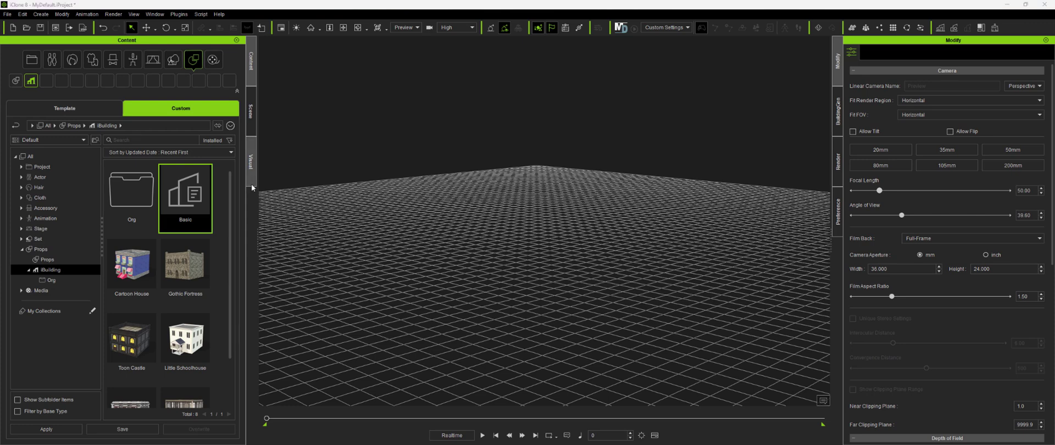
pyautogui.click(47, 15)
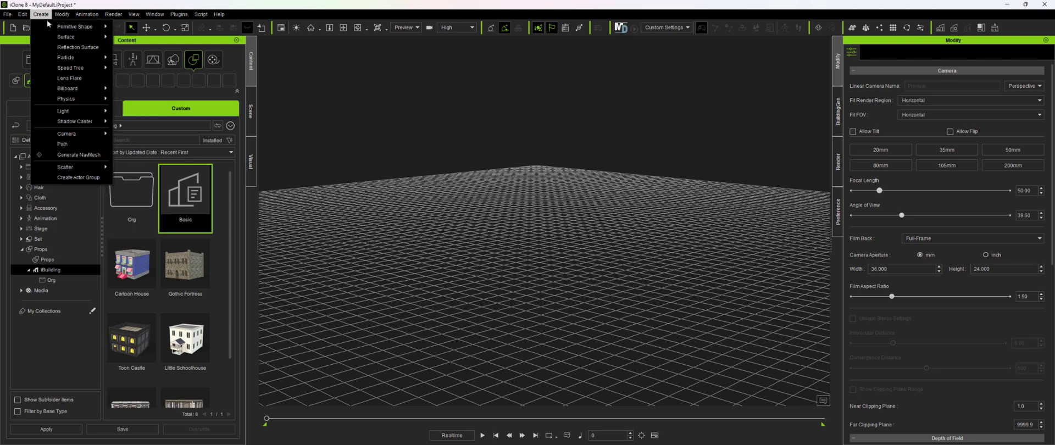
pyautogui.moveTo(66, 26)
pyautogui.click(132, 28)
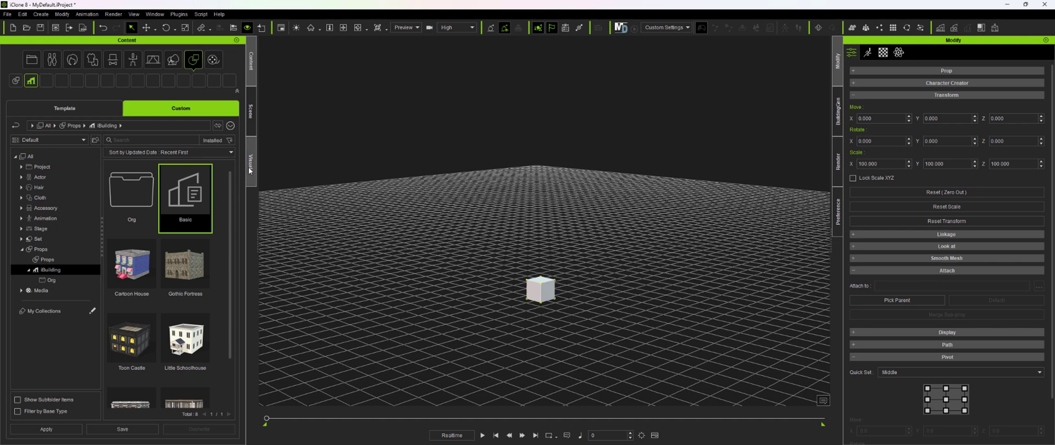
# - Build a new building from the Basic package with its default settings and close the building settings
pyautogui.doubleClick(185, 206)
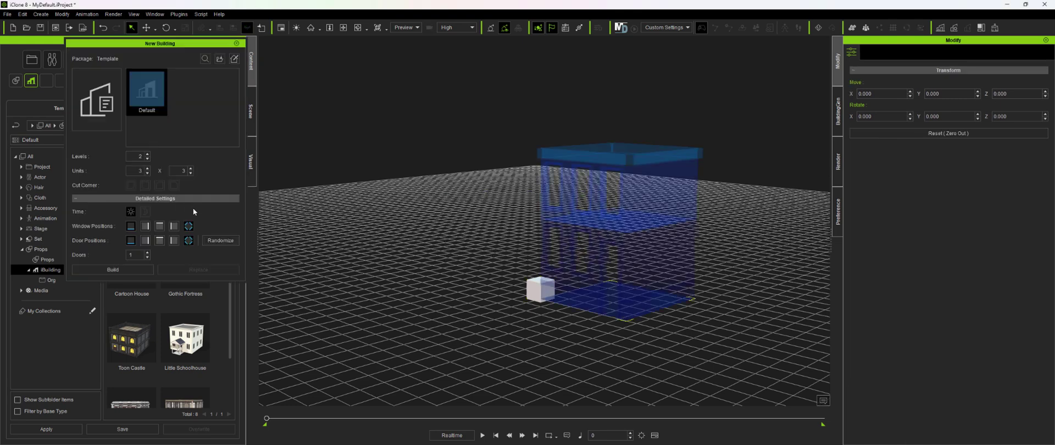
pyautogui.click(127, 271)
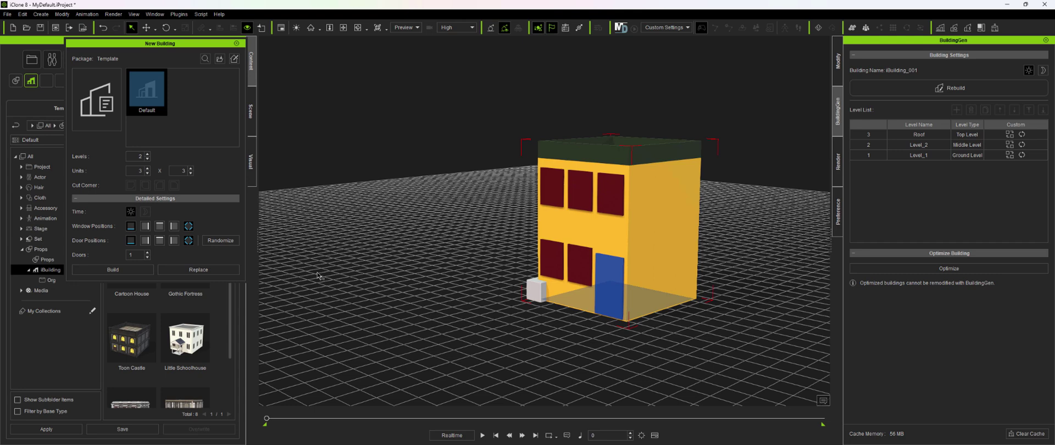
pyautogui.click(236, 43)
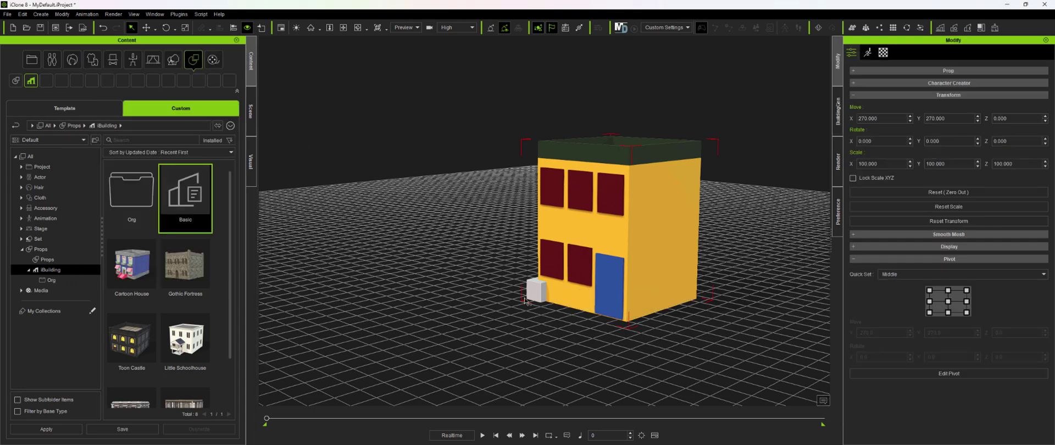
# - Scale the box at the building's corner down uniformly to about 48 on all axes
pyautogui.click(529, 288)
pyautogui.press('r')
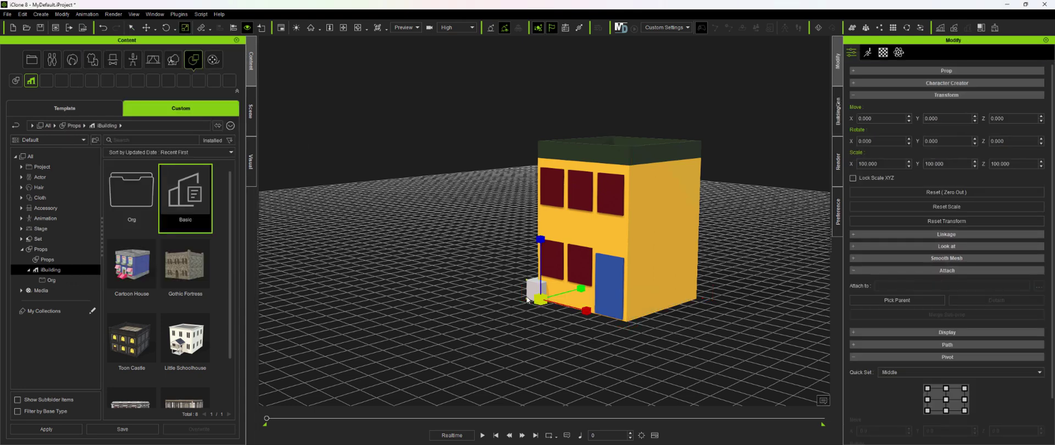
pyautogui.moveTo(540, 299); pyautogui.dragTo(504, 362)
# - Hide the building's Level_2 and stretch the box to the ground level's wall height, about 351 in Z scale
pyautogui.click(631, 230)
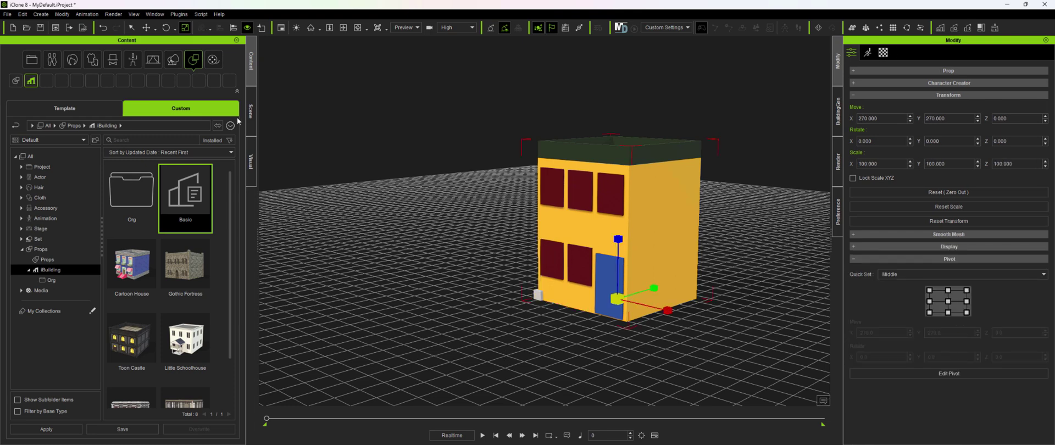
pyautogui.click(251, 110)
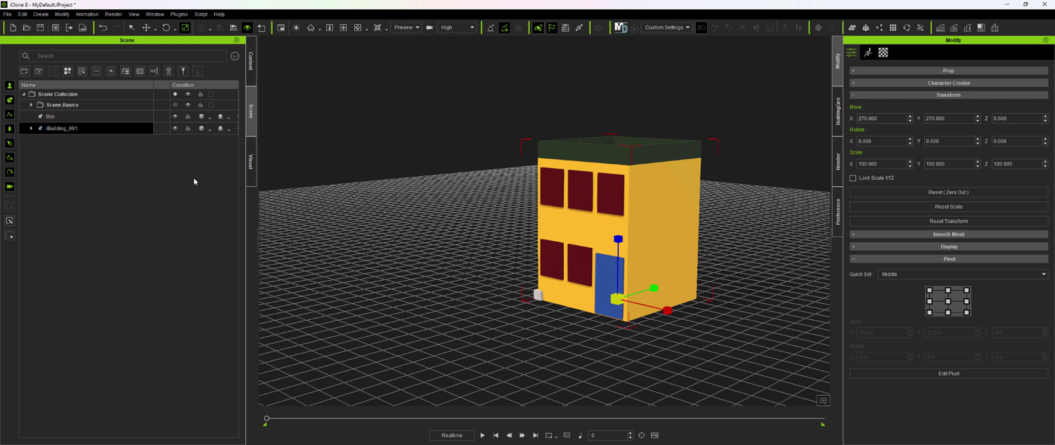
pyautogui.click(31, 129)
pyautogui.click(59, 153)
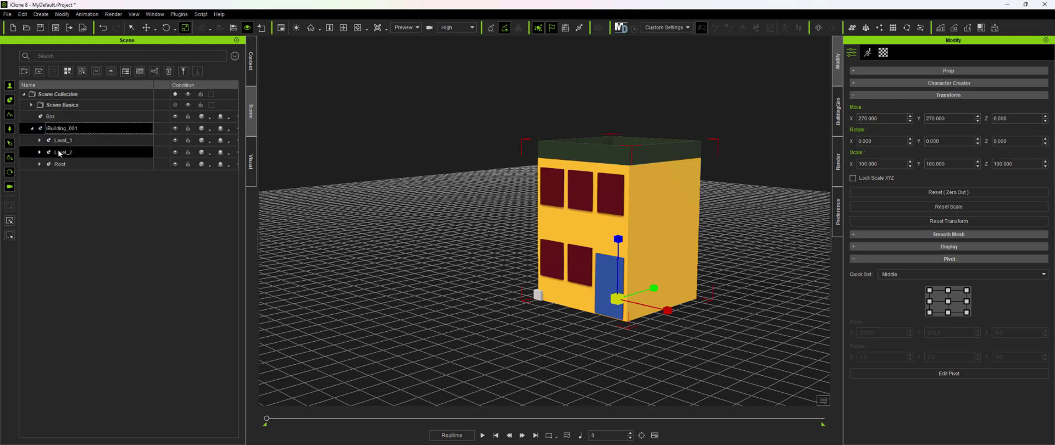
pyautogui.click(175, 152)
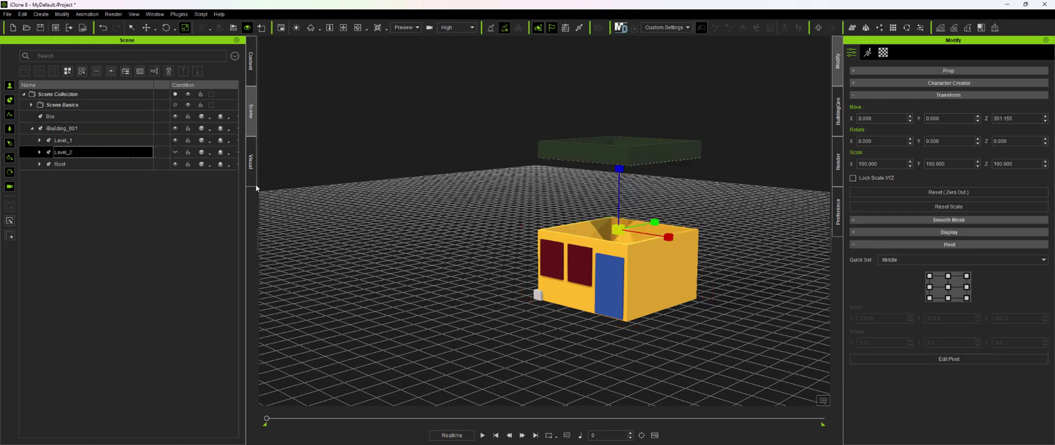
pyautogui.click(539, 295)
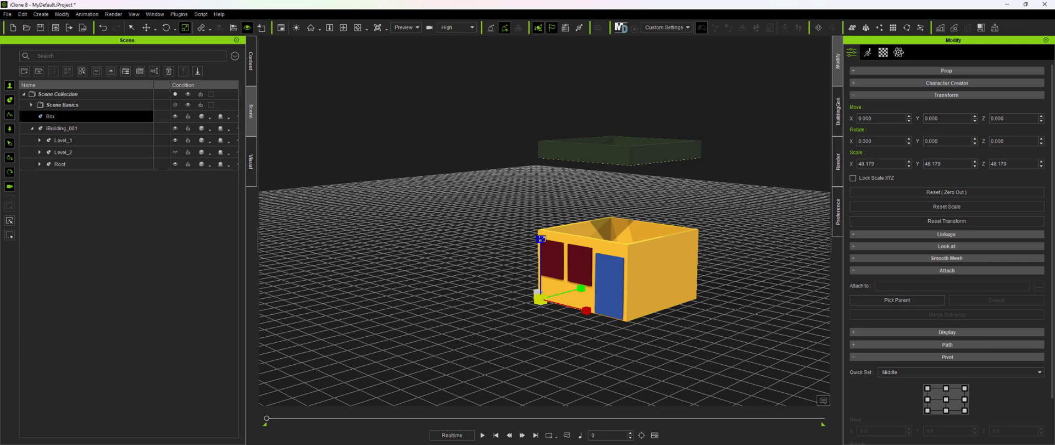
pyautogui.moveTo(541, 240); pyautogui.dragTo(545, 117)
# - Save the box as a prop named Pillar in the IC8 Custom library's BuildingGen Basics folder and delete the building
pyautogui.click(254, 77)
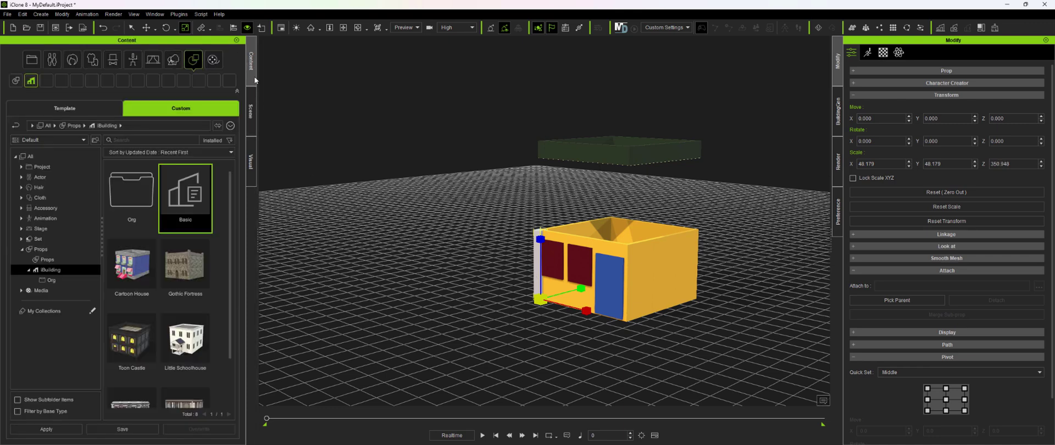
pyautogui.click(59, 141)
pyautogui.click(44, 166)
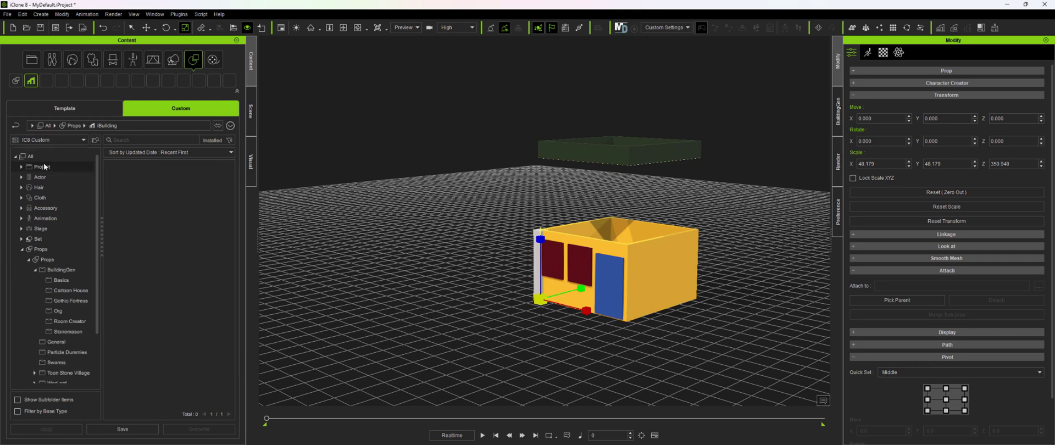
pyautogui.click(54, 282)
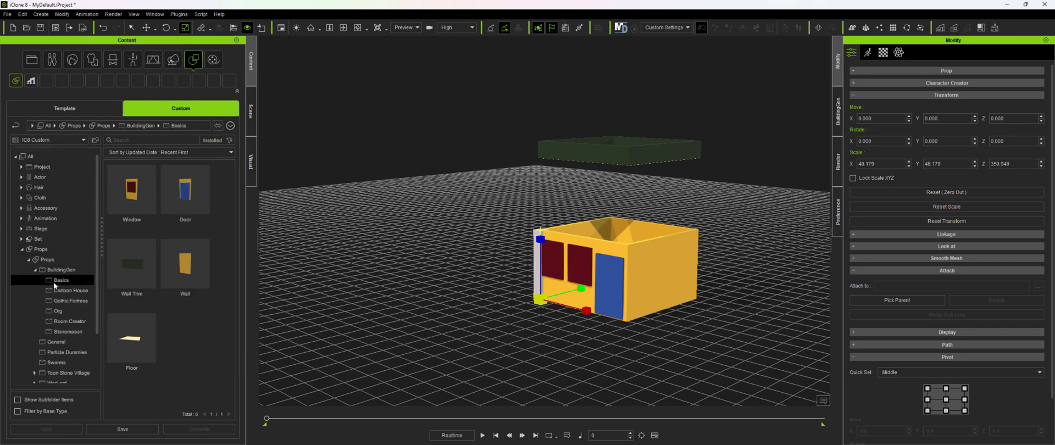
pyautogui.click(132, 432)
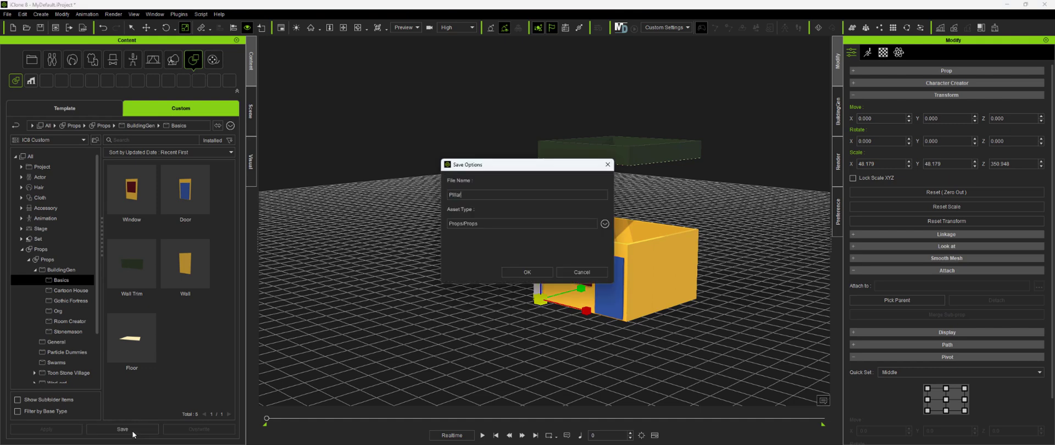
pyautogui.press('Return')
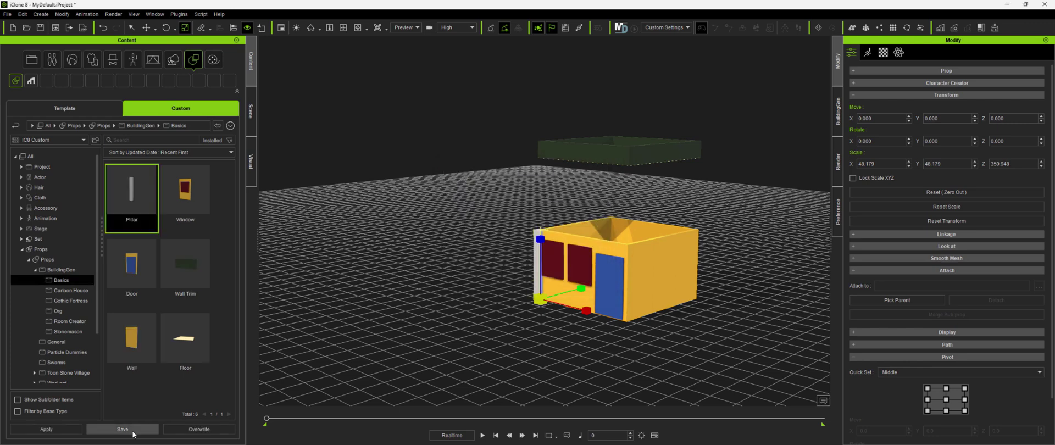
pyautogui.click(621, 306)
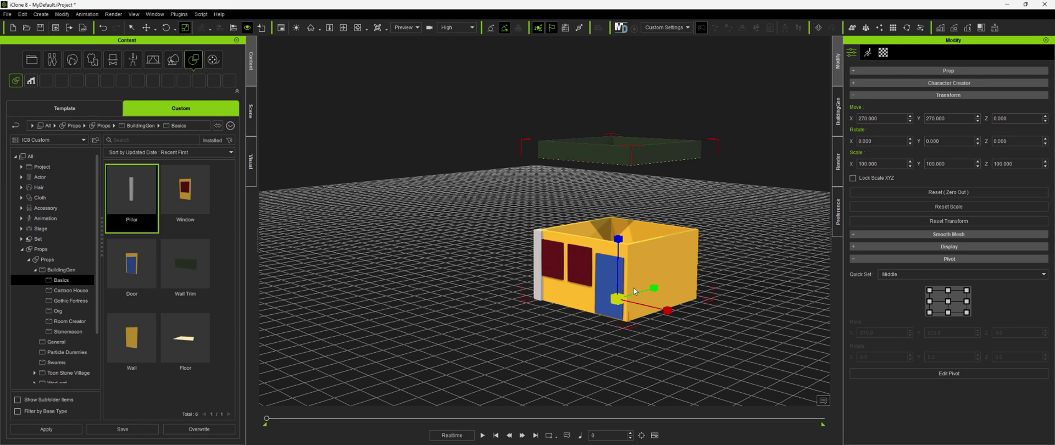
pyautogui.press('Delete')
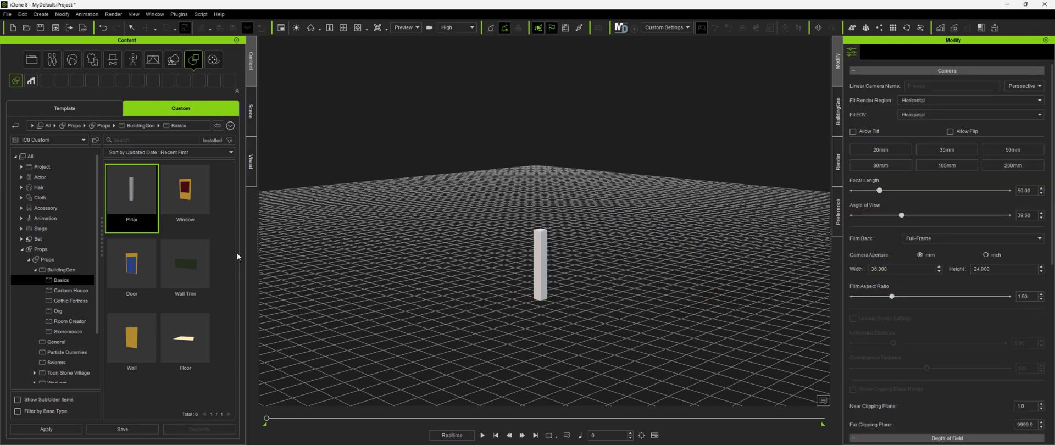
# - Add the Pillar prop to the BuildingGen Packager's parts as a Pillar type for the ground and middle levels
pyautogui.click(465, 120)
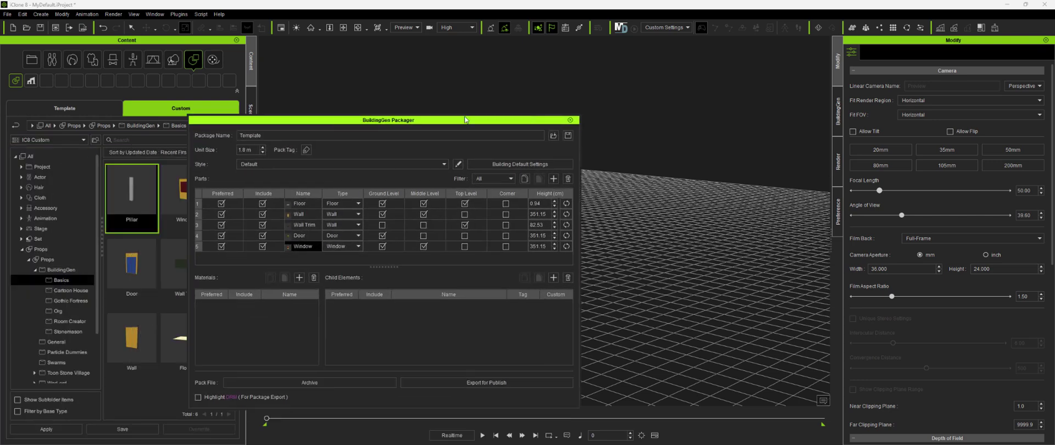
pyautogui.moveTo(466, 120); pyautogui.dragTo(603, 78)
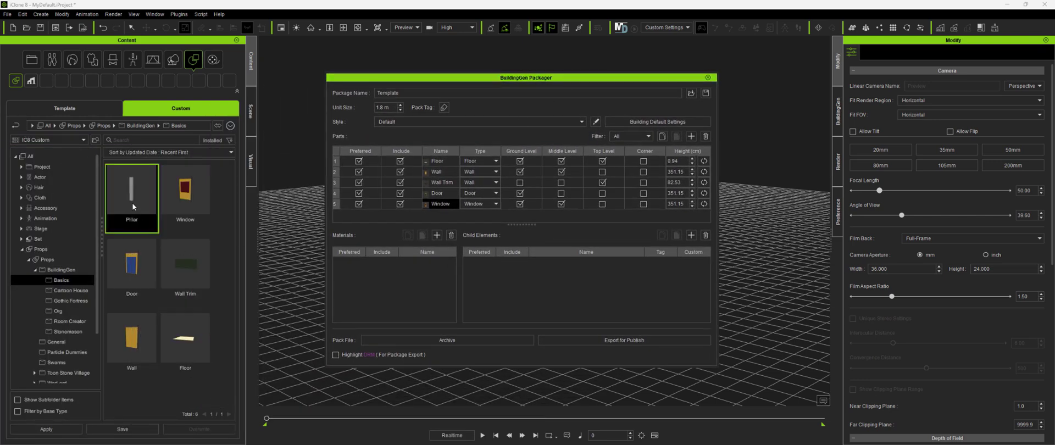
pyautogui.moveTo(132, 206); pyautogui.dragTo(363, 219)
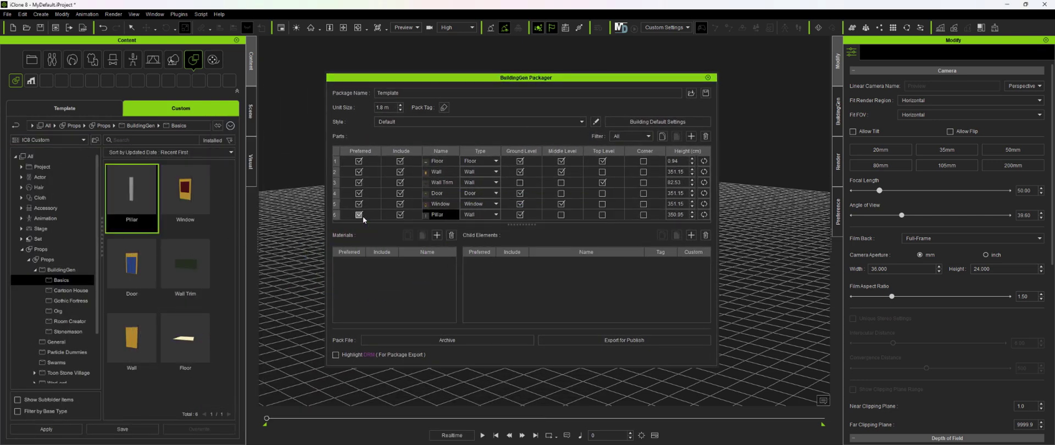
pyautogui.click(495, 215)
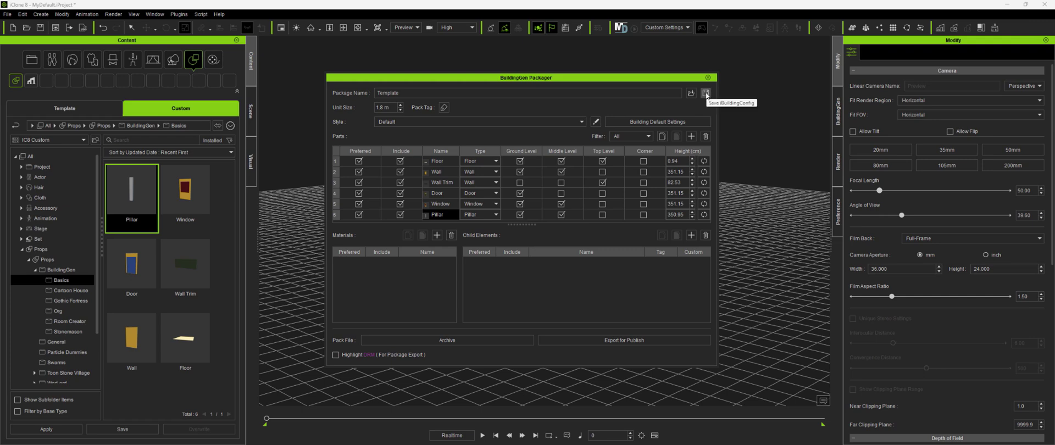
# - Save the package with the pillar part over Basic.iBuildingConfig and move the packager out of the way
pyautogui.click(706, 93)
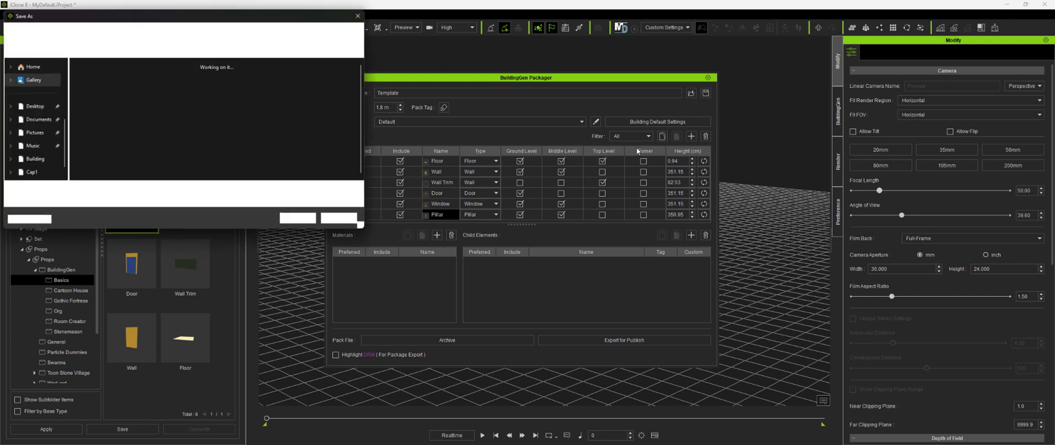
pyautogui.click(203, 102)
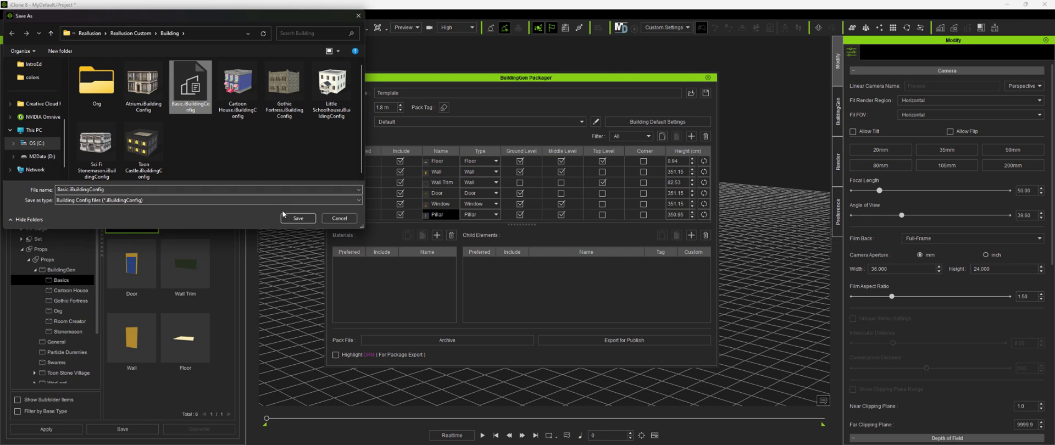
pyautogui.click(298, 218)
pyautogui.click(546, 227)
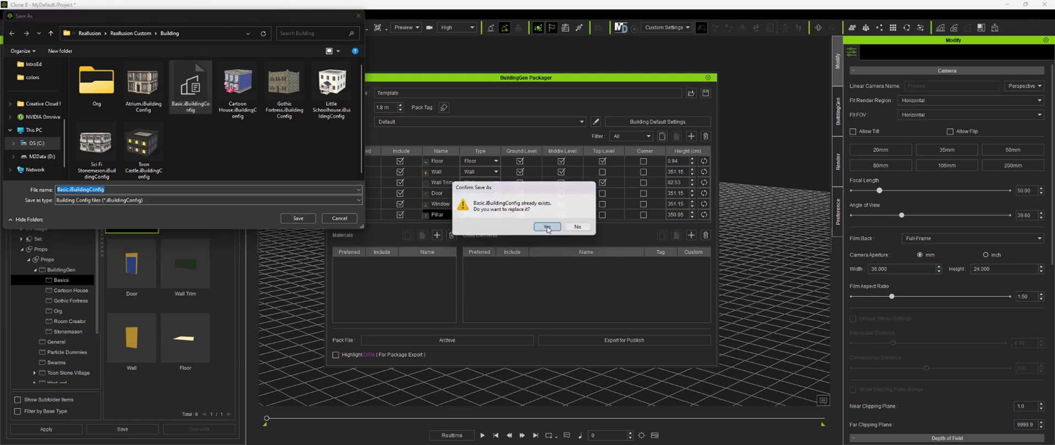
pyautogui.moveTo(337, 77); pyautogui.dragTo(40, 119)
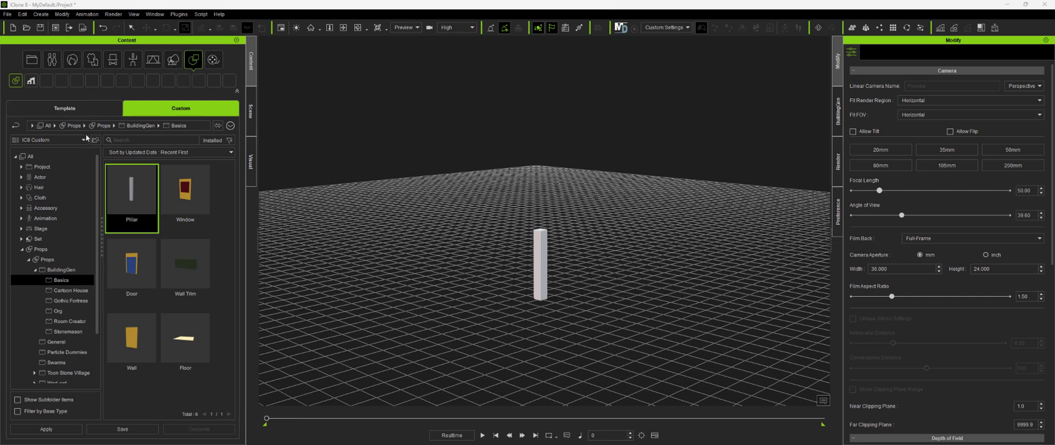
# - Build a building with pillars from the updated Basic package in the Default library's iBuilding folder
pyautogui.click(83, 140)
pyautogui.click(44, 156)
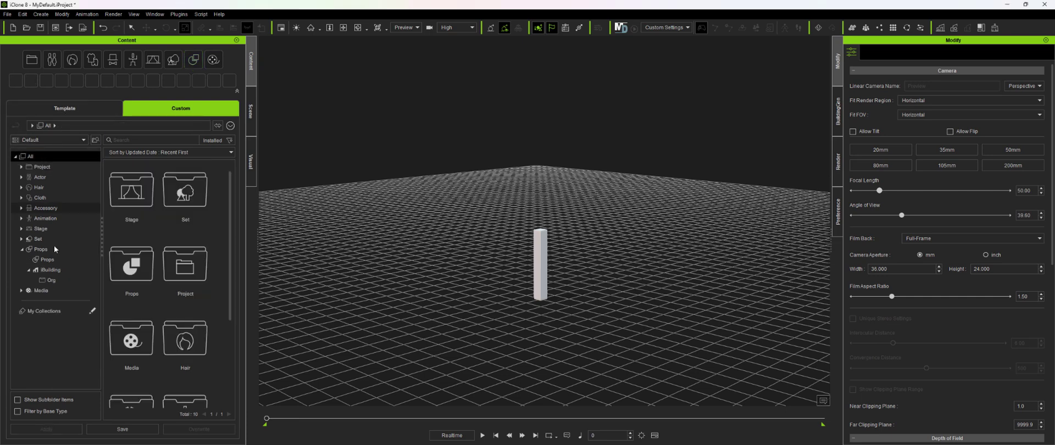
pyautogui.click(57, 272)
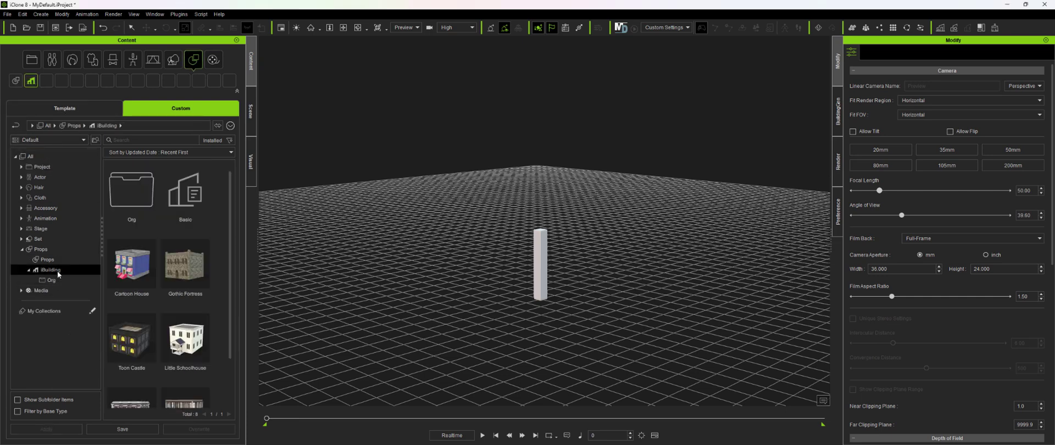
pyautogui.doubleClick(185, 204)
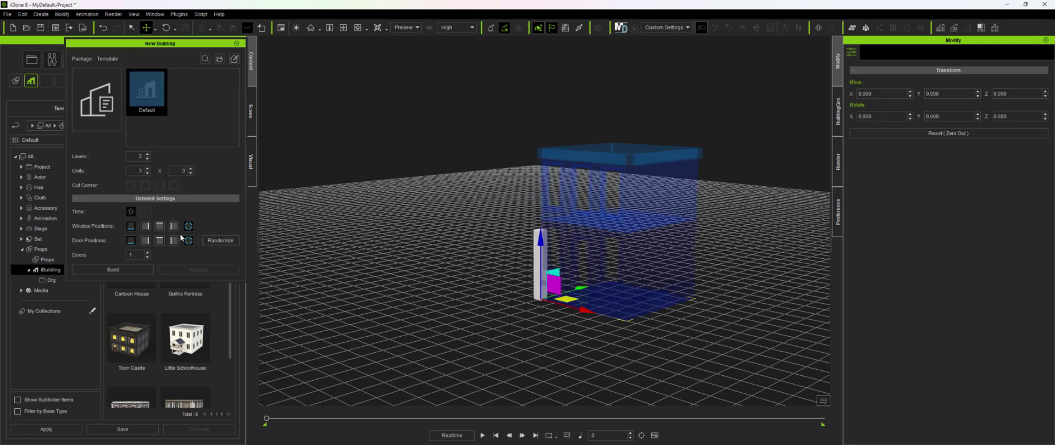
pyautogui.click(125, 271)
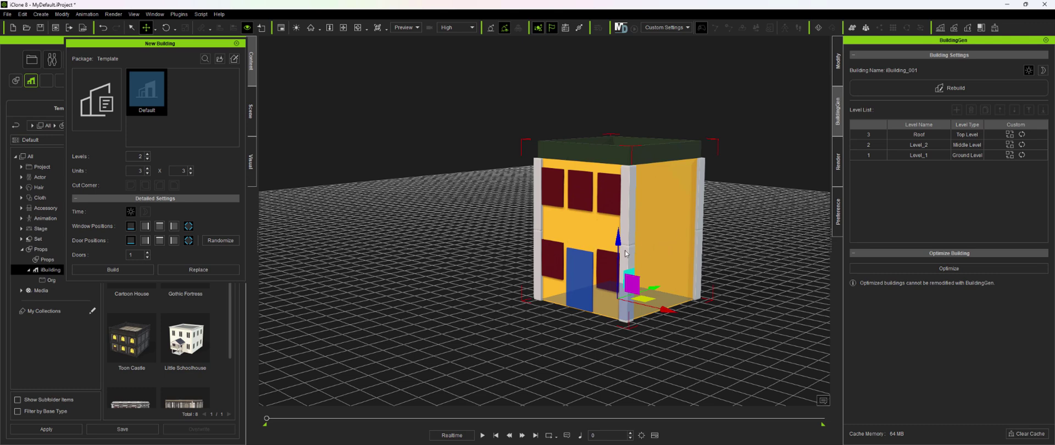
pyautogui.click(236, 42)
# - Select the Box prop and move it up to the roof trim's base, at a Z position of about 701
pyautogui.click(250, 111)
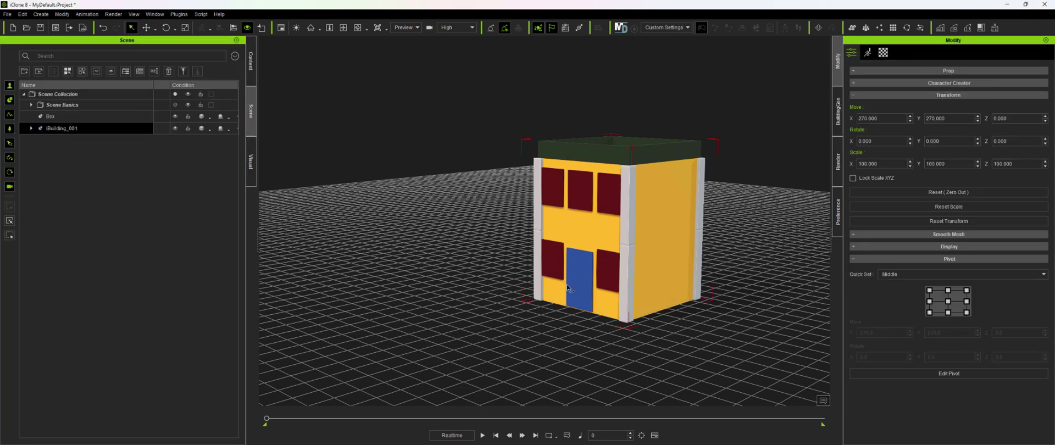
pyautogui.click(121, 117)
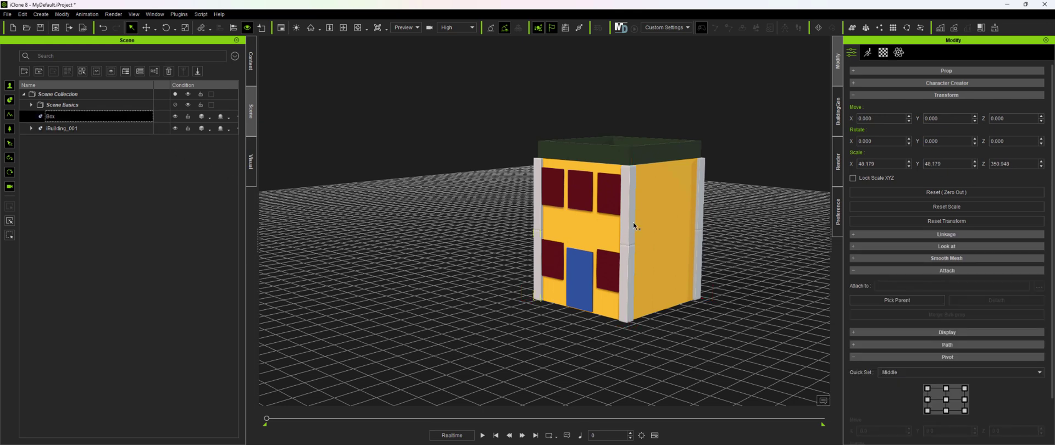
pyautogui.click(147, 28)
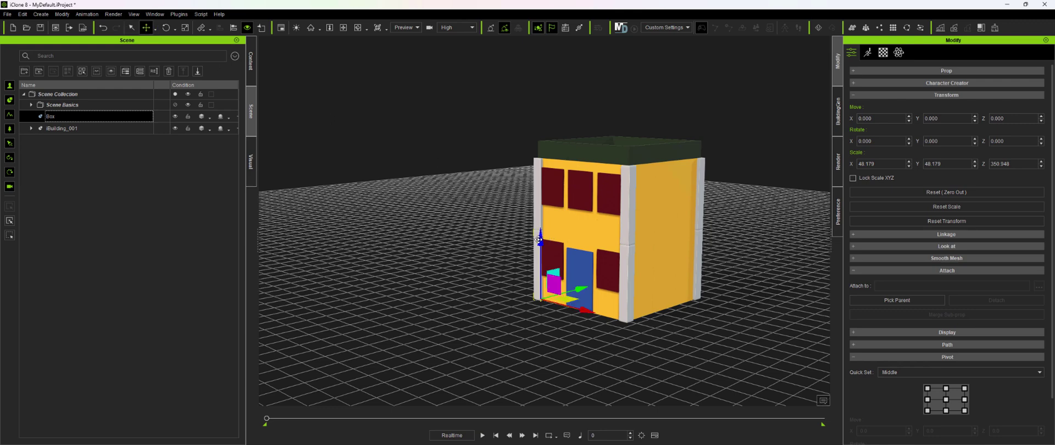
pyautogui.moveTo(541, 240); pyautogui.dragTo(542, 94)
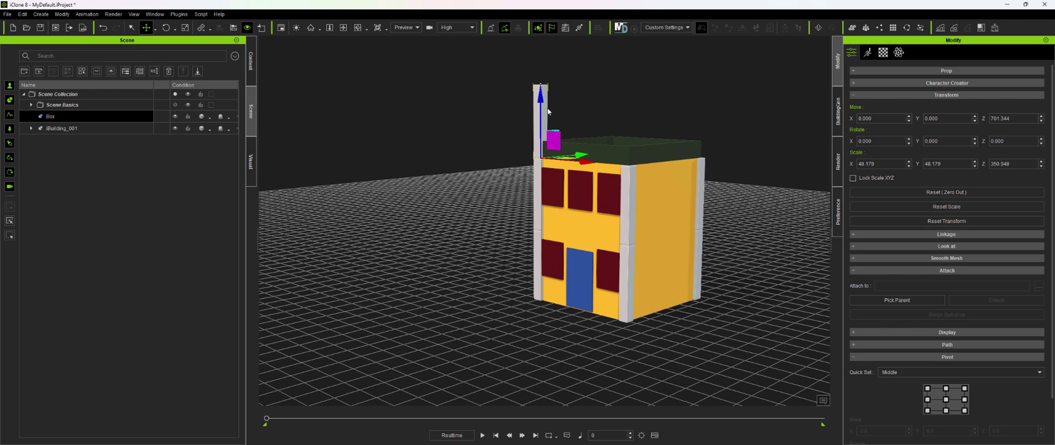
# - Scale the Box prop down to the roof trim's height, about 92 in Z, and return it to Z position 0
pyautogui.press('r')
pyautogui.moveTo(541, 97); pyautogui.dragTo(537, 210)
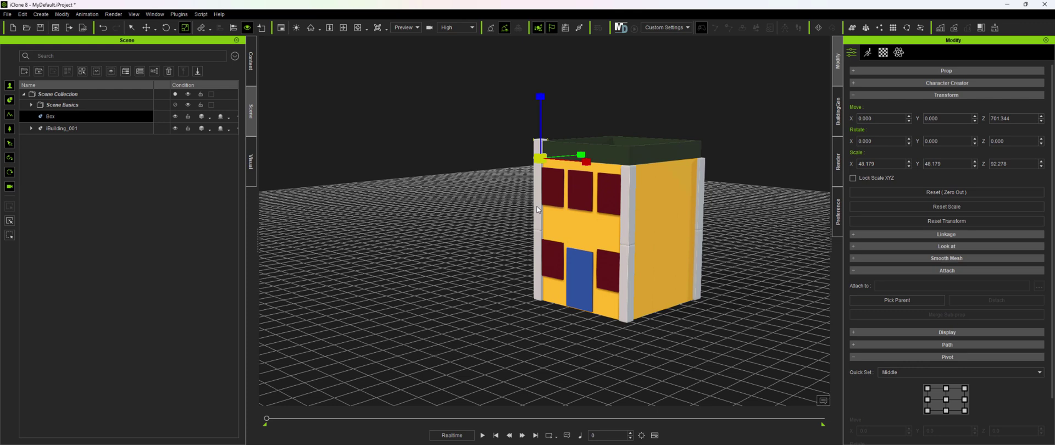
pyautogui.press('w')
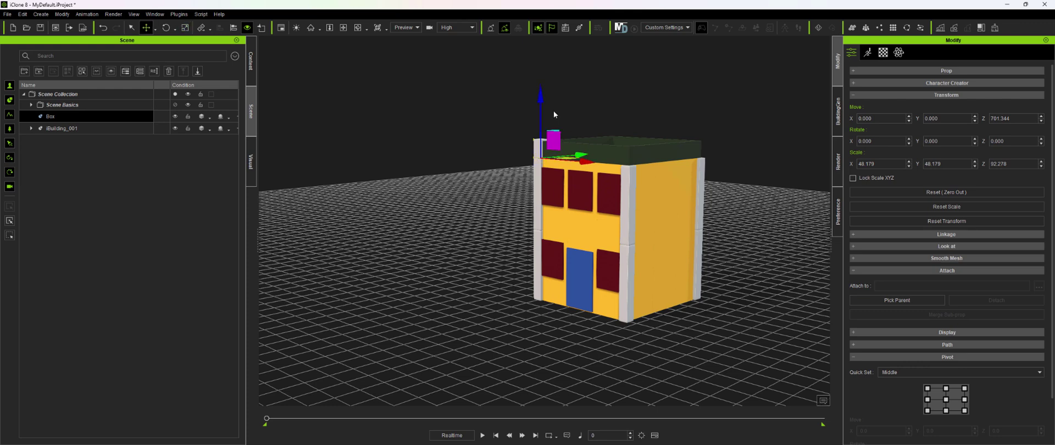
pyautogui.moveTo(544, 103); pyautogui.dragTo(534, 253)
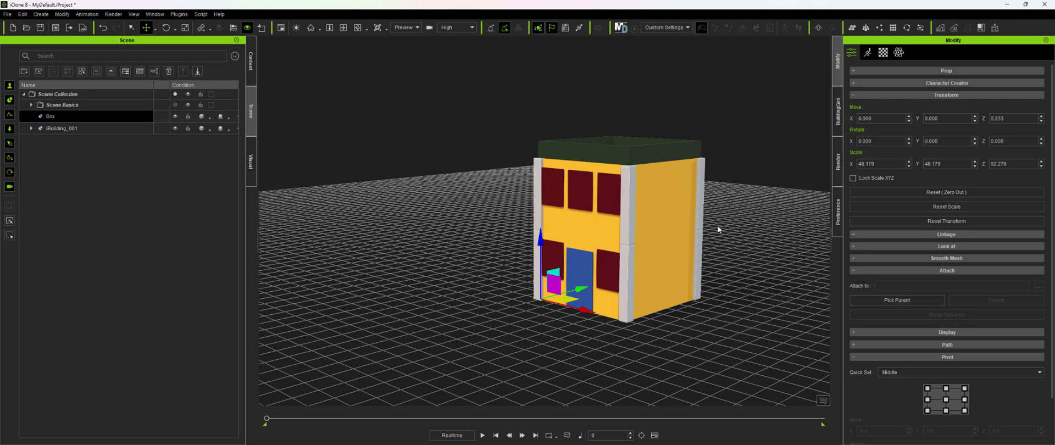
pyautogui.doubleClick(1008, 119)
pyautogui.write('0')
pyautogui.press('Return')
# - Delete the building from the scene and select the shortened Box prop
pyautogui.click(660, 254)
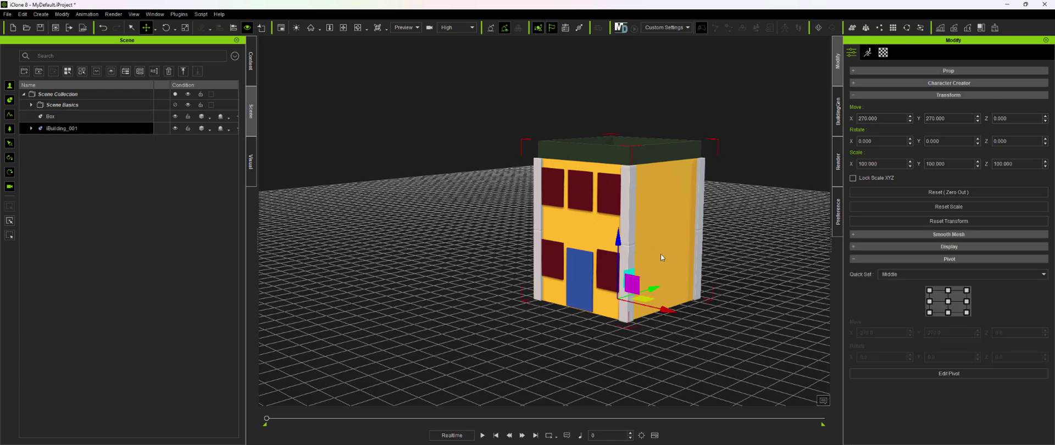
pyautogui.press('Delete')
pyautogui.click(544, 297)
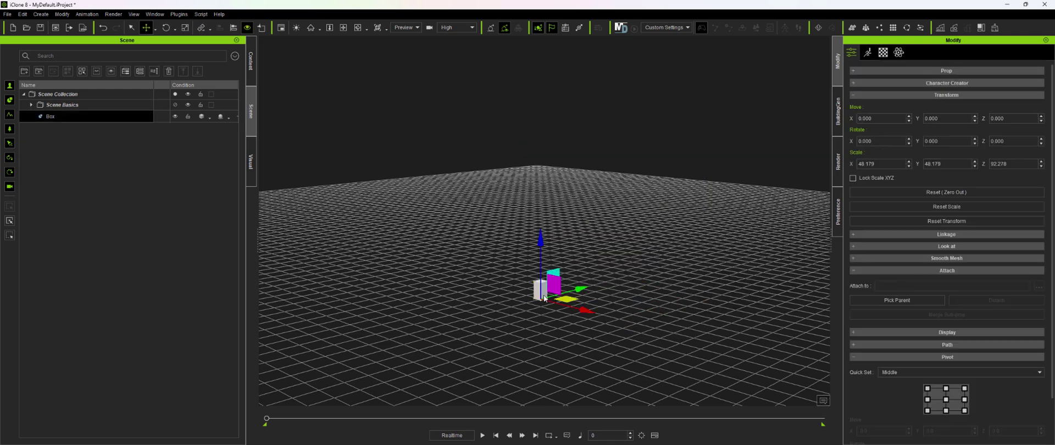
# - Save the prop as Pillar Short in the IC8 Custom library's BuildingGen Basics folder and delete it from the scene
pyautogui.click(253, 81)
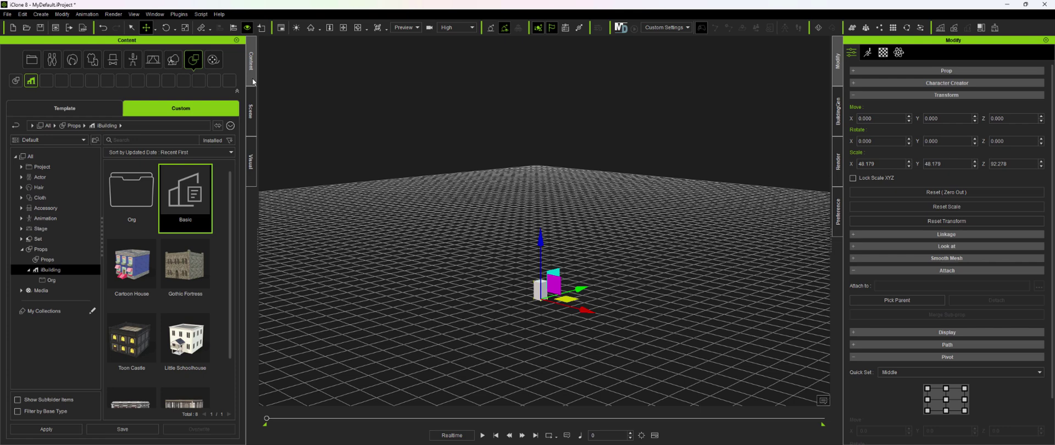
pyautogui.click(65, 140)
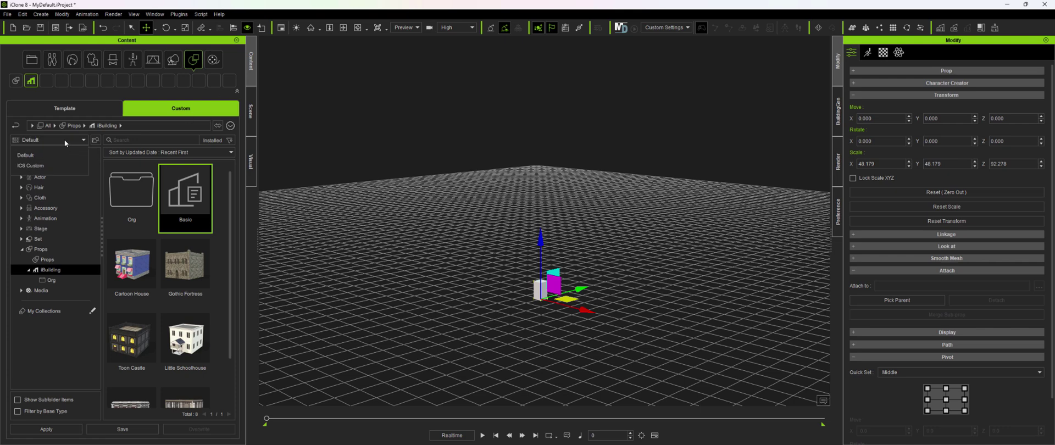
pyautogui.click(42, 166)
pyautogui.click(60, 280)
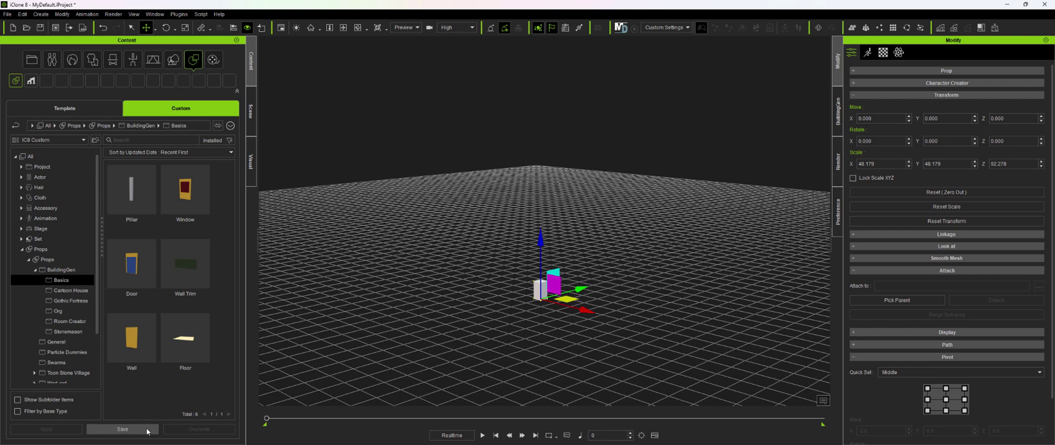
pyautogui.click(123, 429)
pyautogui.write('P')
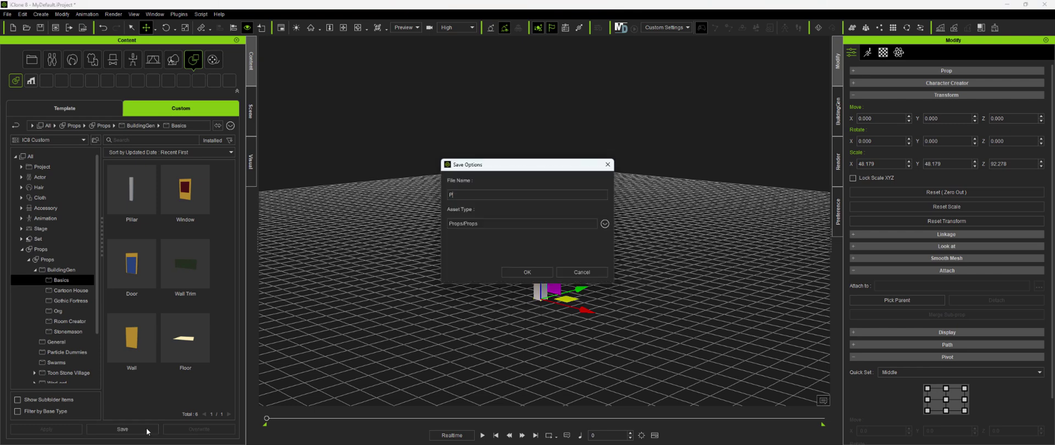
pyautogui.write('illar Short')
pyautogui.press('Return')
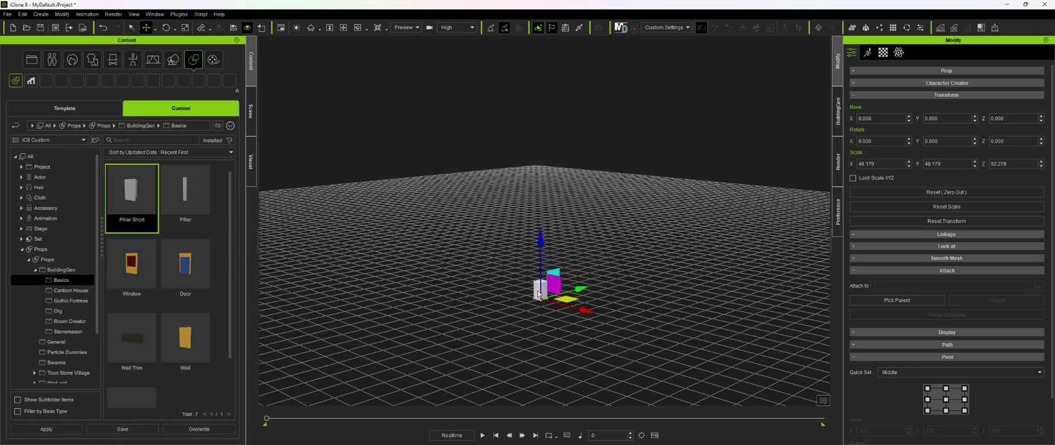
pyautogui.press('Delete')
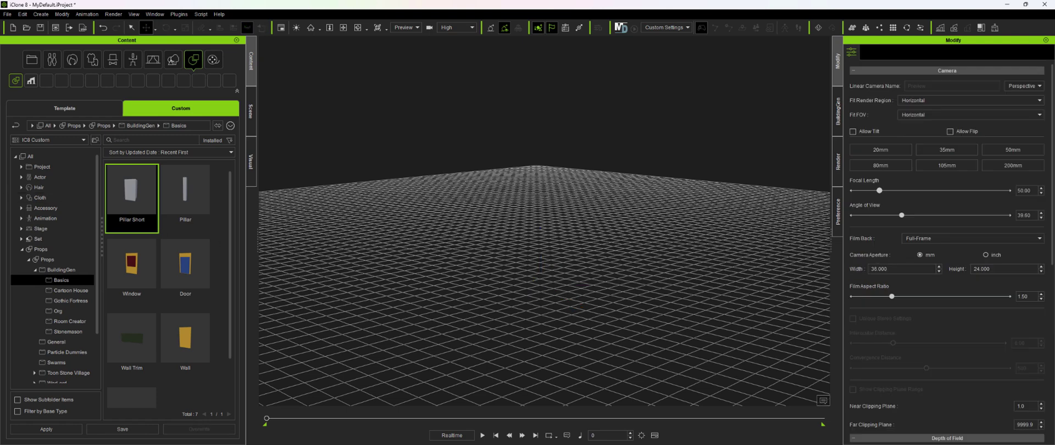
# - Add the Pillar Short prop to the BuildingGen Packager's parts as a Pillar type for the top level only
pyautogui.moveTo(504, 113); pyautogui.dragTo(593, 81)
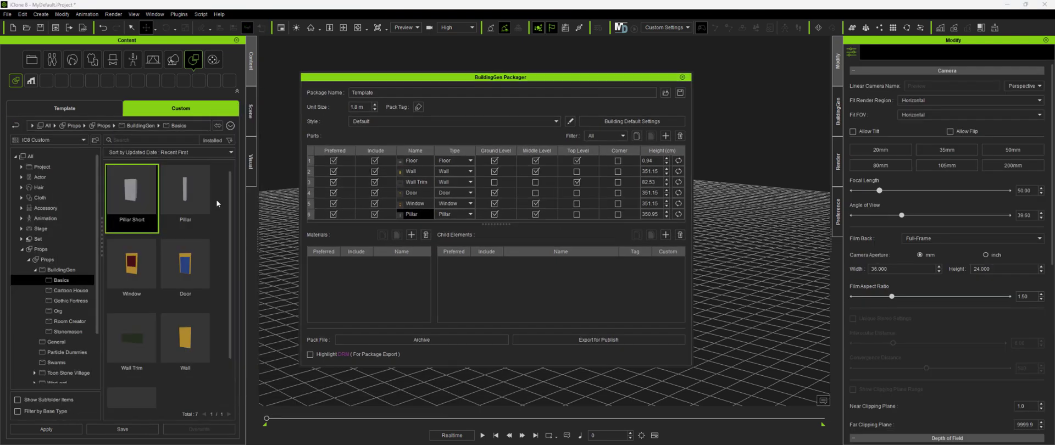
pyautogui.moveTo(137, 201); pyautogui.dragTo(432, 214)
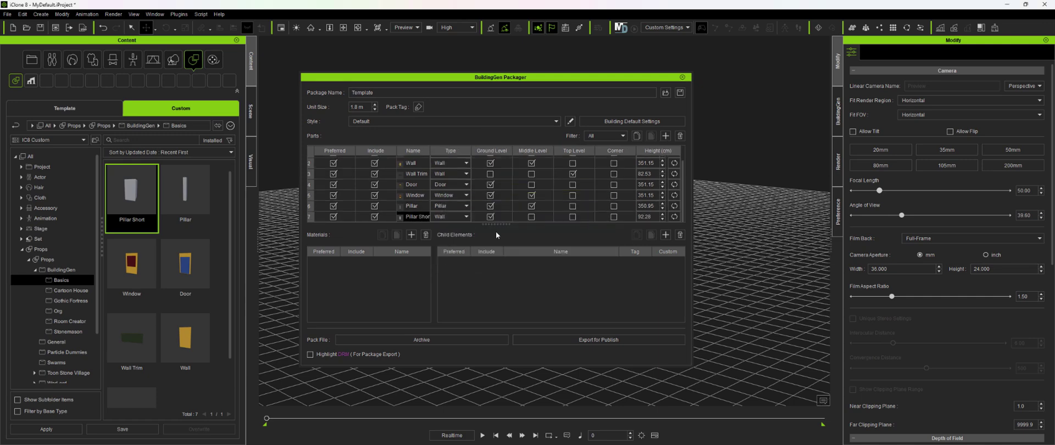
pyautogui.click(572, 217)
pyautogui.click(462, 216)
# - Save the package with the short pillar part over Basic.iBuildingConfig and move the packager out of the way
pyautogui.click(680, 93)
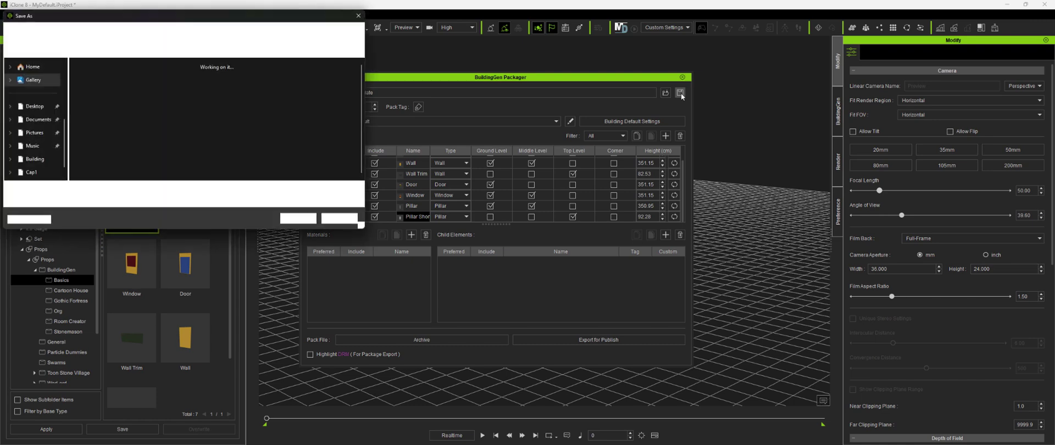
pyautogui.click(193, 89)
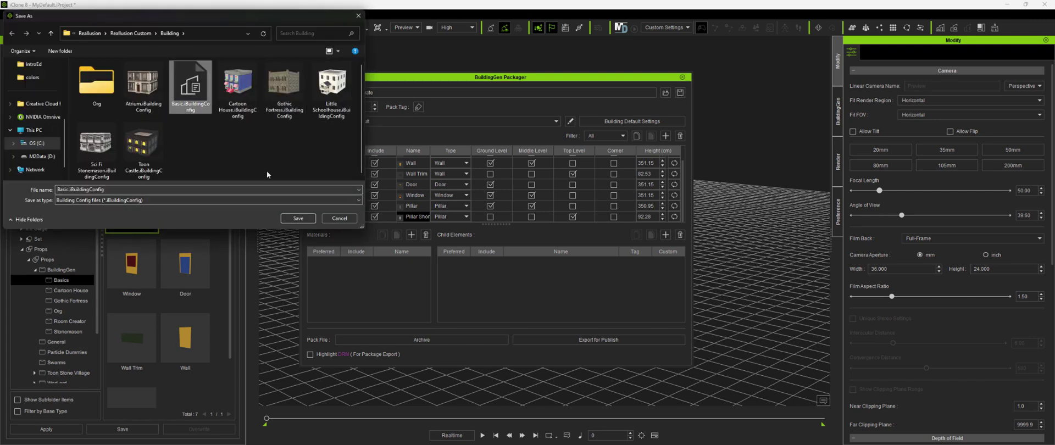
pyautogui.click(299, 218)
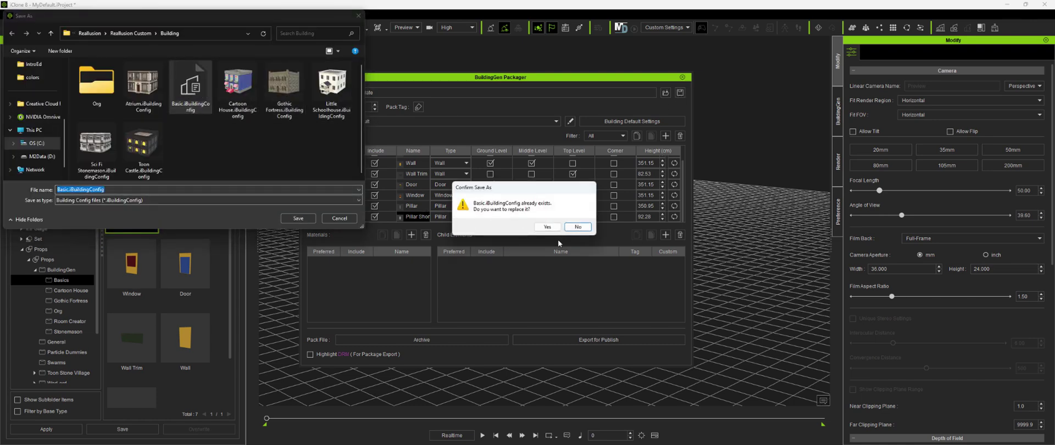
pyautogui.click(547, 227)
pyautogui.moveTo(572, 85); pyautogui.dragTo(3, 95)
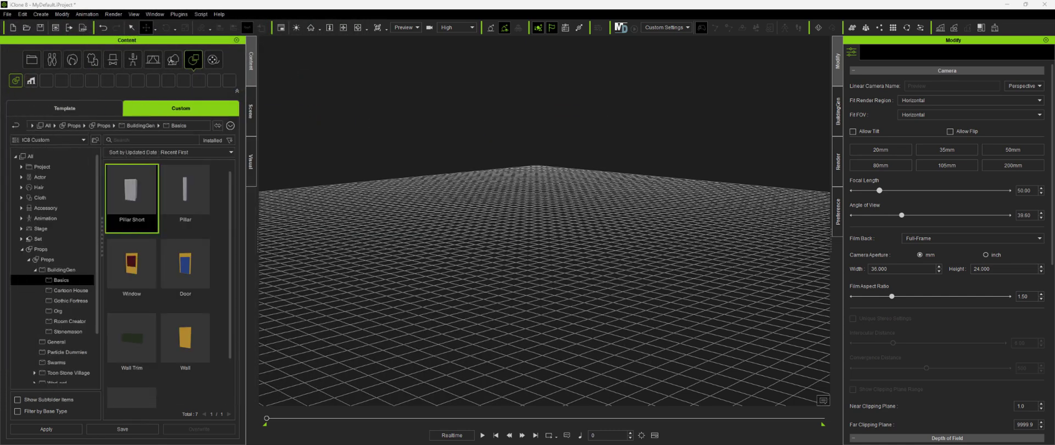
# - Build a two-level, 3 x 3 unit building from the updated Basic package in the Default library's iBuilding folder
pyautogui.click(41, 140)
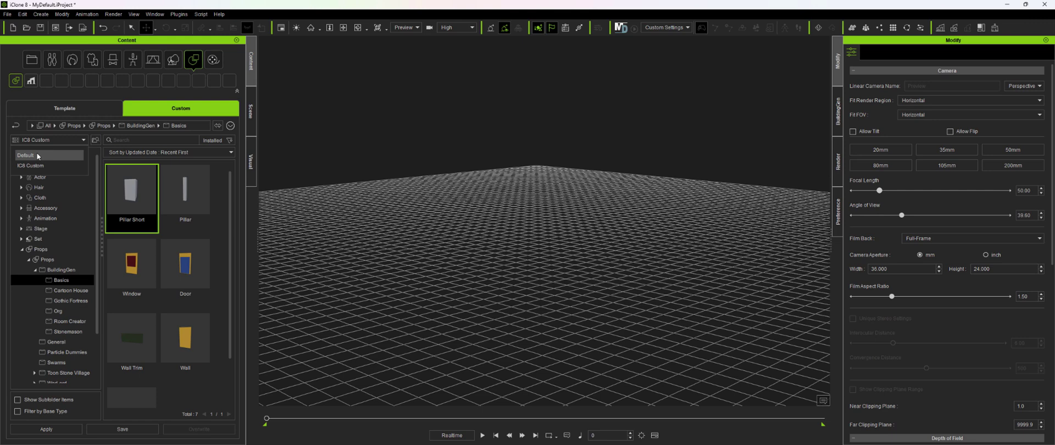
pyautogui.click(36, 153)
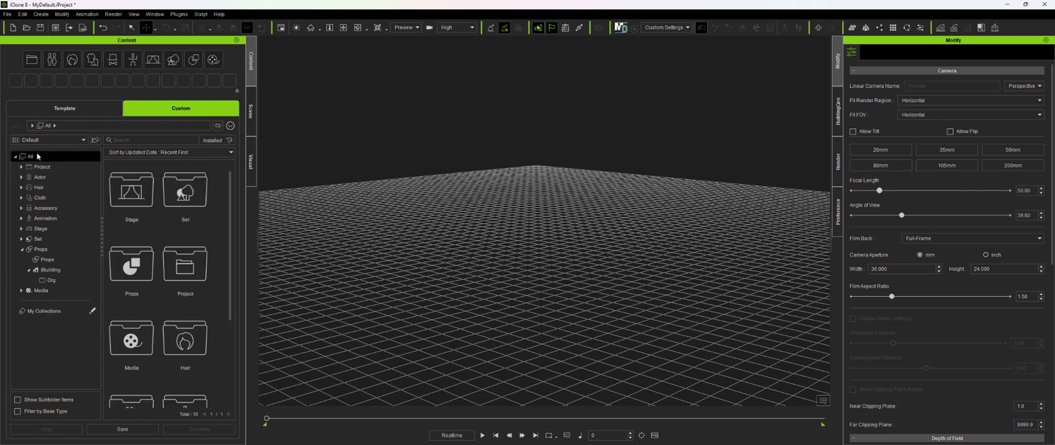
pyautogui.click(55, 269)
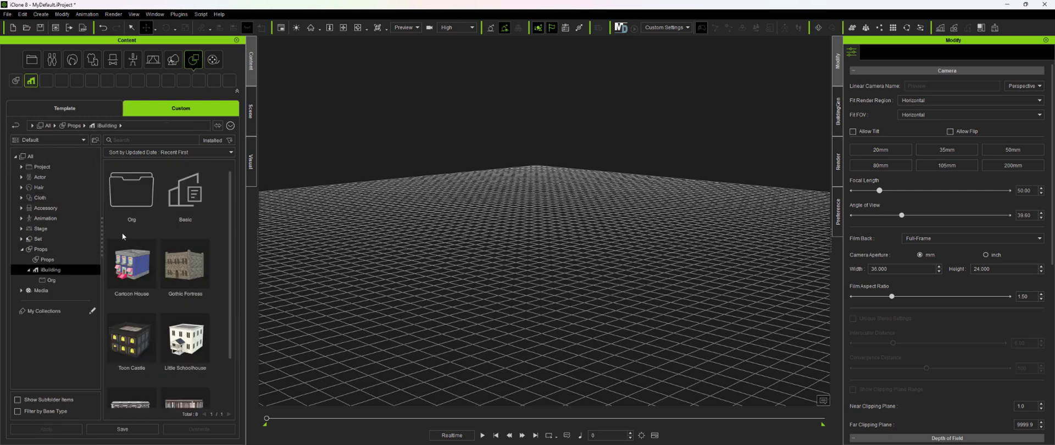
pyautogui.doubleClick(185, 192)
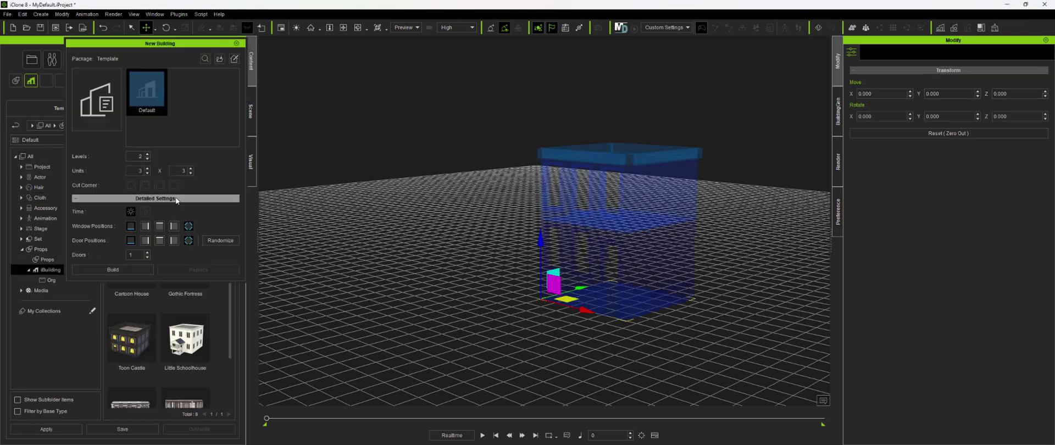
pyautogui.click(123, 268)
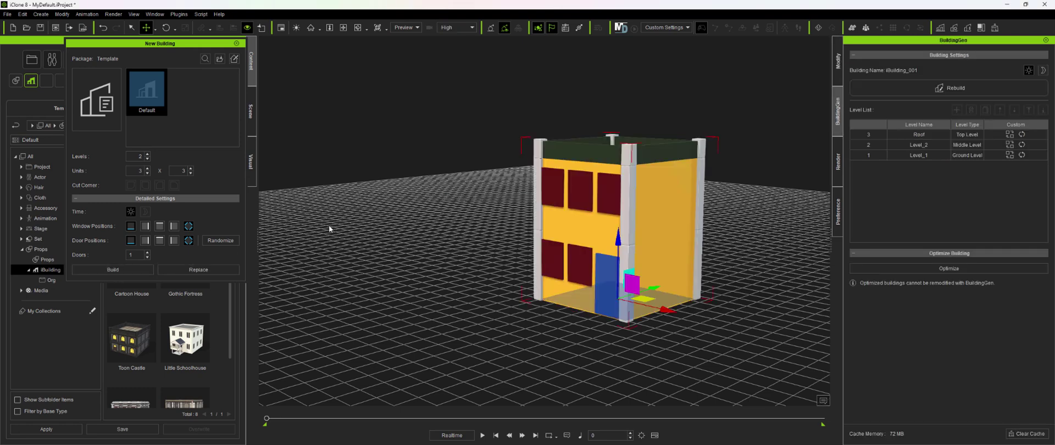
# - Extend the new building's windows to all sides and inspect the short pillars around its roof
pyautogui.click(187, 241)
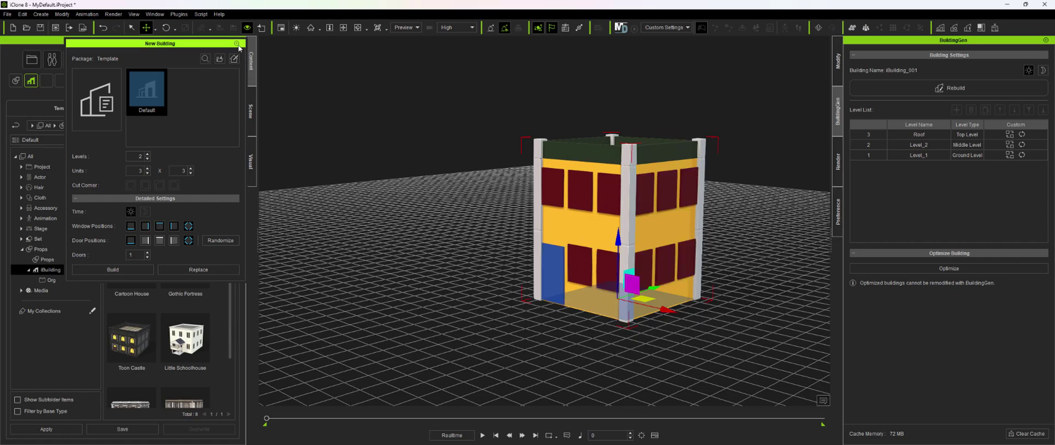
pyautogui.click(237, 43)
pyautogui.click(357, 27)
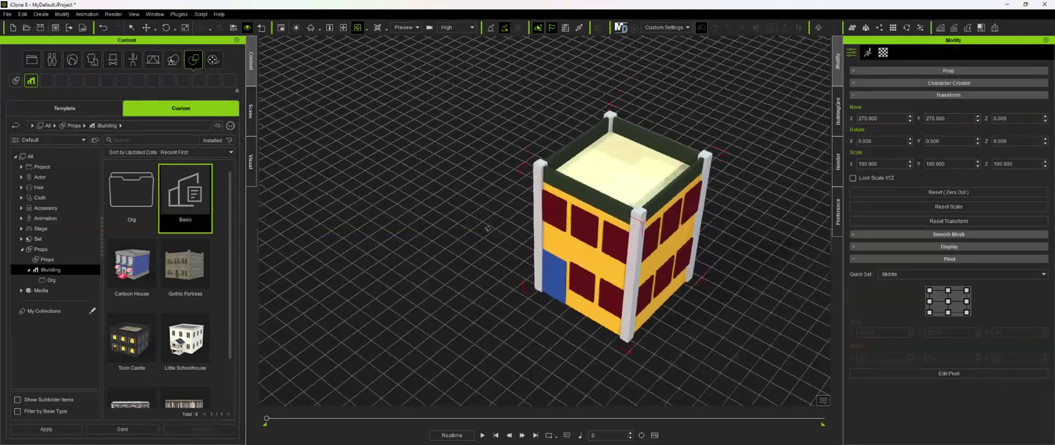
pyautogui.moveTo(646, 126); pyautogui.dragTo(477, 125)
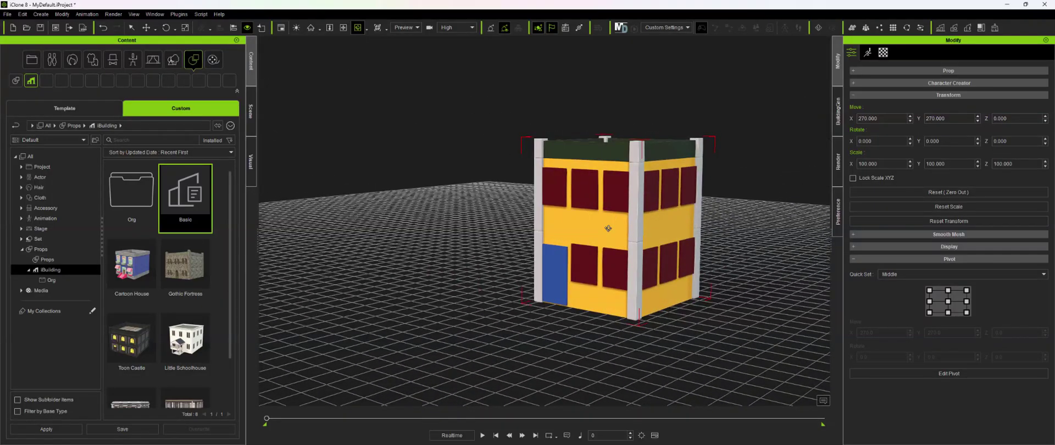
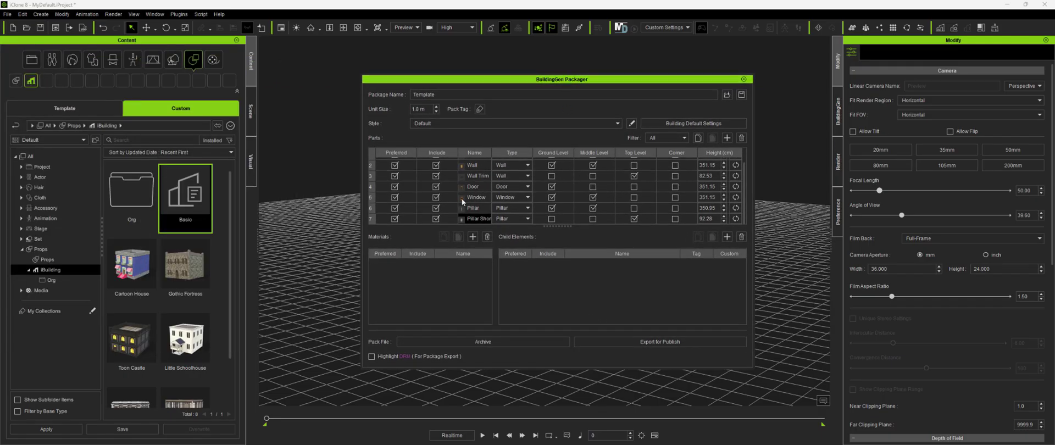
# - Add a second style named No Windows to the package's Style List
pyautogui.click(632, 123)
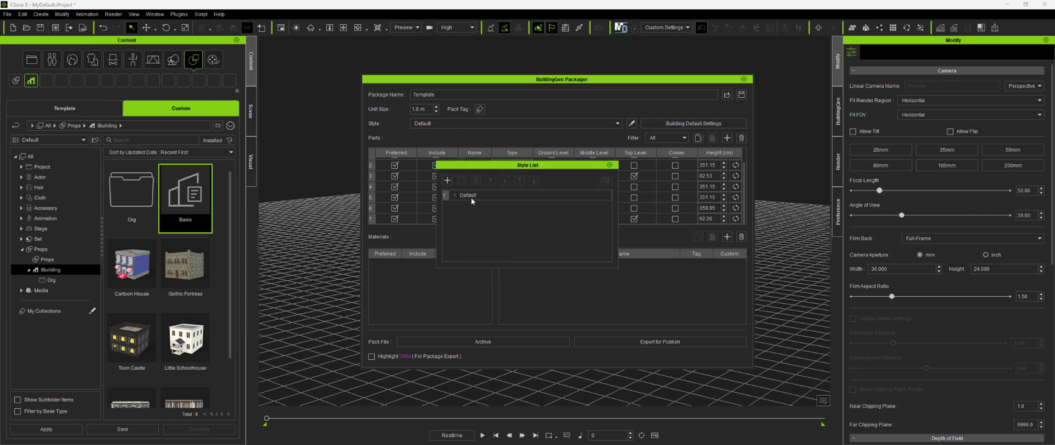
pyautogui.click(448, 181)
pyautogui.doubleClick(467, 206)
pyautogui.write('No Win')
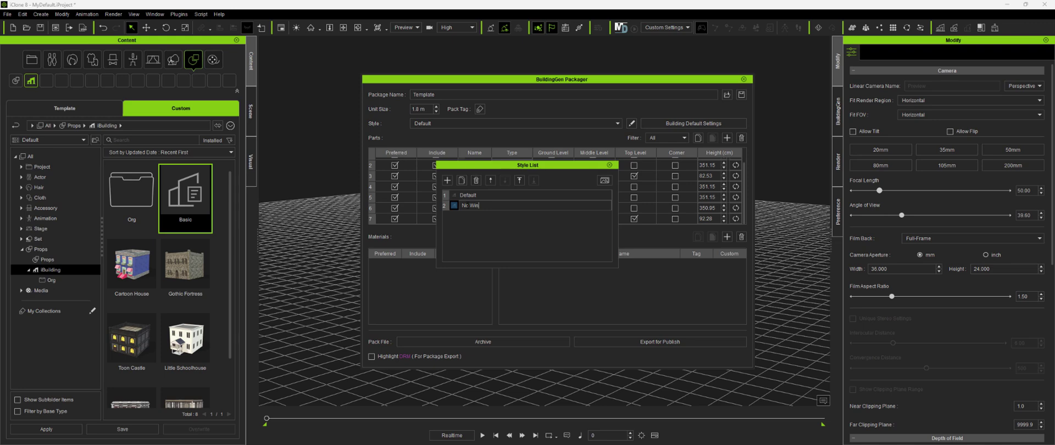
pyautogui.write('dows')
pyautogui.click(496, 224)
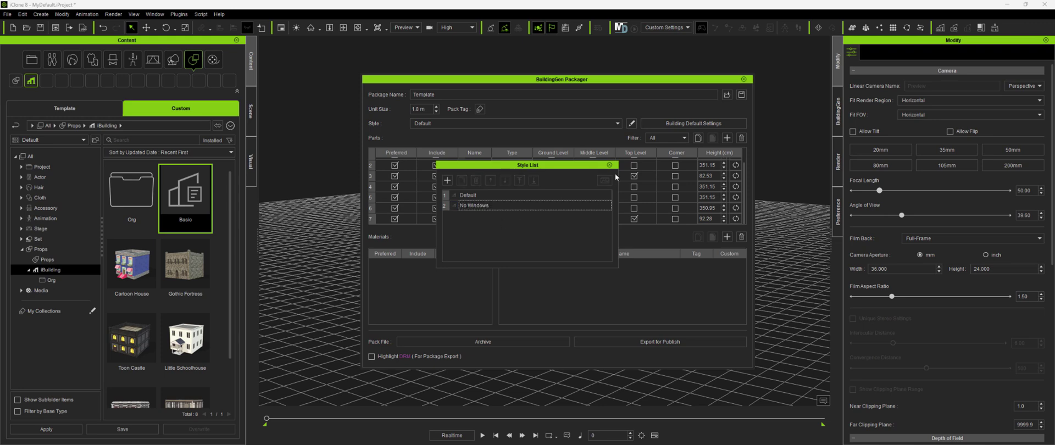
pyautogui.click(608, 164)
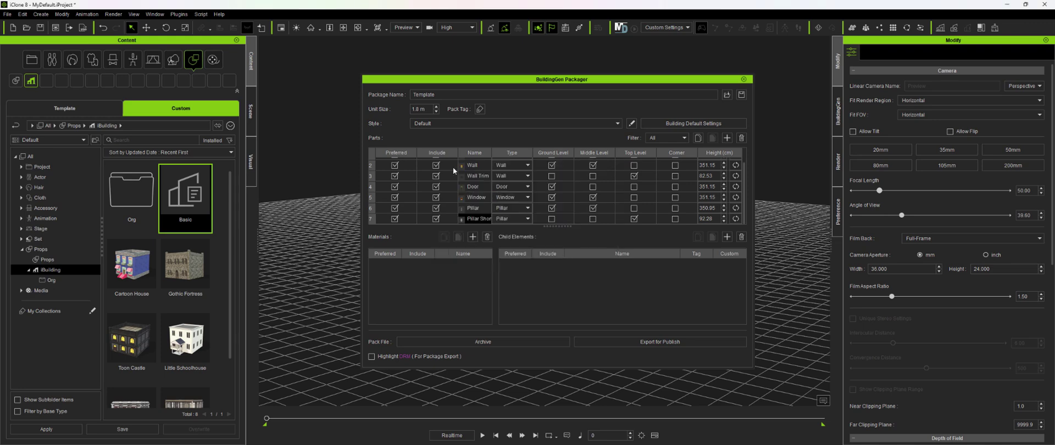
# - Compare the parts lists of the No Windows and Default styles, ending on the Default style
pyautogui.click(437, 123)
pyautogui.click(434, 136)
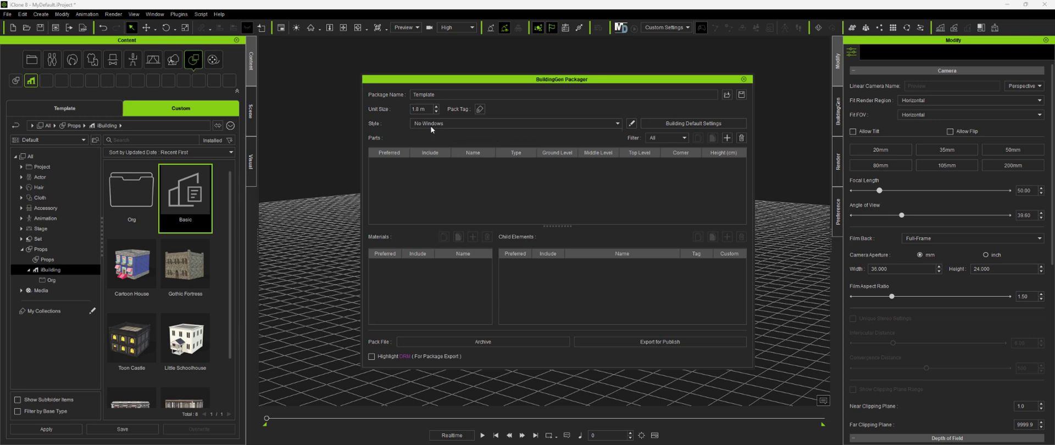
pyautogui.click(432, 126)
pyautogui.click(430, 131)
pyautogui.click(432, 124)
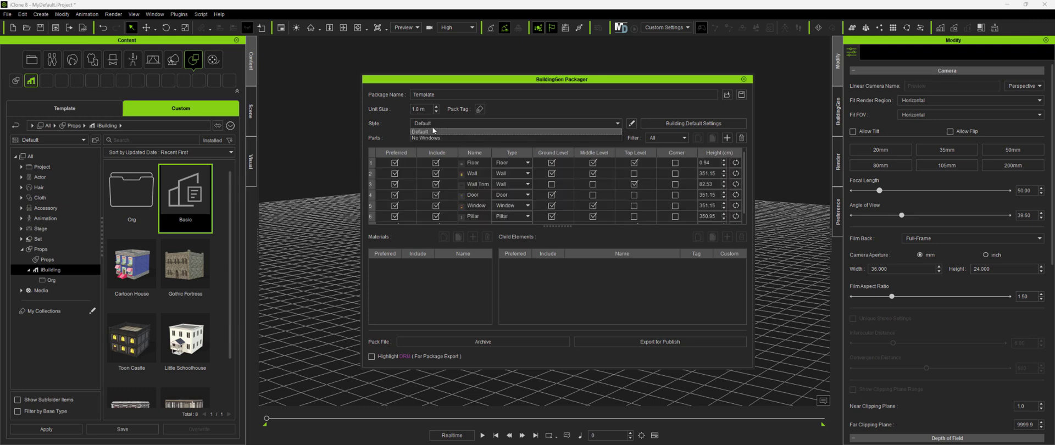
pyautogui.click(433, 138)
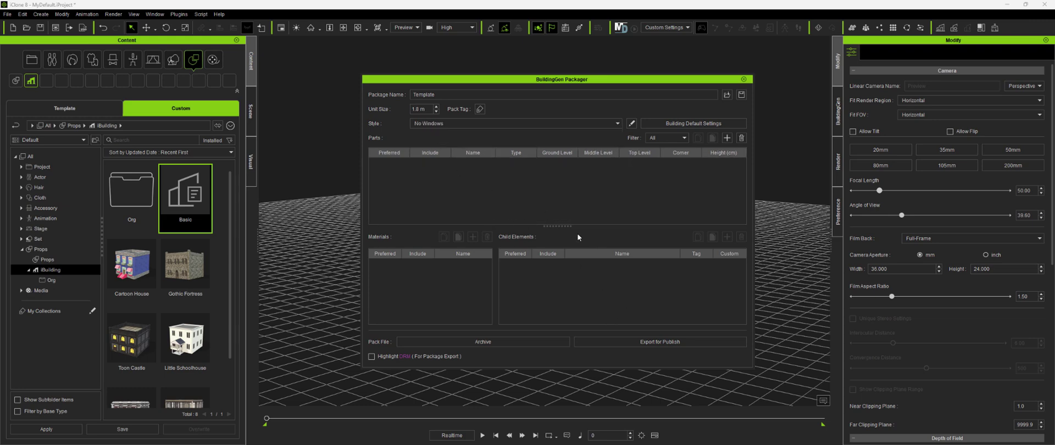
pyautogui.click(440, 122)
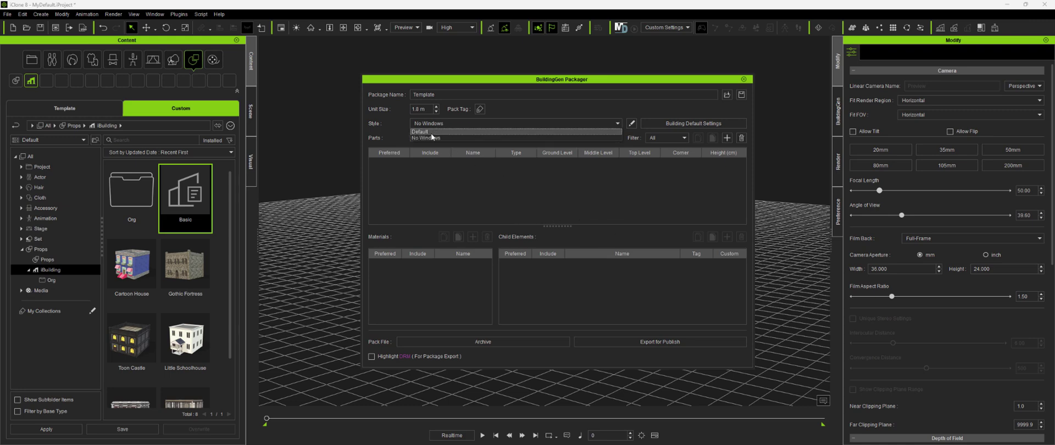
pyautogui.click(431, 134)
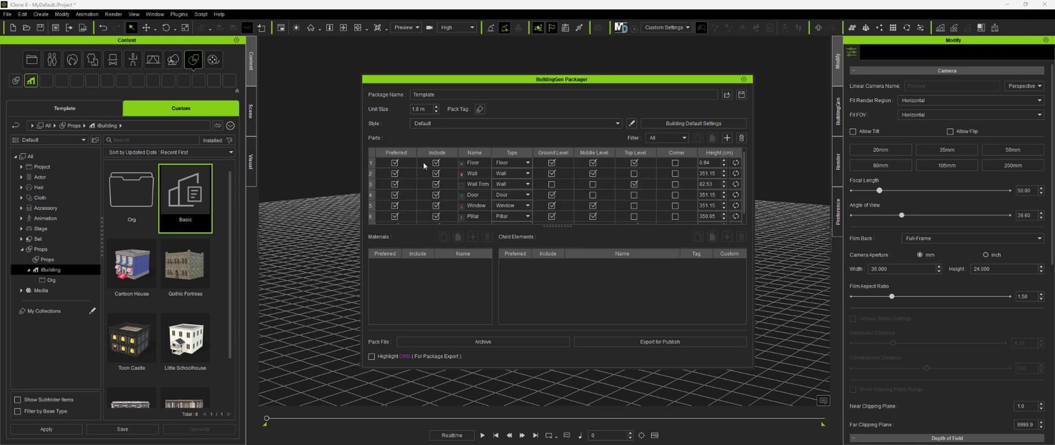
# - Copy all parts of the Default style, from Floor through Pillar Short, into the No Windows style
pyautogui.click(425, 163)
pyautogui.scroll(-1, 427, 163)
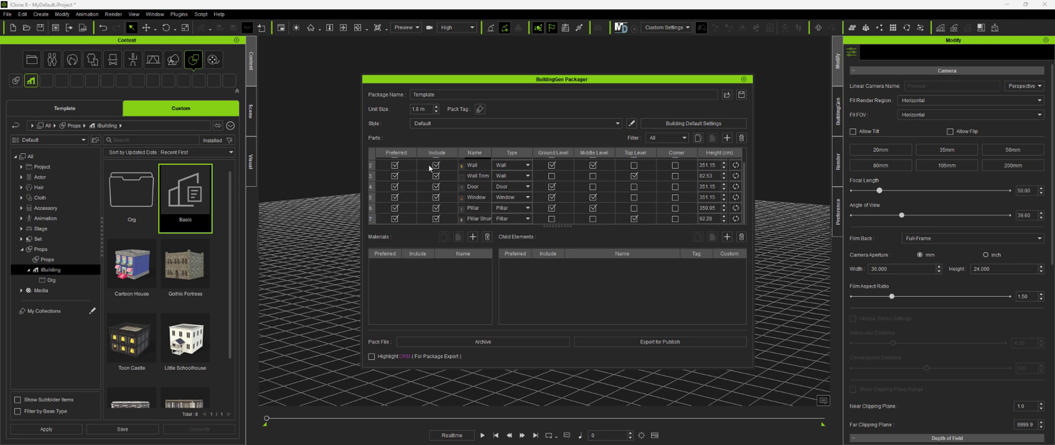
pyautogui.click(423, 221)
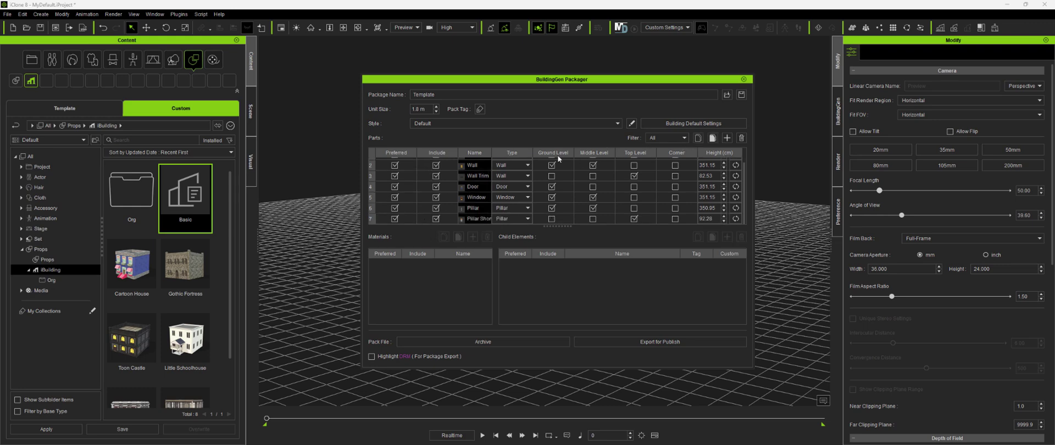
pyautogui.click(438, 122)
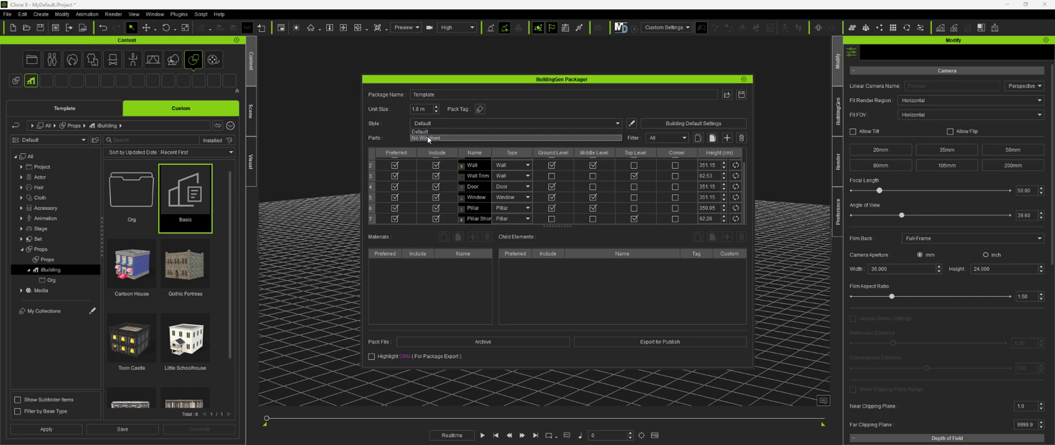
pyautogui.click(427, 136)
pyautogui.click(712, 138)
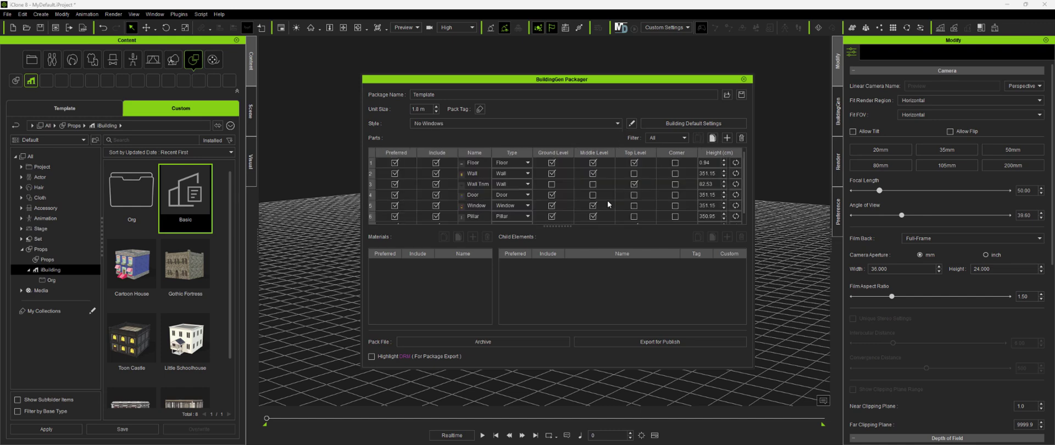
# - Delete the Window part from the No Windows style and save the package over Basic.iBuildingConfig
pyautogui.click(483, 206)
pyautogui.click(741, 138)
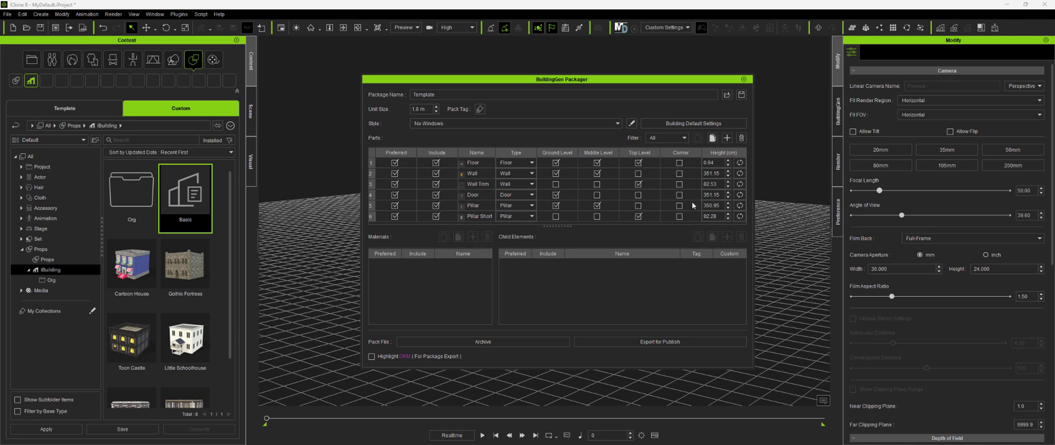
pyautogui.click(741, 95)
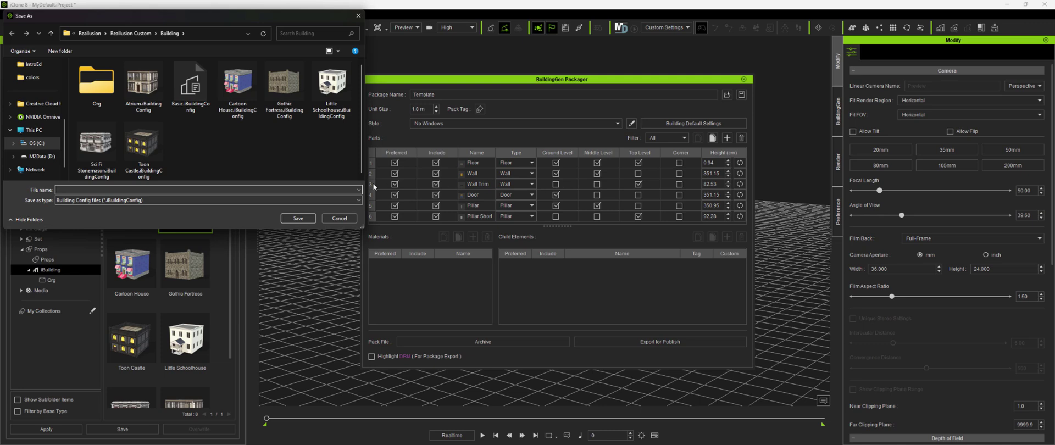
pyautogui.click(191, 102)
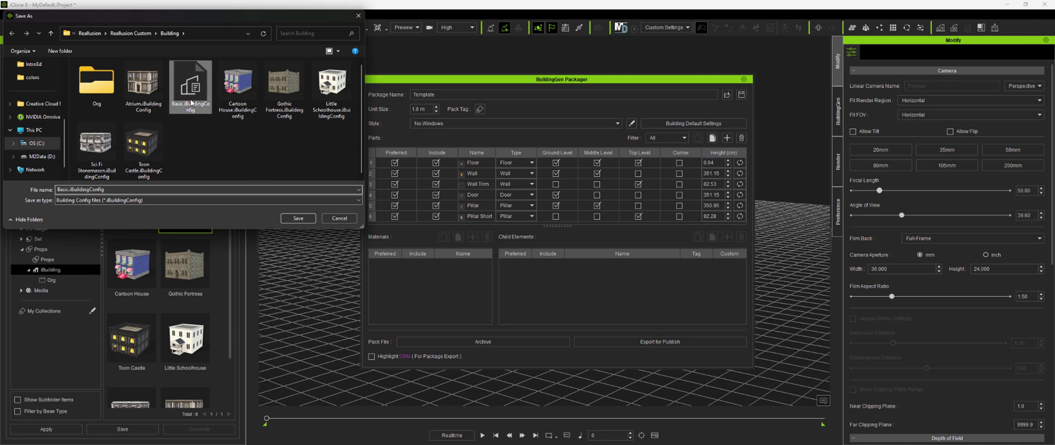
pyautogui.click(297, 220)
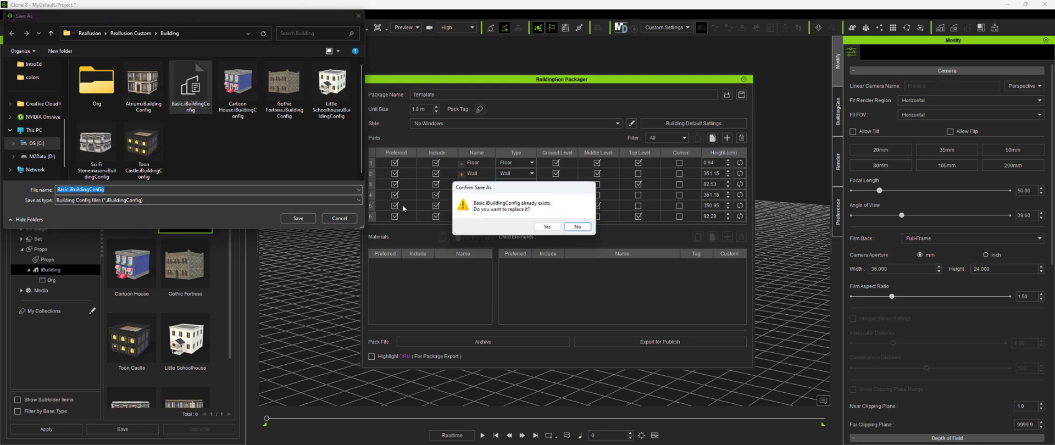
pyautogui.click(547, 227)
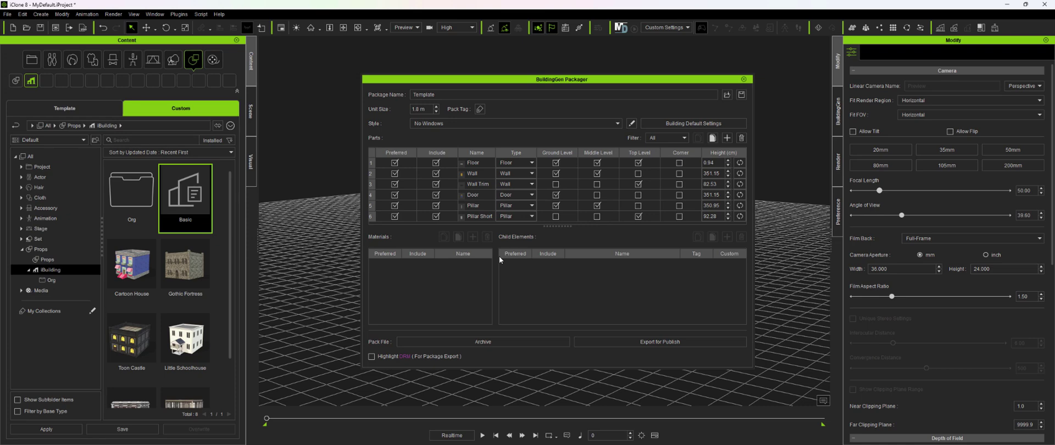
# - Build a two-level, 3 x 3 unit building from the updated Basic package in the No Windows style
pyautogui.moveTo(664, 79); pyautogui.dragTo(337, 129)
pyautogui.click(417, 128)
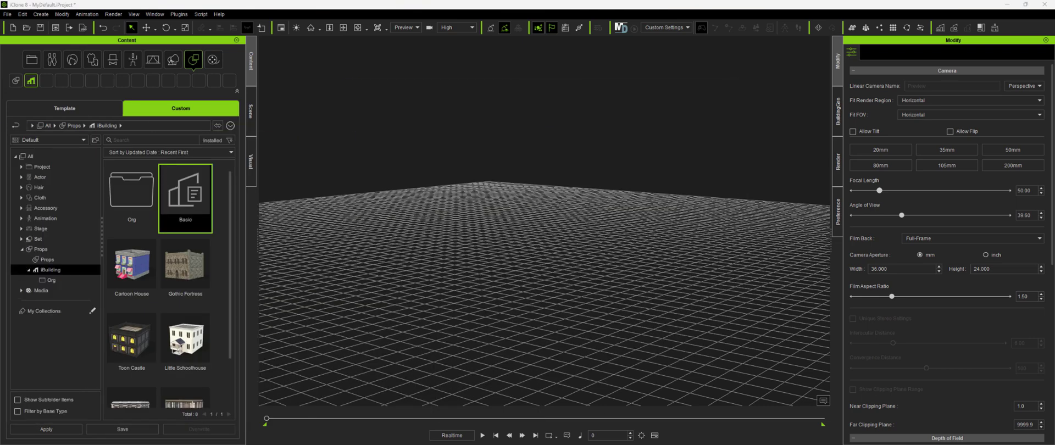
pyautogui.doubleClick(184, 206)
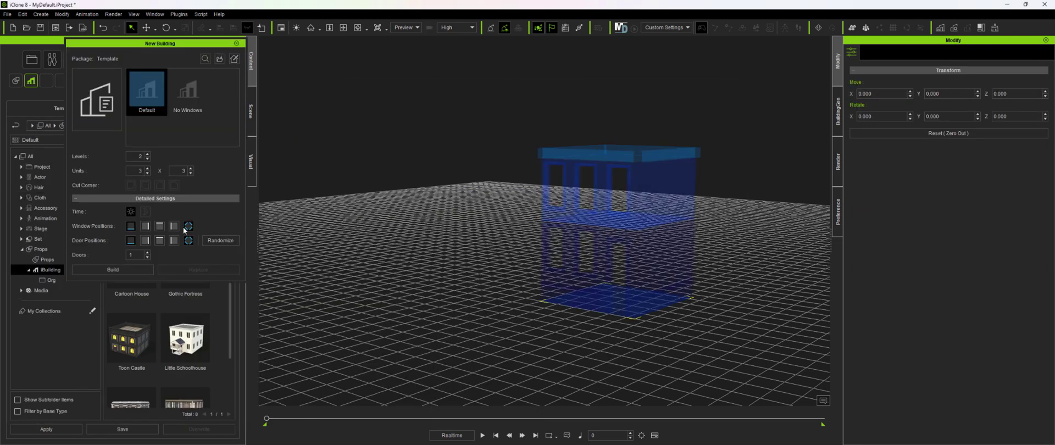
pyautogui.moveTo(171, 44); pyautogui.dragTo(202, 38)
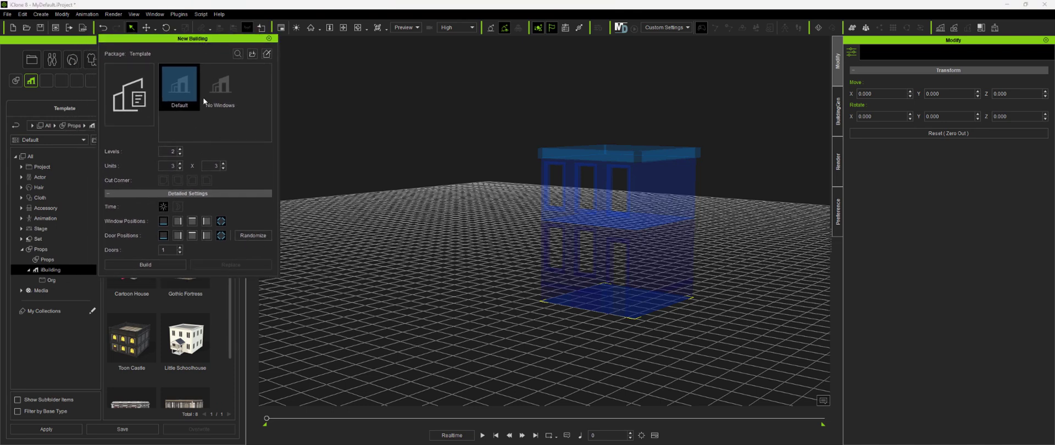
pyautogui.click(220, 103)
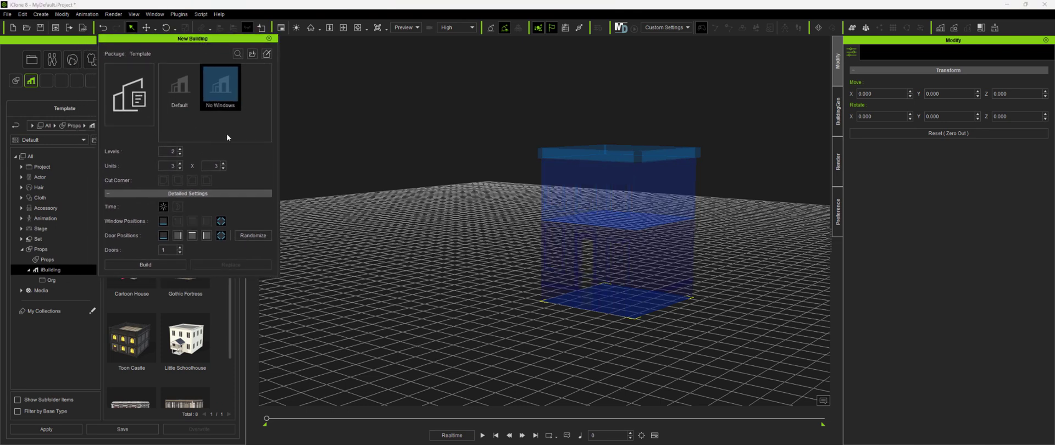
pyautogui.click(154, 266)
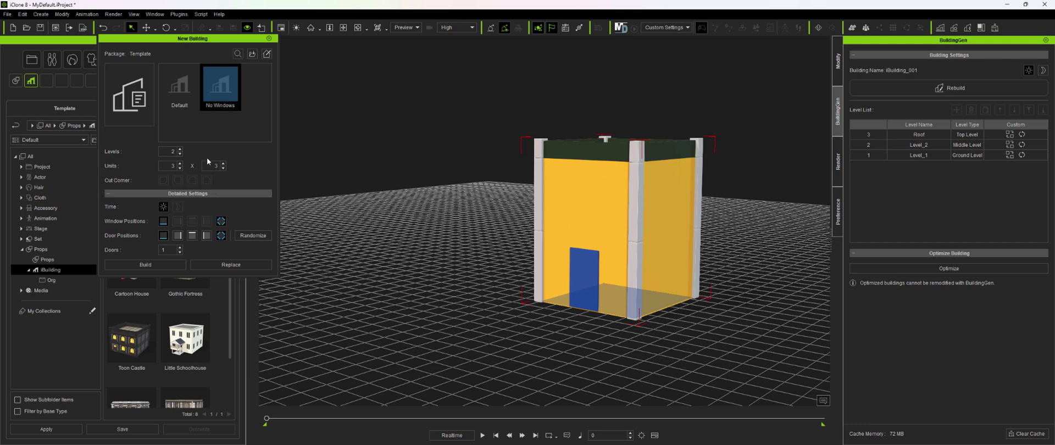
# - Replace the building with a Default style version, and replace that with a No Windows style version
pyautogui.click(180, 87)
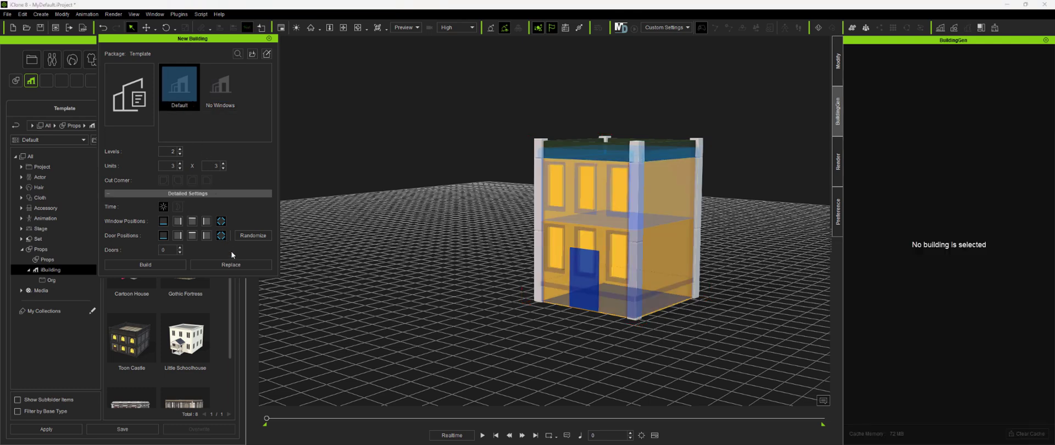
pyautogui.click(233, 267)
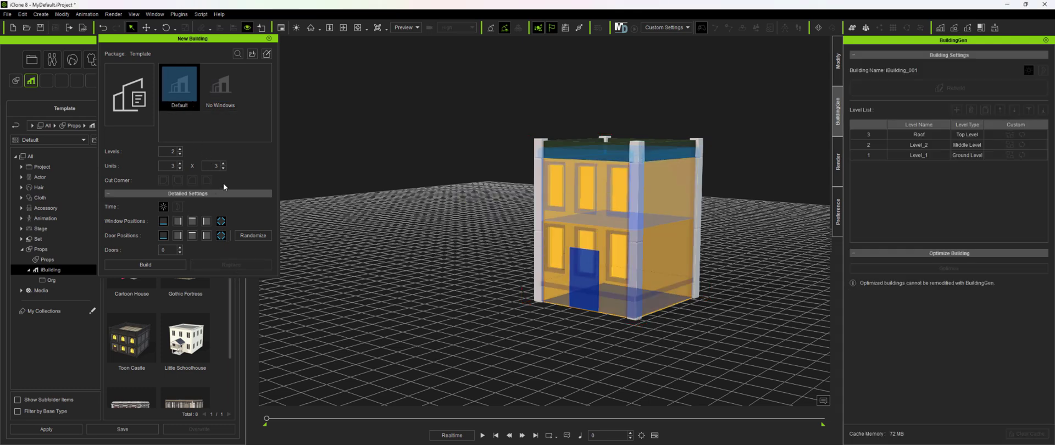
pyautogui.click(222, 108)
pyautogui.click(247, 265)
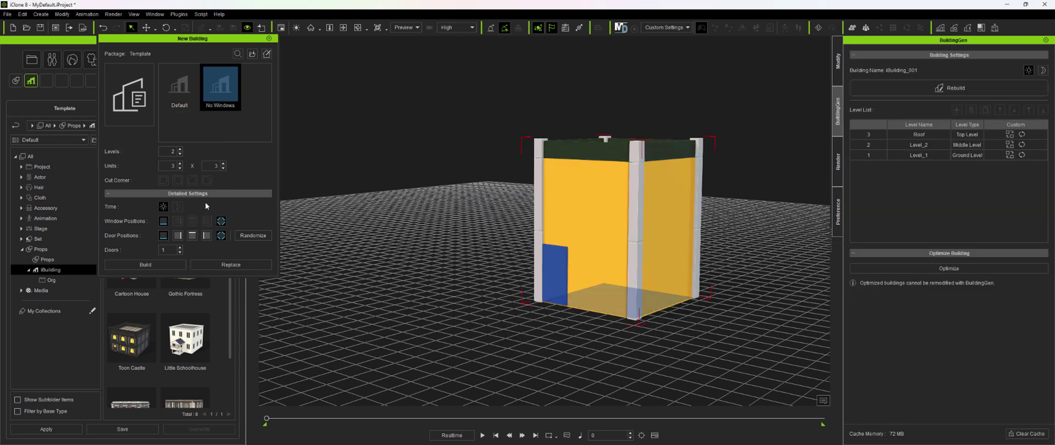
# - Regenerate the No Windows building with a randomized door position, and delete it from the scene
pyautogui.click(240, 237)
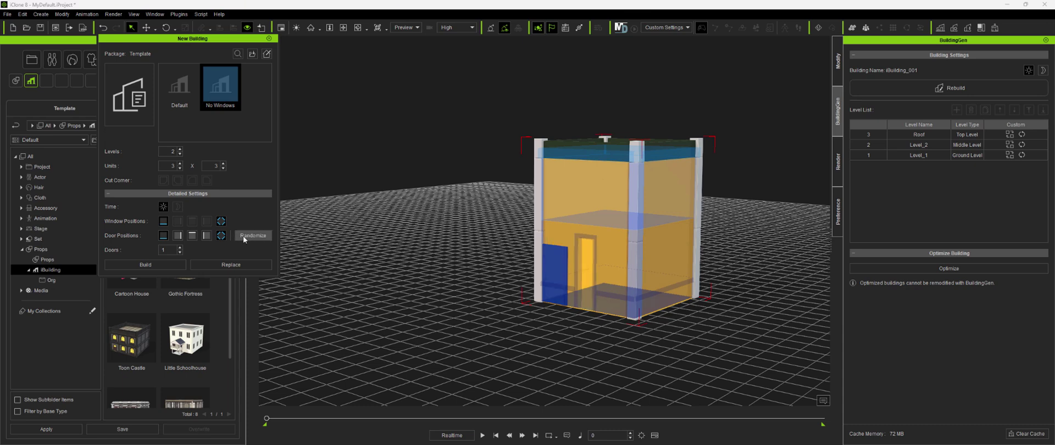
pyautogui.click(234, 265)
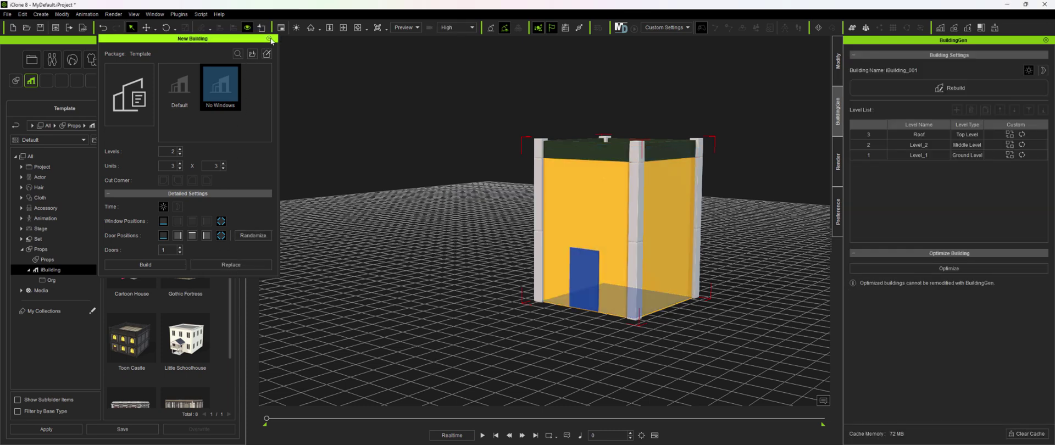
pyautogui.click(268, 39)
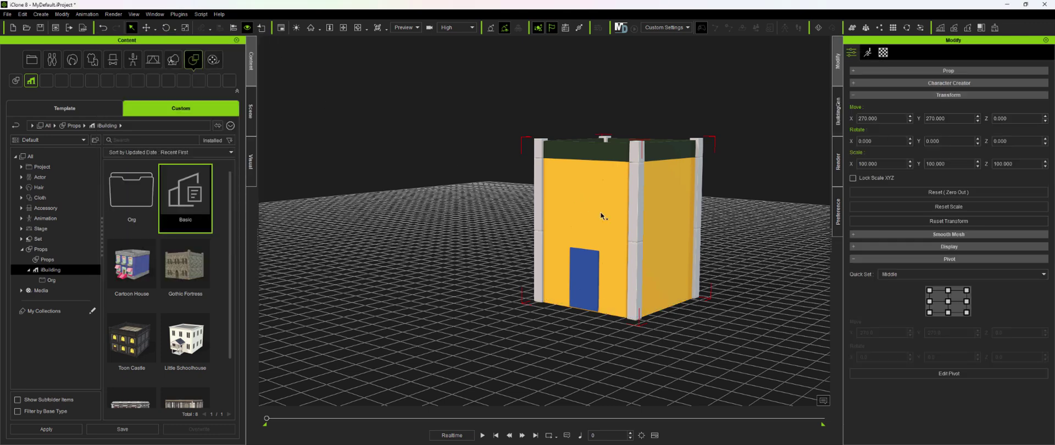
pyautogui.press('Delete')
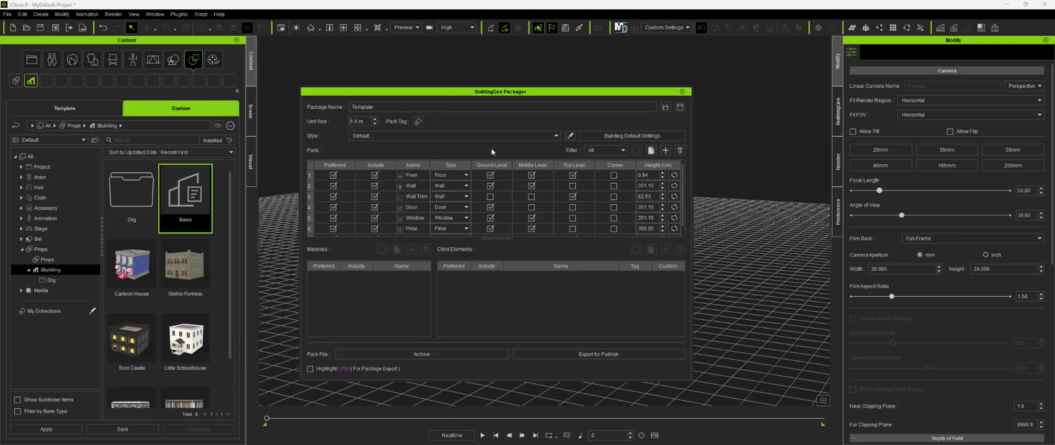
# - Add a third style named First Floor to the package's Style List
pyautogui.click(570, 136)
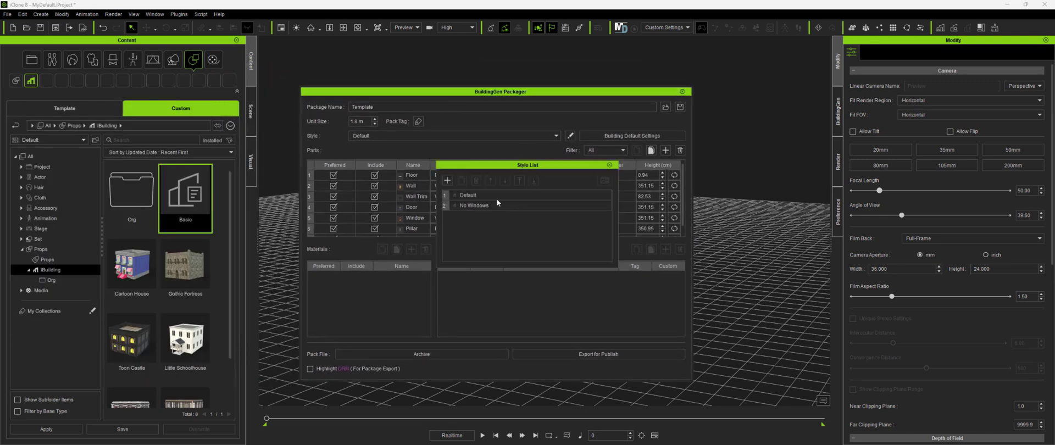
pyautogui.click(447, 182)
pyautogui.doubleClick(473, 215)
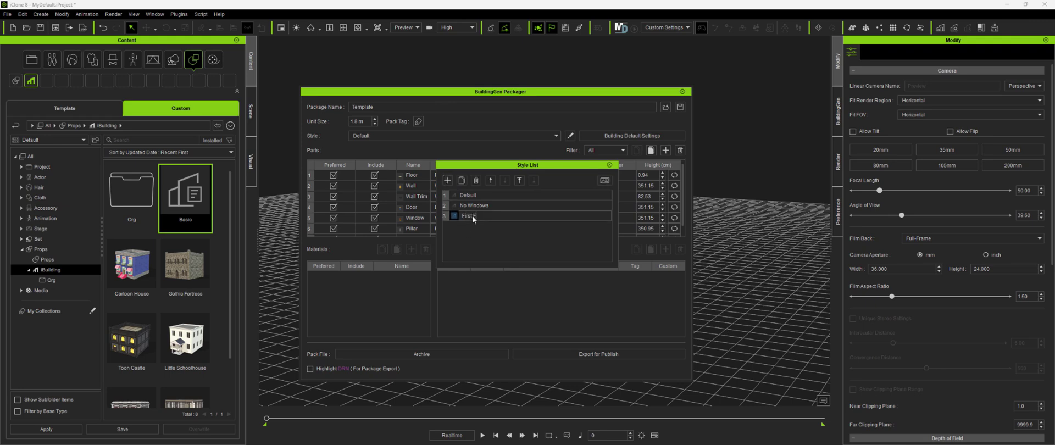
pyautogui.click(486, 245)
pyautogui.click(609, 165)
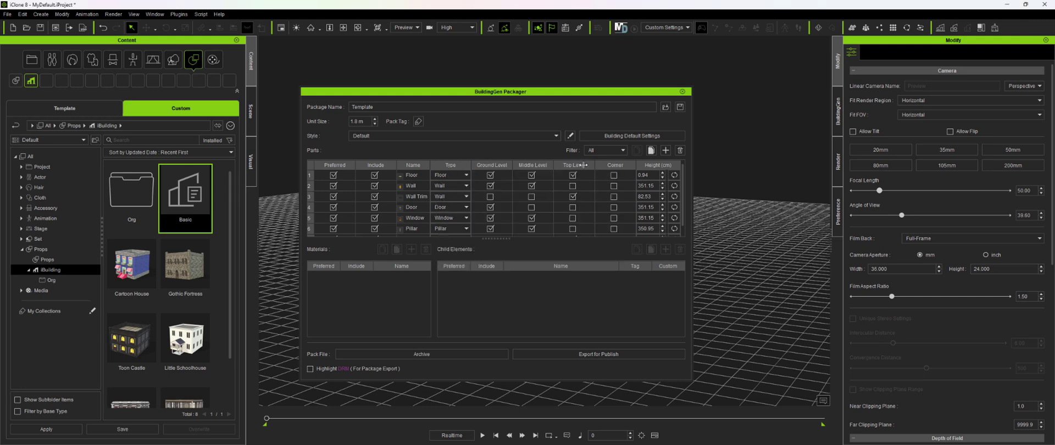
# - Paste the copied parts into the First Floor style and exclude its Window part from the ground level
pyautogui.click(379, 136)
pyautogui.click(367, 155)
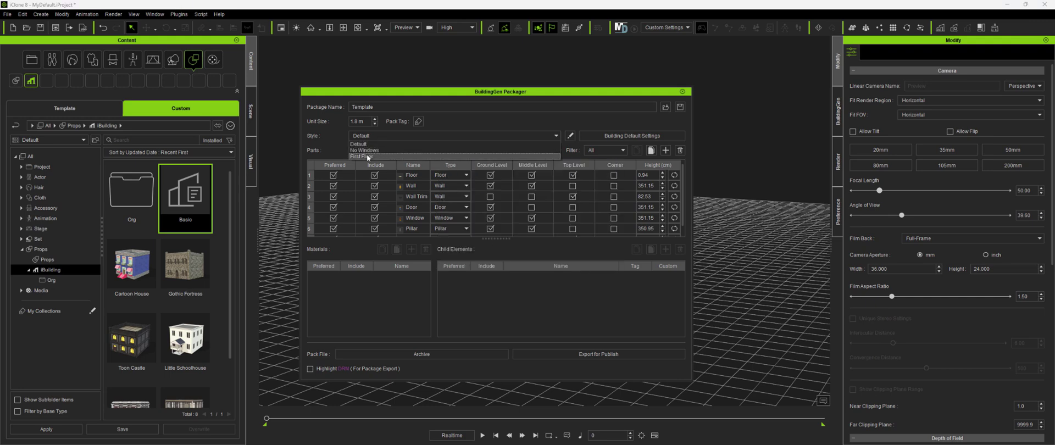
pyautogui.click(652, 151)
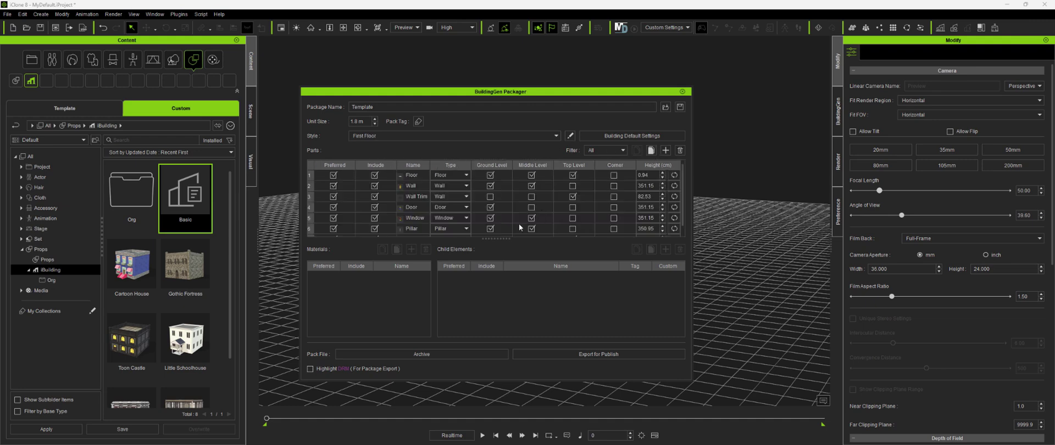
pyautogui.click(490, 218)
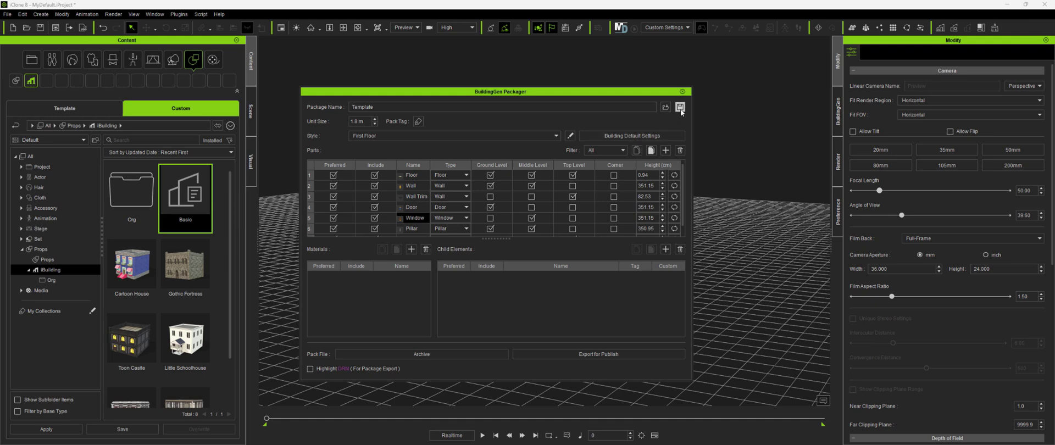
# - Save the package with the First Floor style over the existing Basic.iBuildingConfig
pyautogui.click(190, 87)
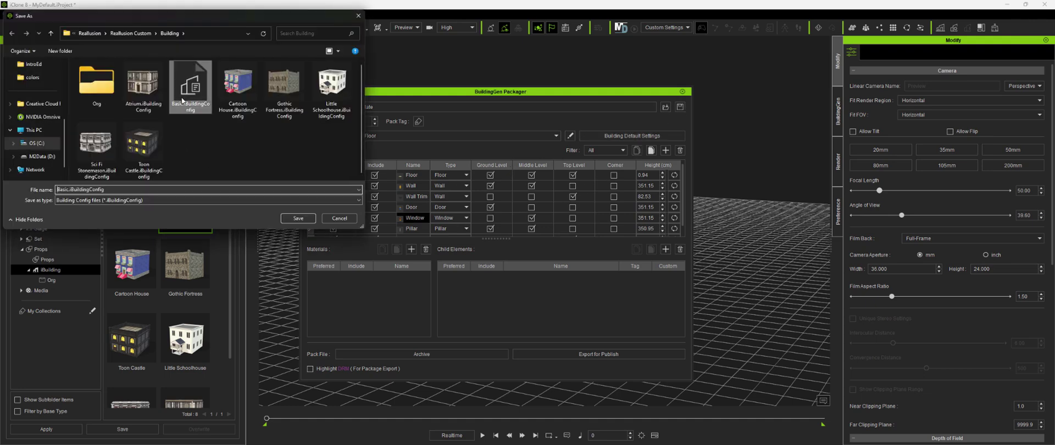
pyautogui.click(298, 218)
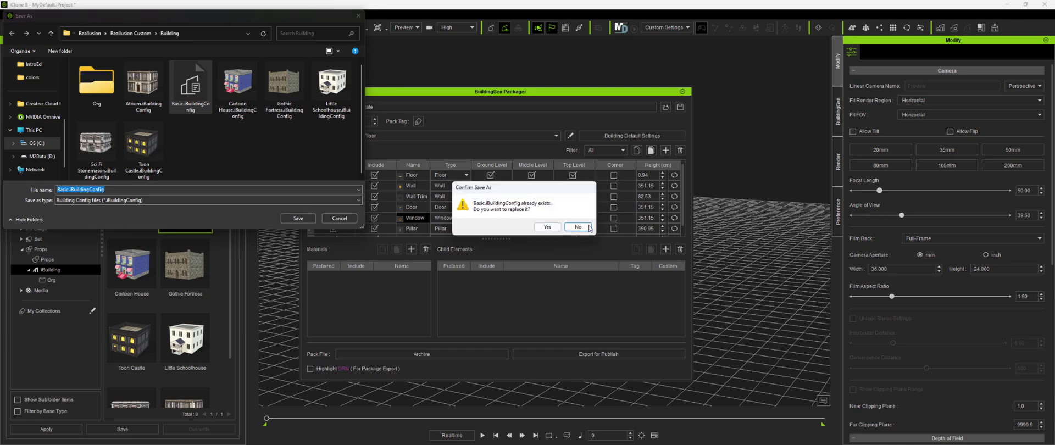
pyautogui.click(549, 227)
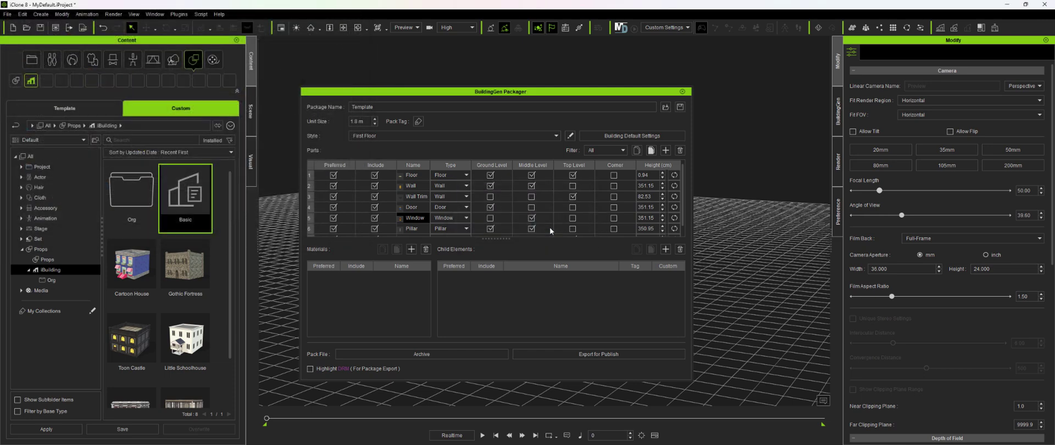
# - Build a two-level, 3 x 3 unit building from the Basic package in the First Floor style
pyautogui.moveTo(628, 91); pyautogui.dragTo(0, 116)
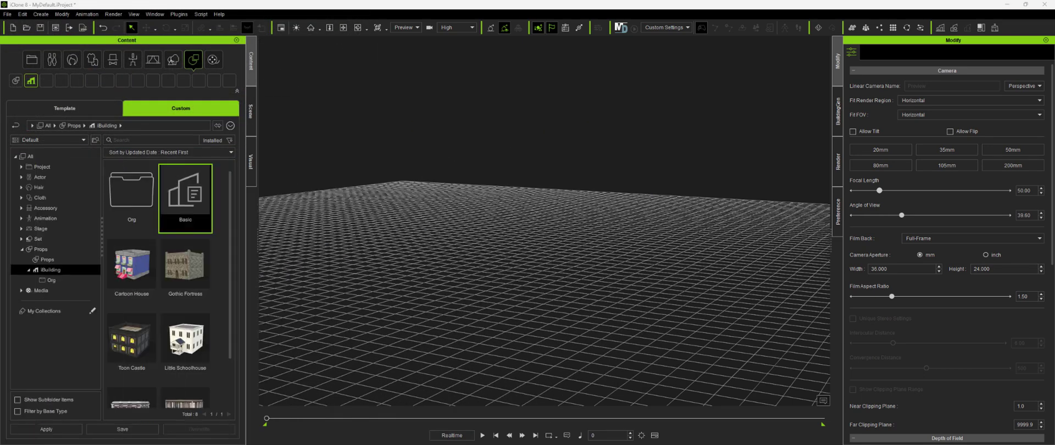
pyautogui.doubleClick(185, 207)
pyautogui.scroll(-1, 196, 113)
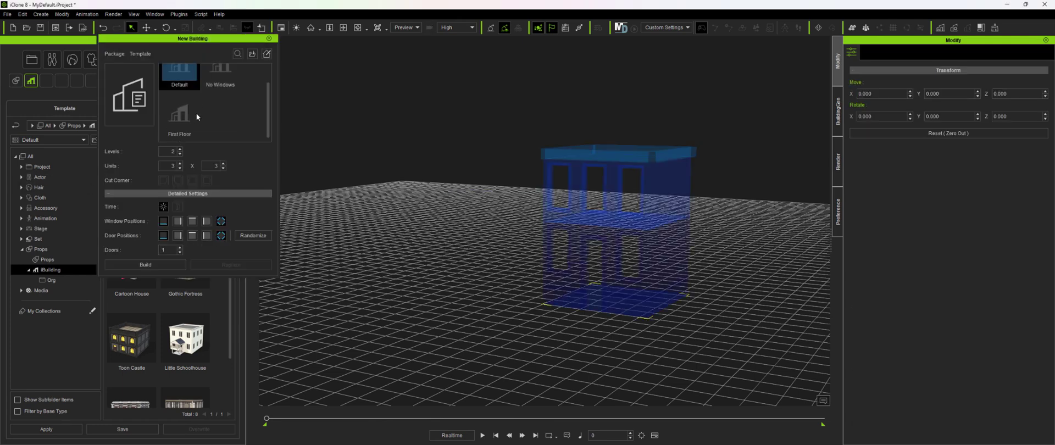
pyautogui.click(187, 129)
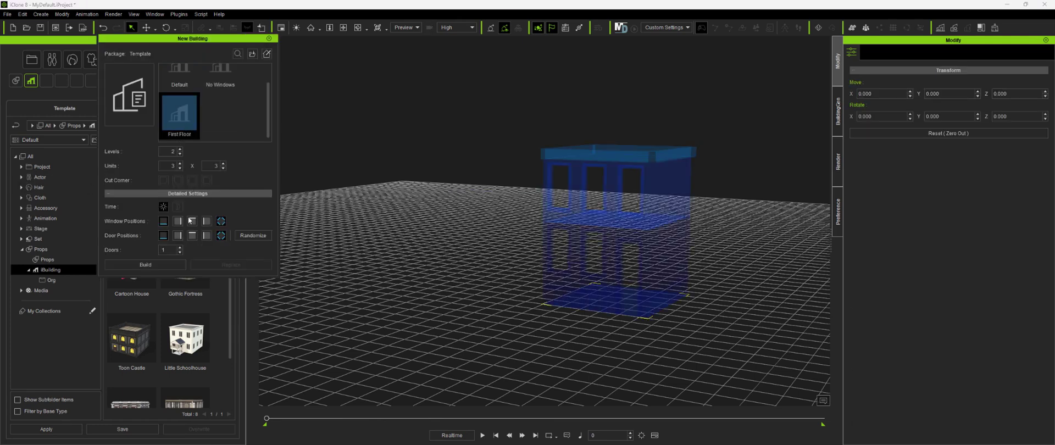
pyautogui.click(166, 266)
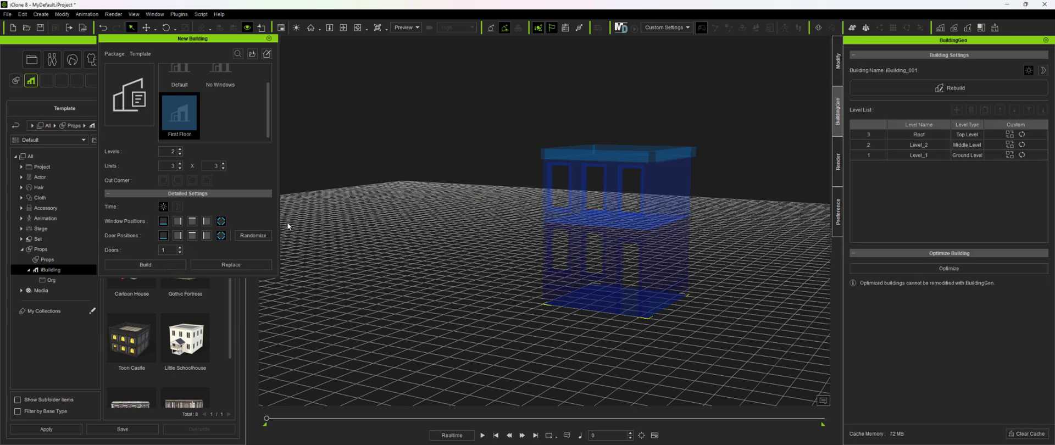
pyautogui.click(358, 27)
pyautogui.moveTo(511, 247); pyautogui.dragTo(511, 266)
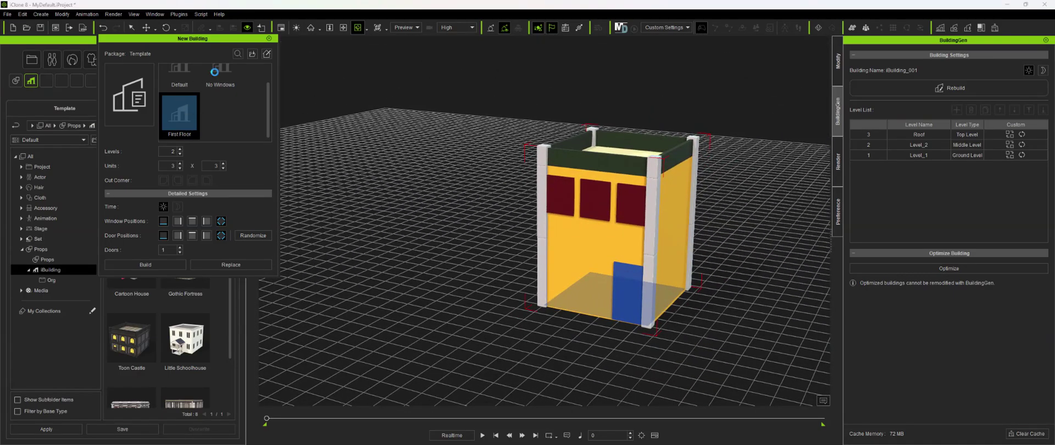
# - Examine the TestWall part settings of the Test package in the BuildingGen Packager and close it
pyautogui.click(214, 71)
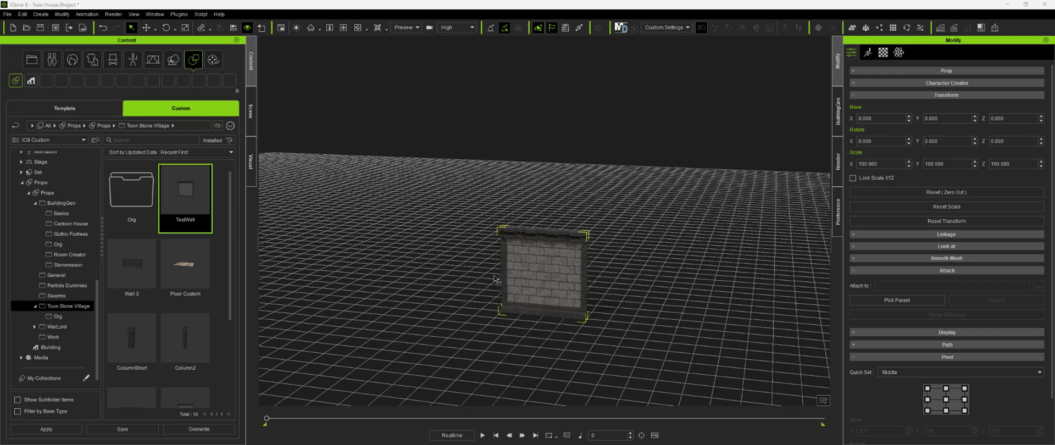
pyautogui.click(358, 28)
pyautogui.moveTo(341, 187); pyautogui.dragTo(450, 294)
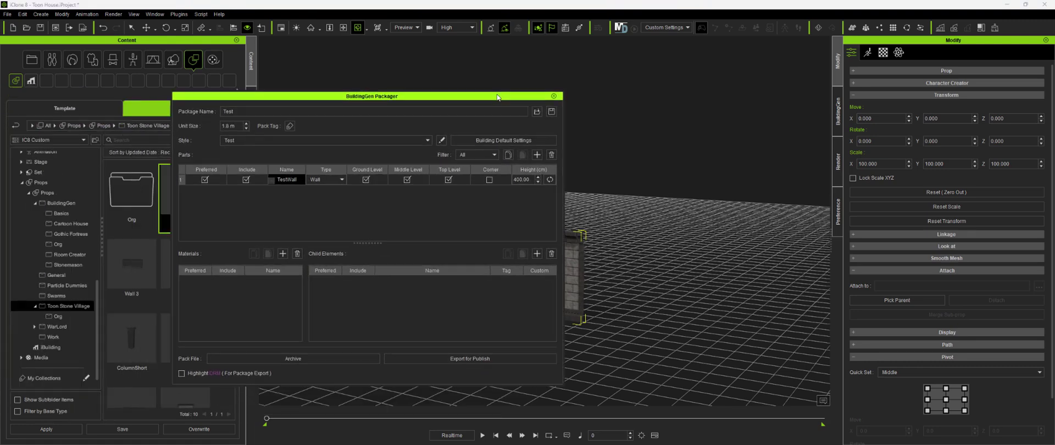
pyautogui.moveTo(362, 99); pyautogui.dragTo(766, 96)
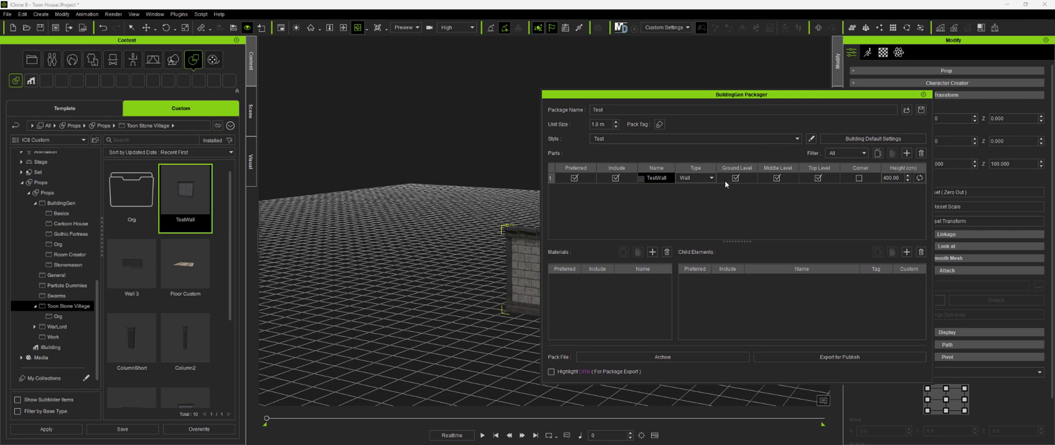
pyautogui.moveTo(748, 94); pyautogui.dragTo(17, 84)
pyautogui.click(192, 83)
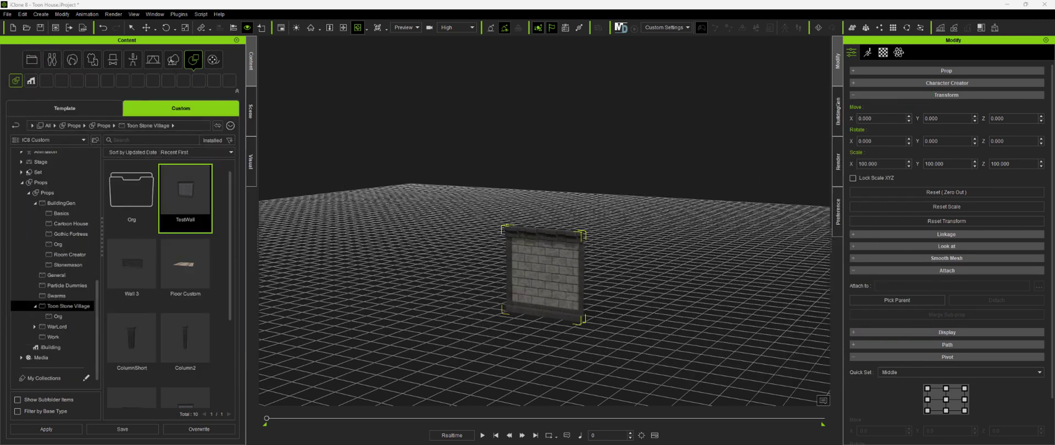
# - Build a two-level, 3 x 3 unit building from the Test package in the Default library's iBuilding folder
pyautogui.click(52, 138)
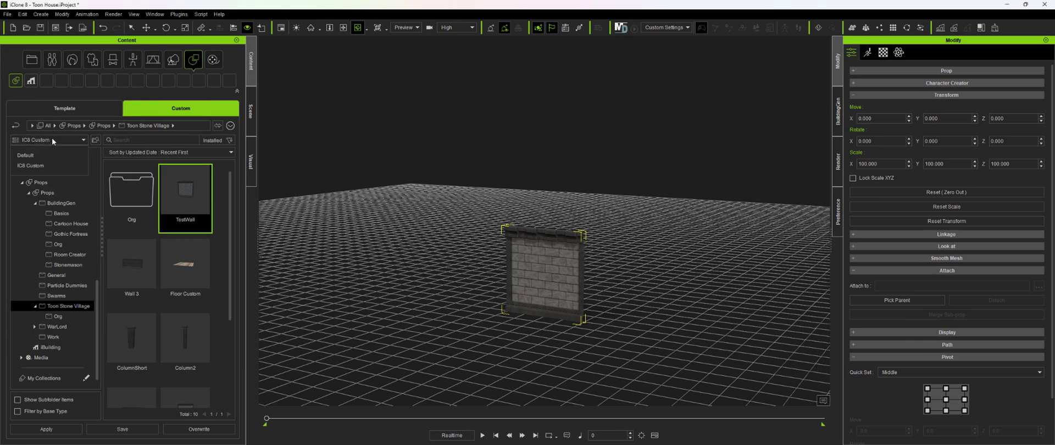
pyautogui.click(41, 155)
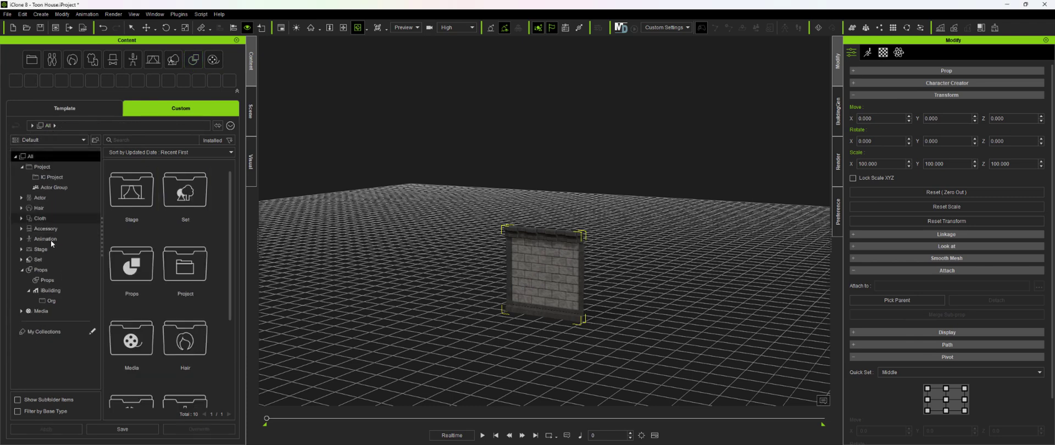
pyautogui.click(55, 291)
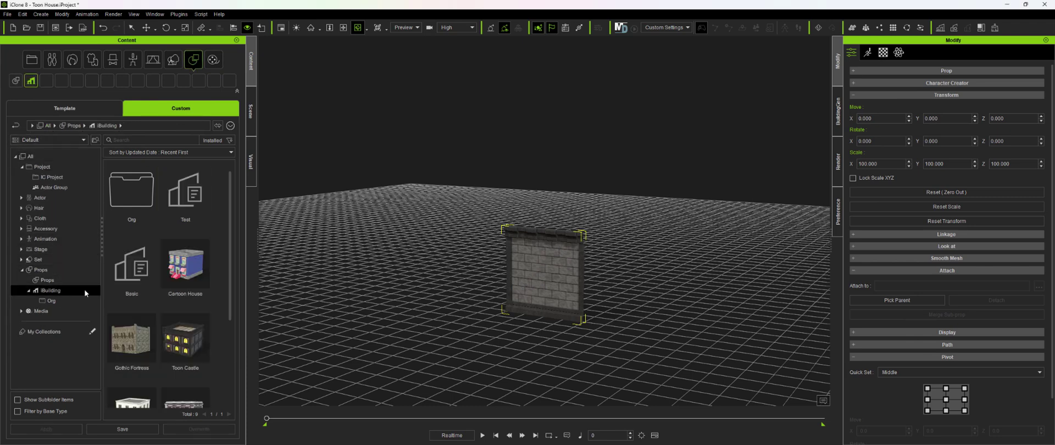
pyautogui.doubleClick(184, 206)
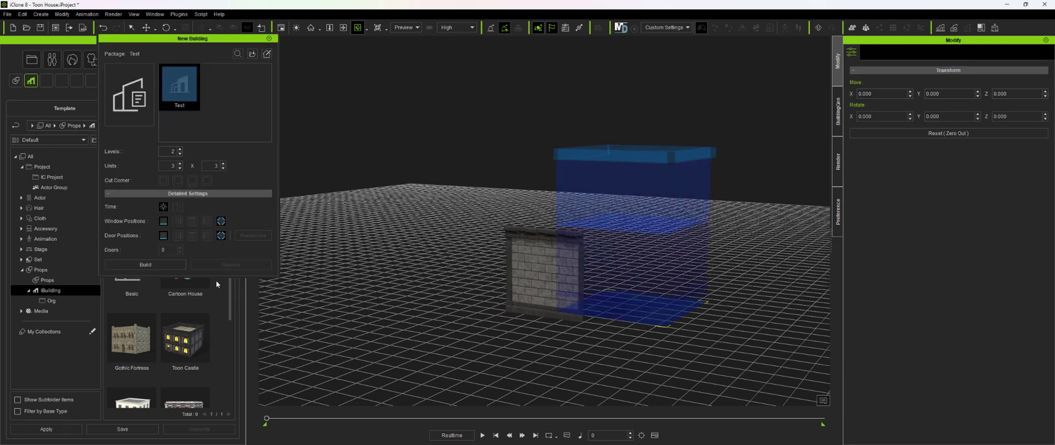
pyautogui.click(150, 265)
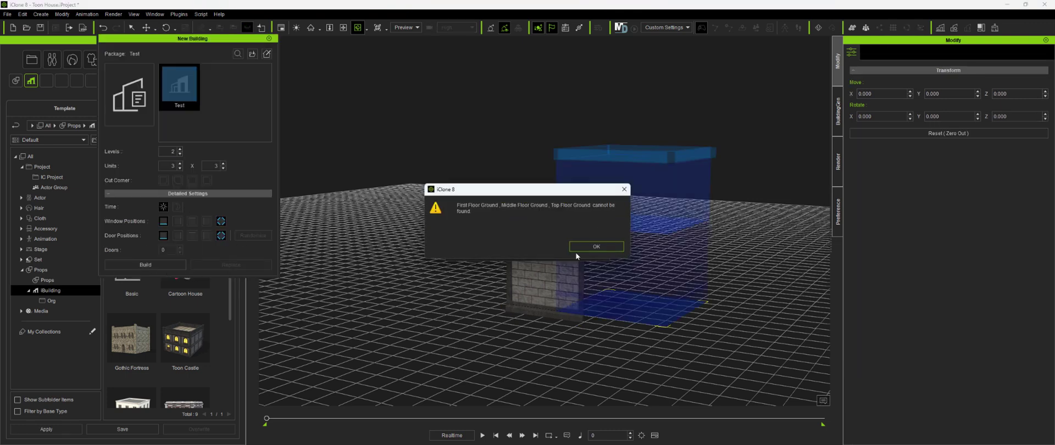
pyautogui.click(582, 248)
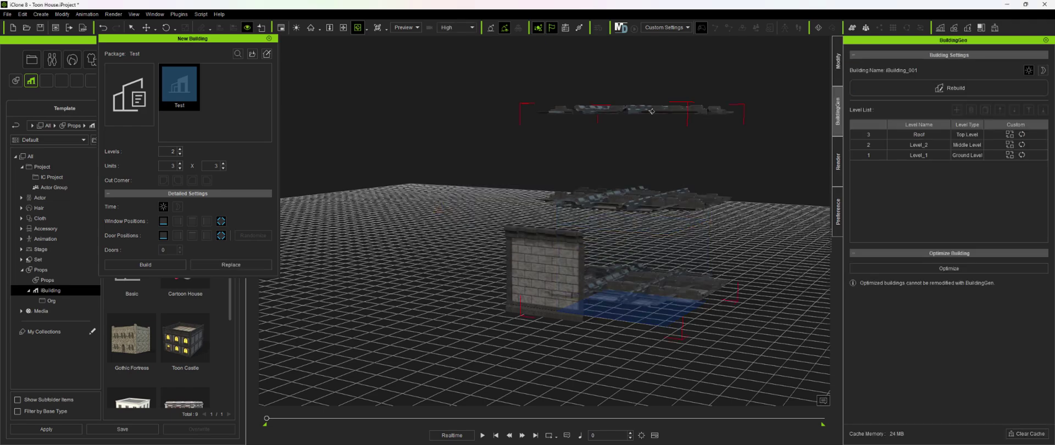
# - Inspect the generated test building from several angles and delete it from the scene
pyautogui.click(358, 28)
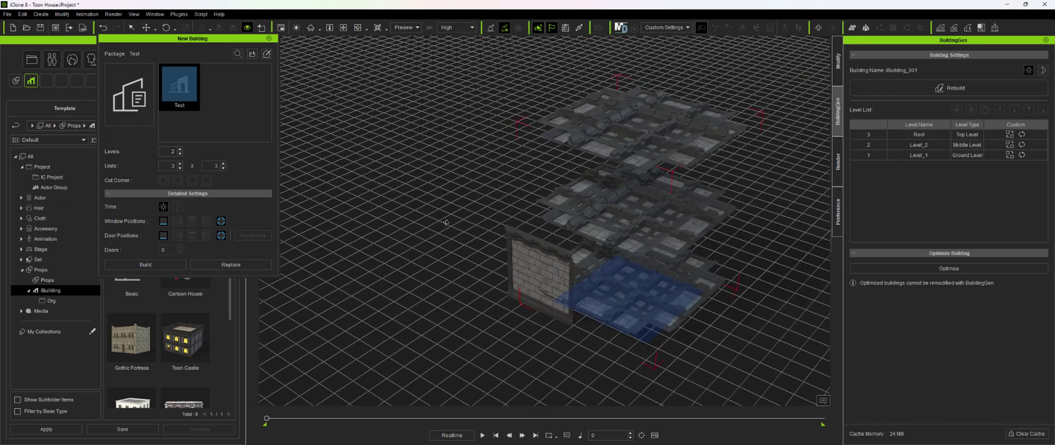
pyautogui.moveTo(446, 222); pyautogui.dragTo(441, 193, button='right')
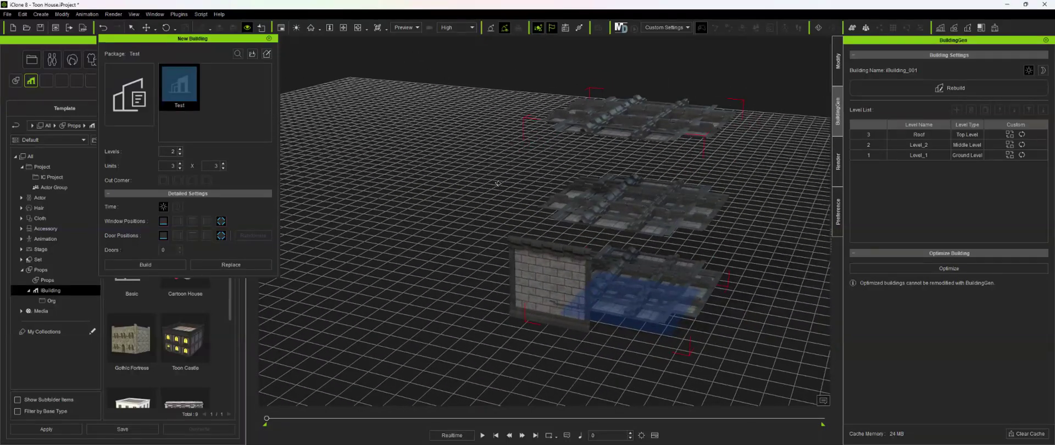
pyautogui.click(269, 39)
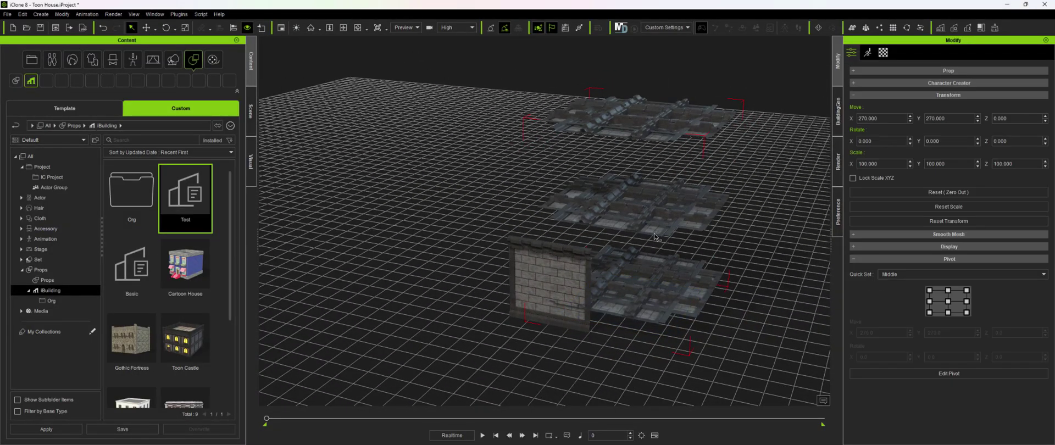
pyautogui.press('Delete')
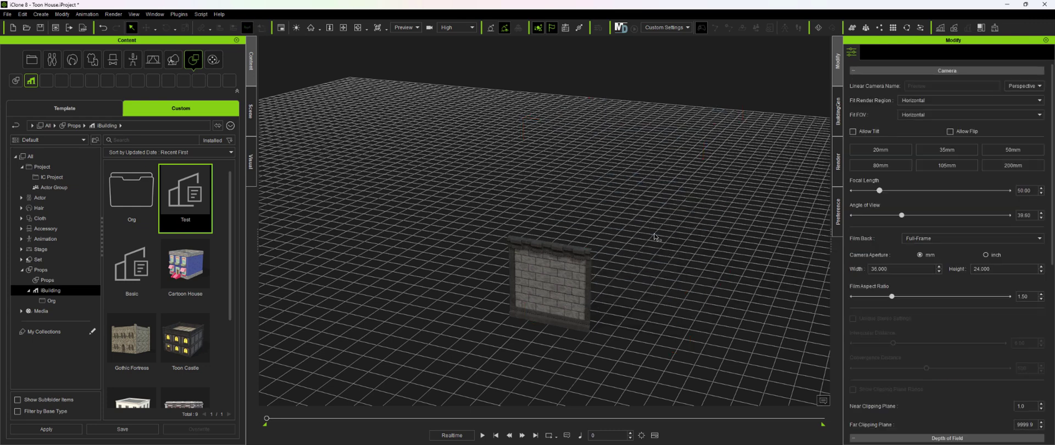
# - Reset the transform of the stone wall prop and overwrite TestWall with it in the IC8 Custom library's Toon Stone Village folder
pyautogui.click(565, 286)
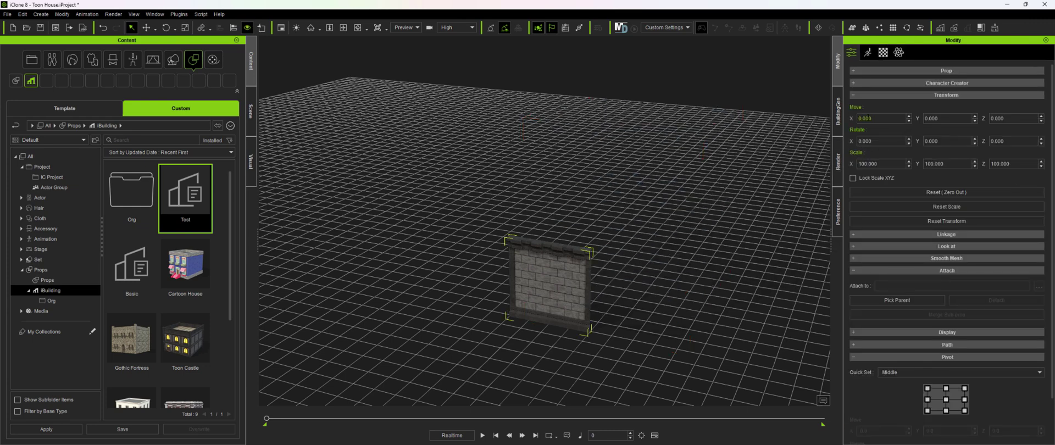
pyautogui.click(931, 222)
pyautogui.click(79, 141)
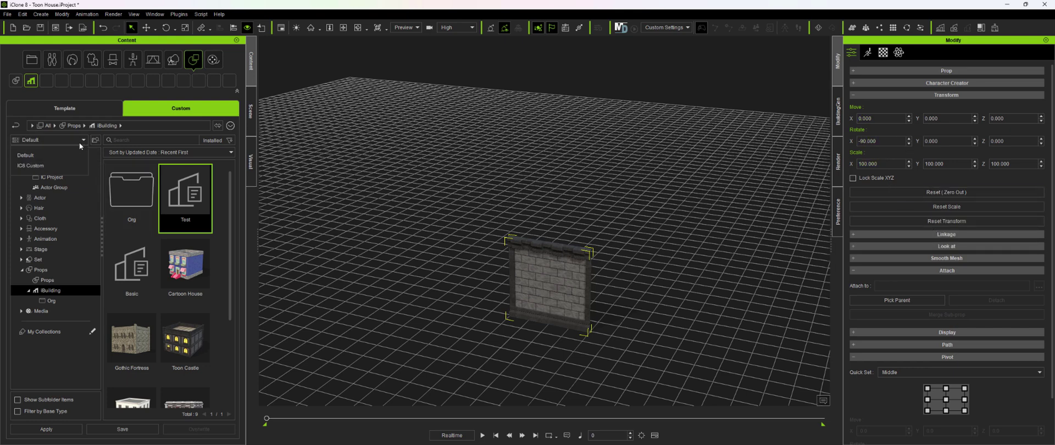
pyautogui.click(39, 166)
pyautogui.click(182, 199)
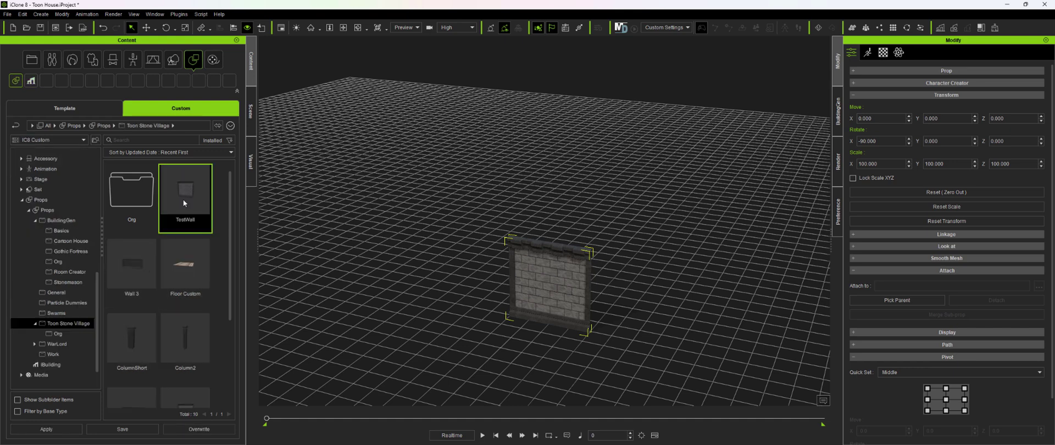
pyautogui.click(207, 428)
pyautogui.click(506, 246)
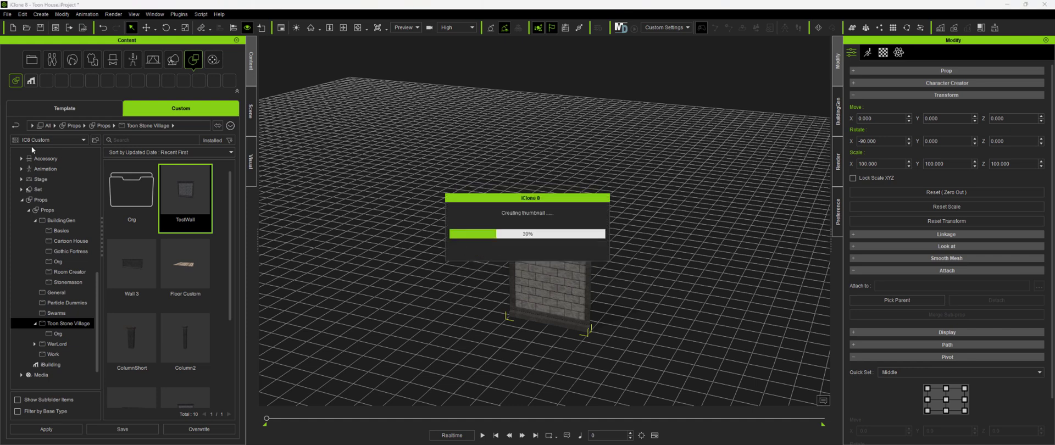
# - Build a two-level, 3 x 3 unit building from the Test package with the overwritten TestWall prop
pyautogui.click(68, 140)
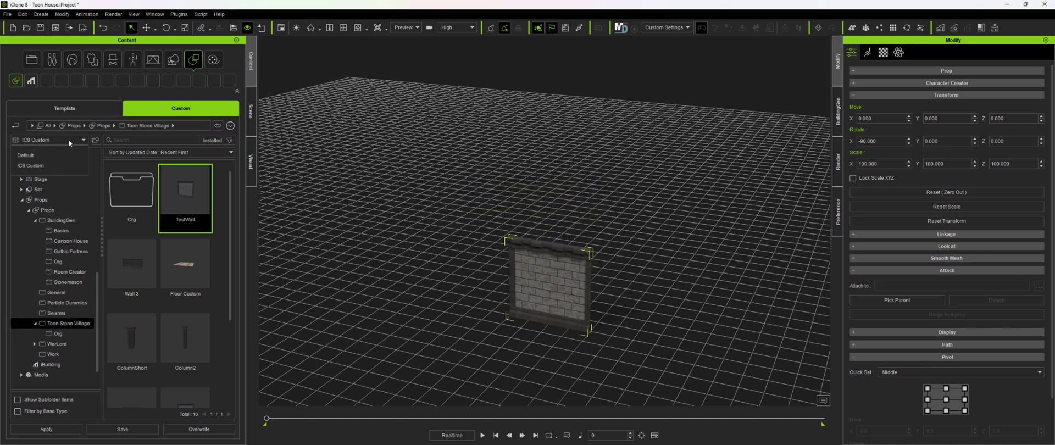
pyautogui.click(37, 156)
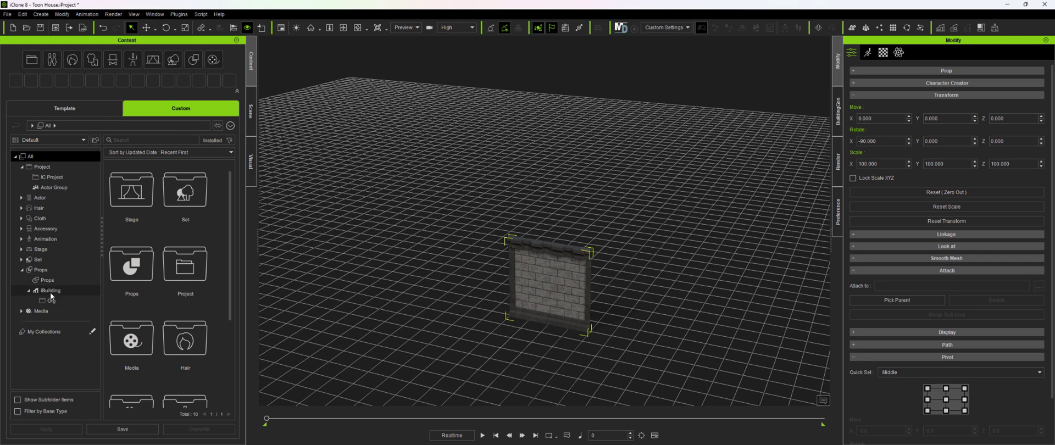
pyautogui.click(50, 290)
pyautogui.doubleClick(181, 201)
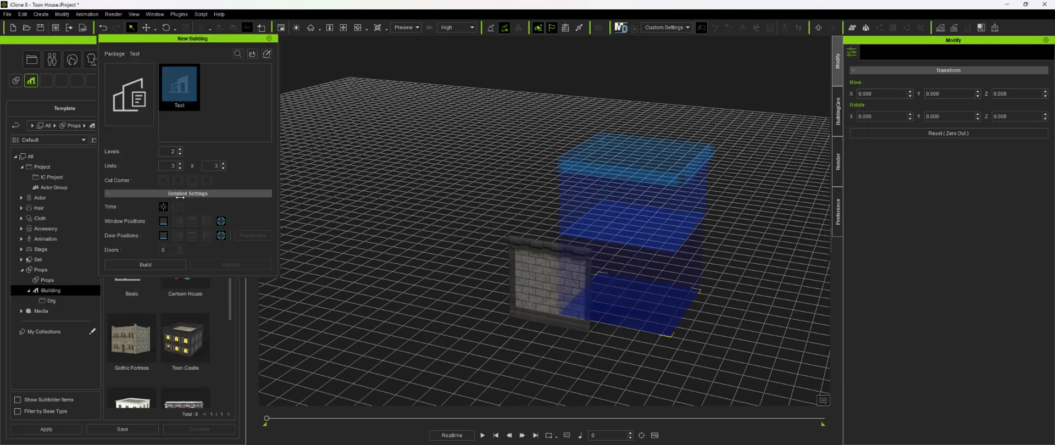
pyautogui.click(152, 264)
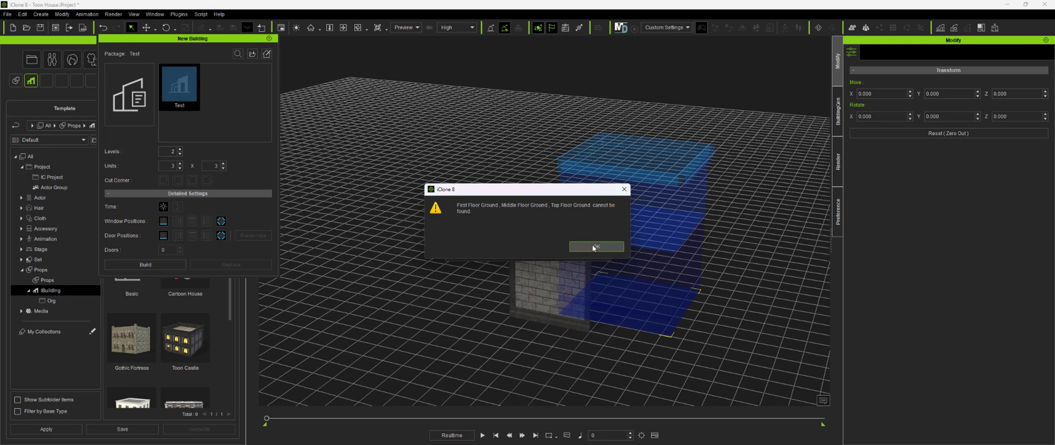
pyautogui.click(586, 245)
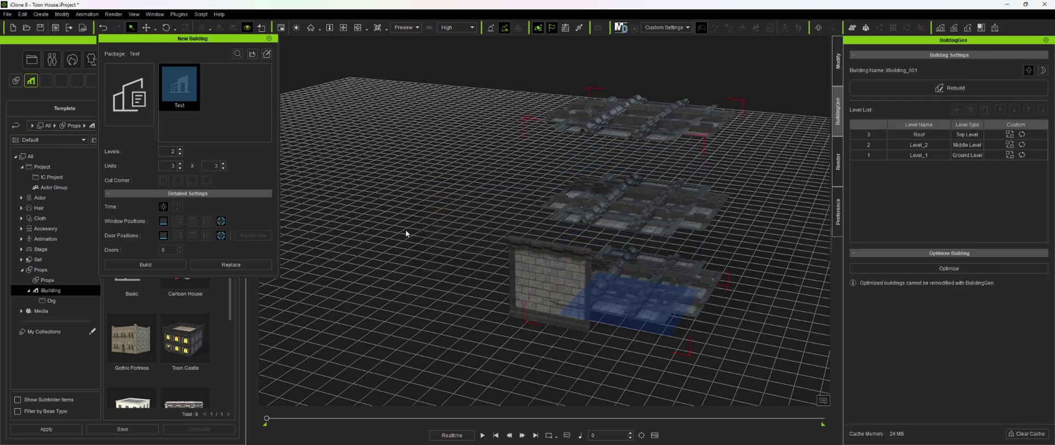
# - Clear the BuildingGen cache, generate the Test building again, and close the building settings with the new building selected
pyautogui.click(1027, 434)
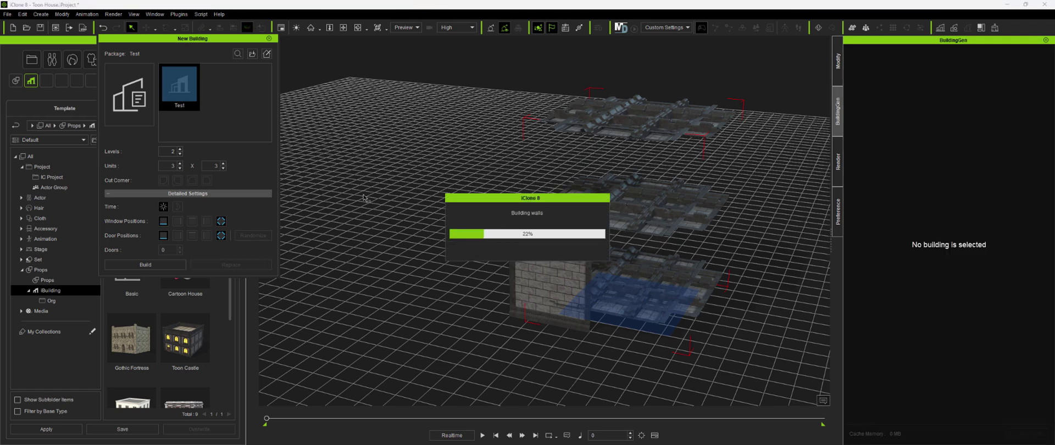
pyautogui.click(596, 247)
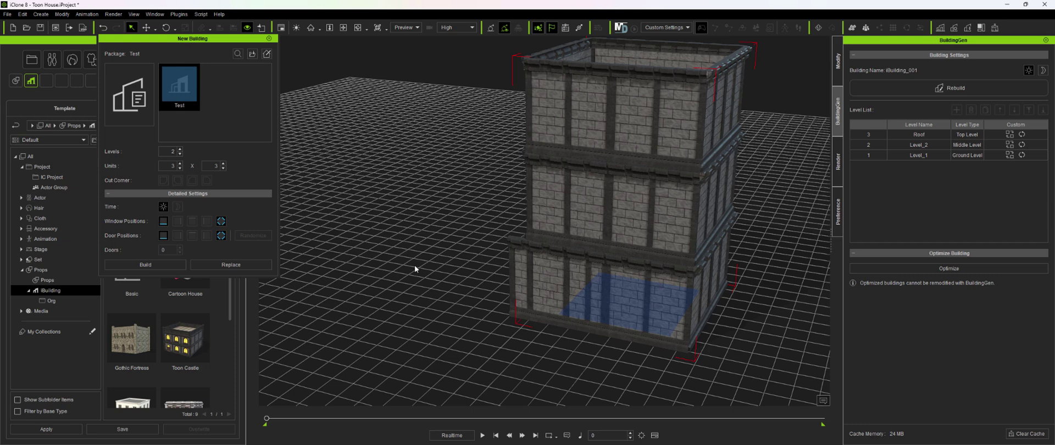
pyautogui.click(415, 268)
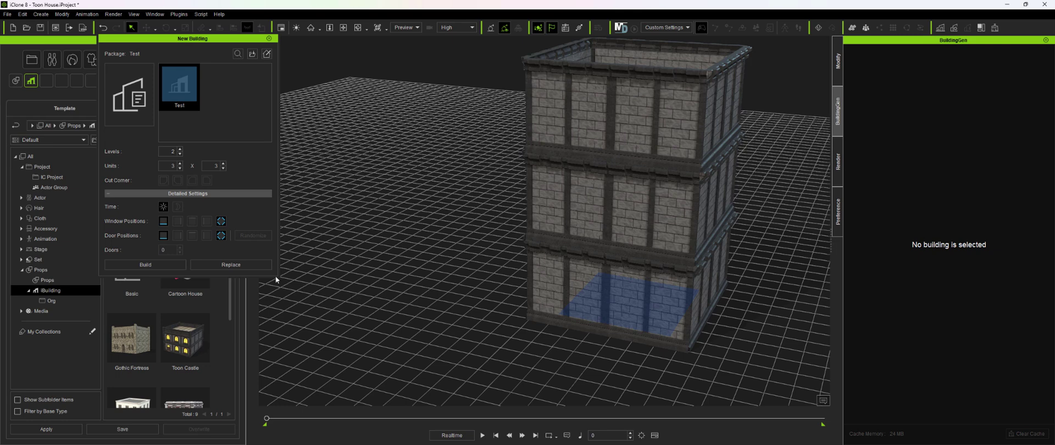
pyautogui.click(267, 53)
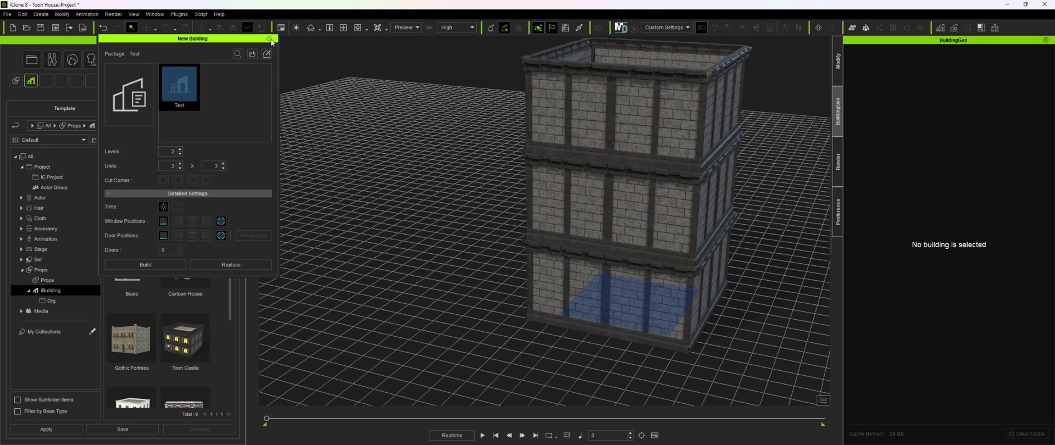
pyautogui.click(540, 126)
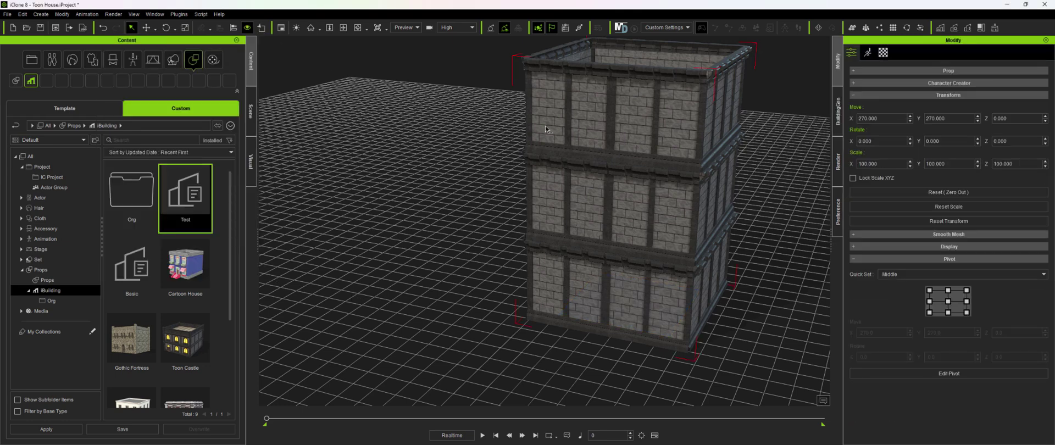